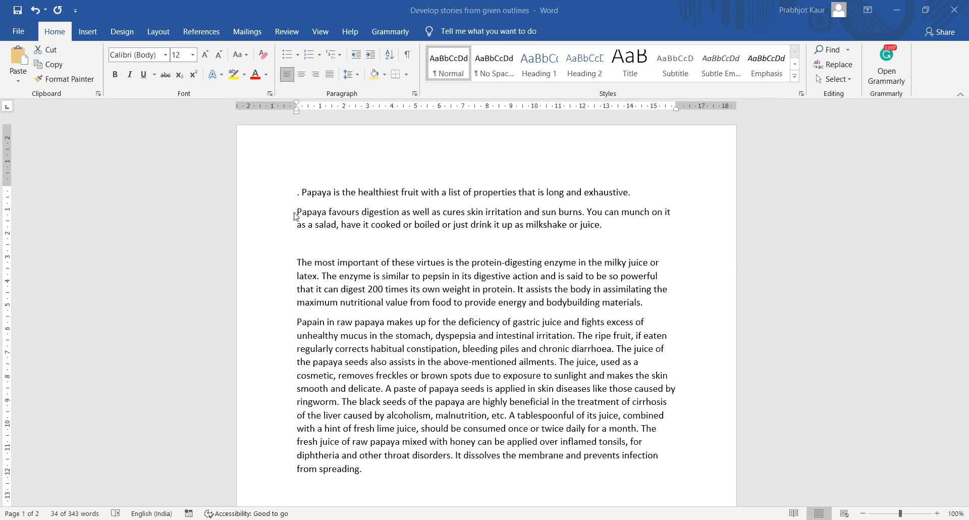
- Try triple line spacing on the 'Papaya favours' paragraph, revert it to single, and reselect it
triple_click(295, 216)
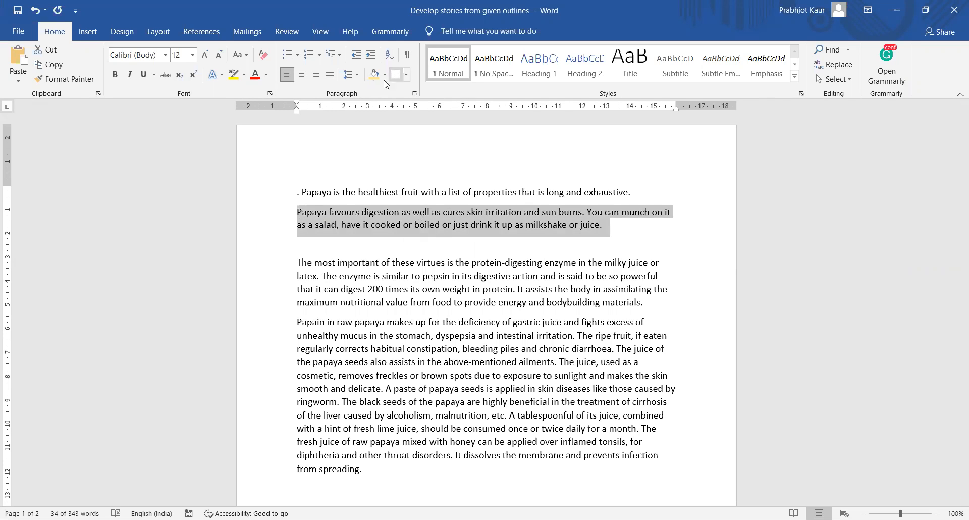
click(356, 75)
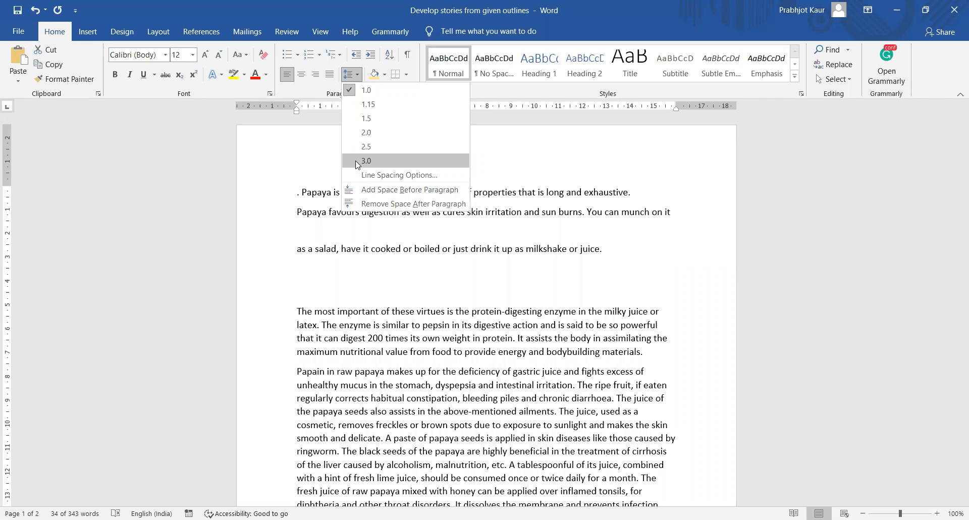
click(357, 161)
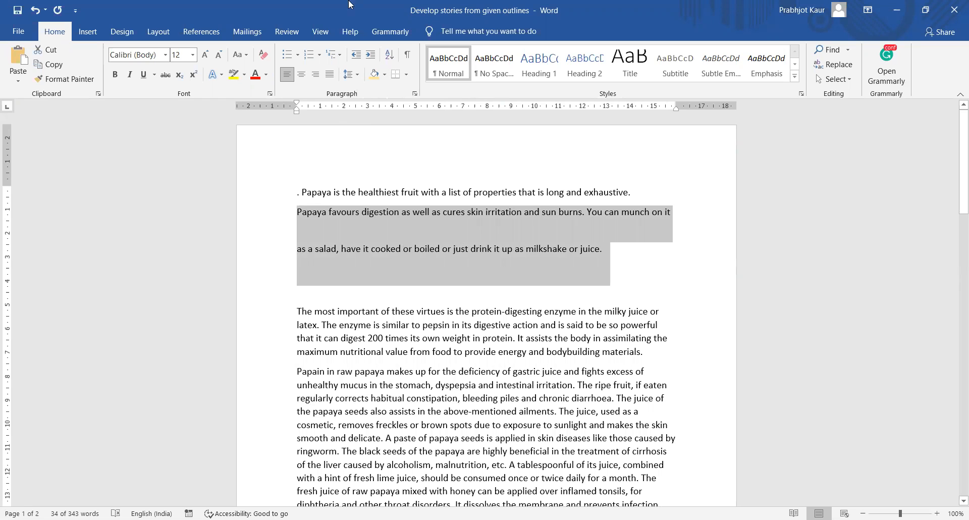
click(358, 76)
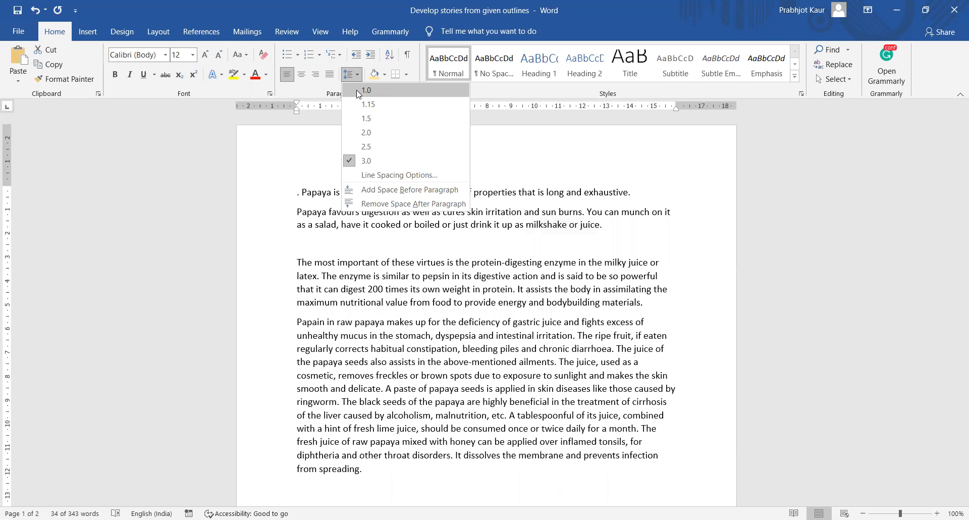
click(364, 91)
click(612, 236)
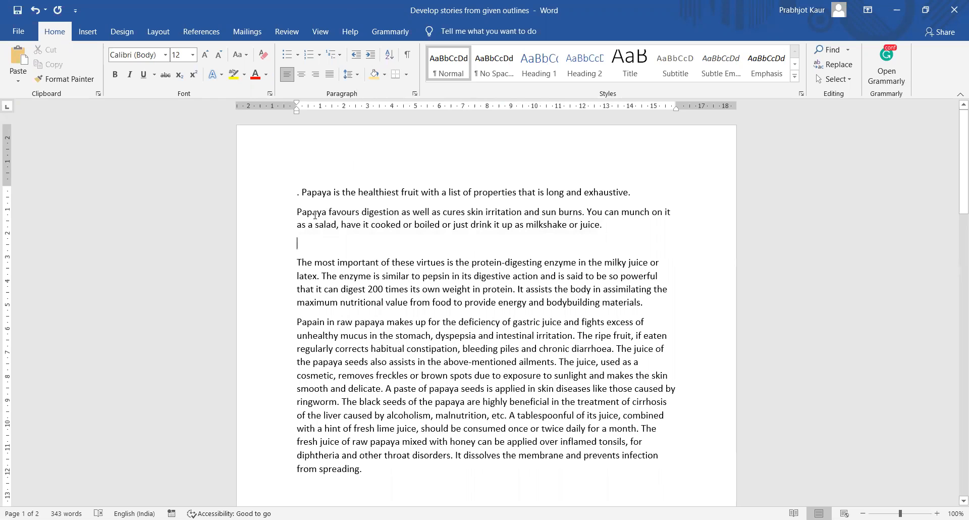
drag(296, 211, 638, 222)
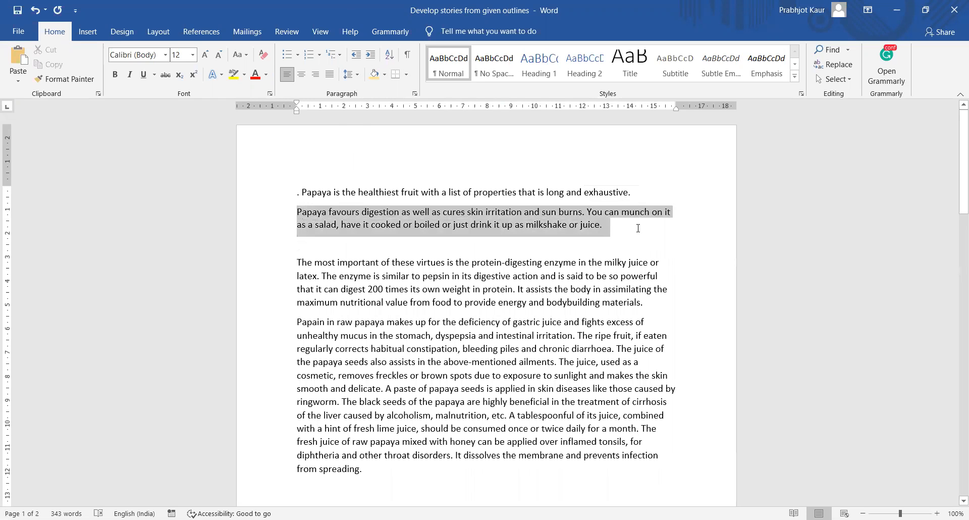
- Indent the paragraph 0.6 cm left and 0.7 cm right, with a 1.7 cm first-line indent
click(356, 75)
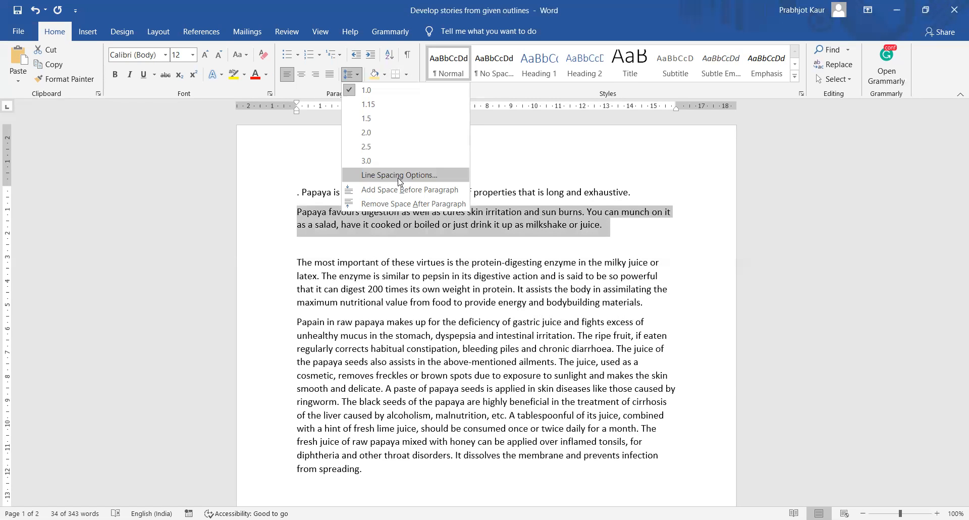
click(399, 175)
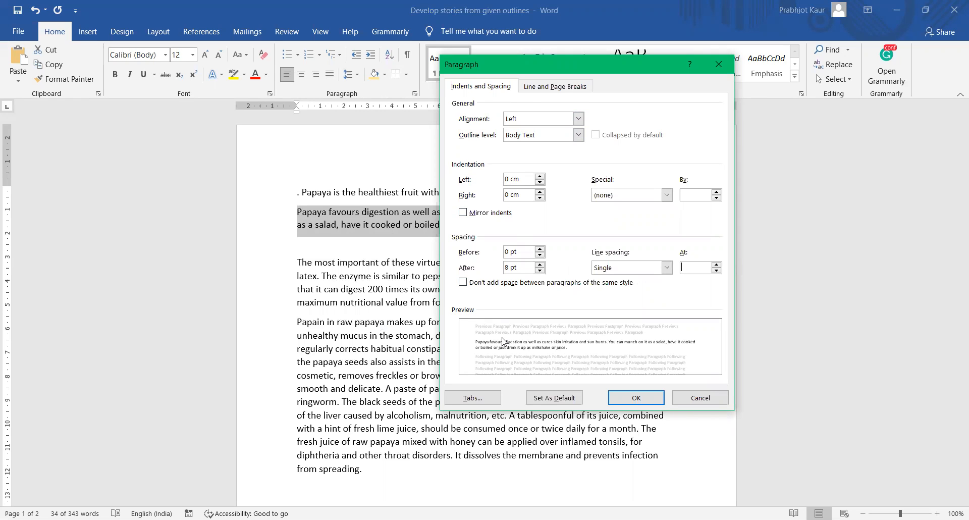
click(540, 176)
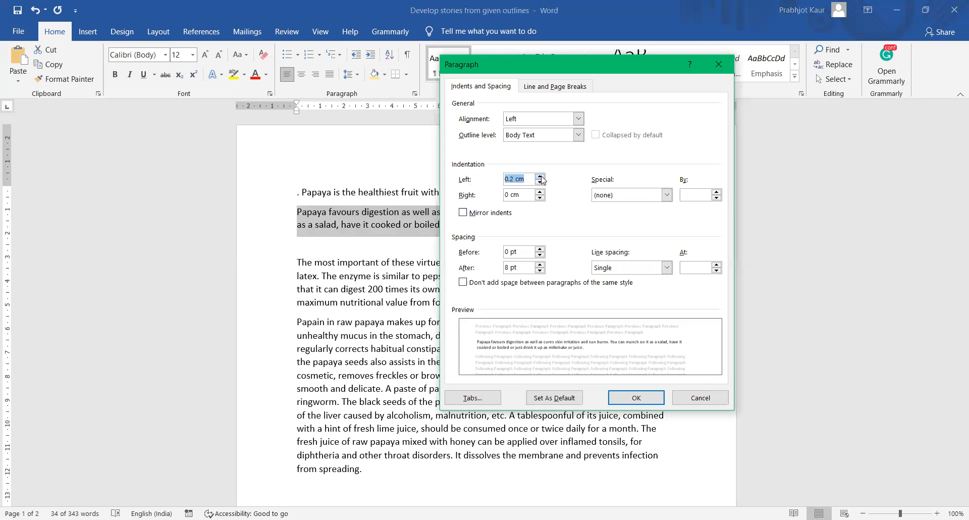
click(540, 177)
click(540, 177)
click(540, 177)
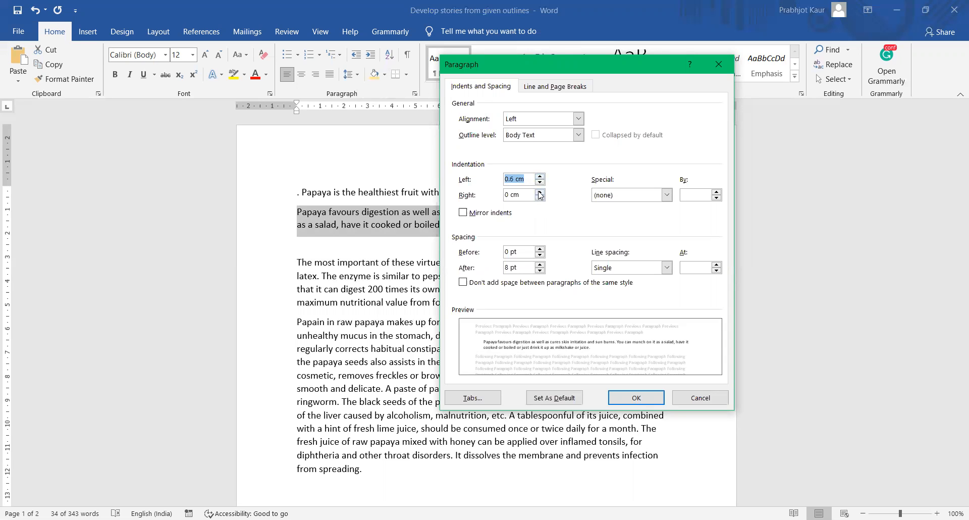
click(539, 192)
click(539, 193)
click(539, 193)
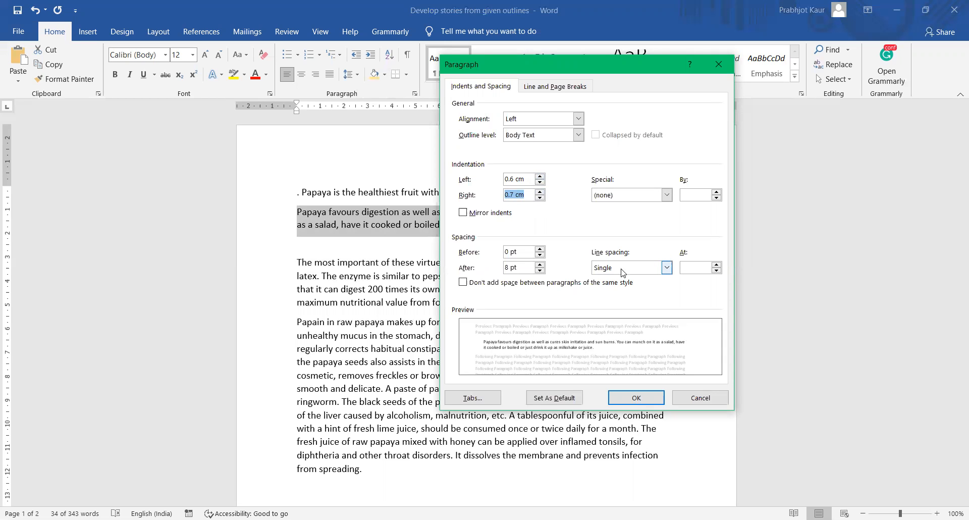
click(667, 195)
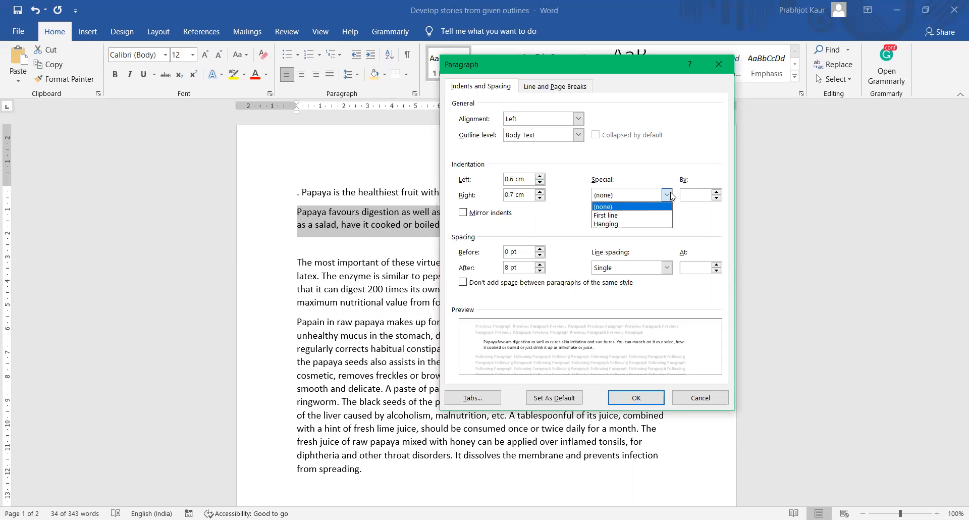
click(650, 217)
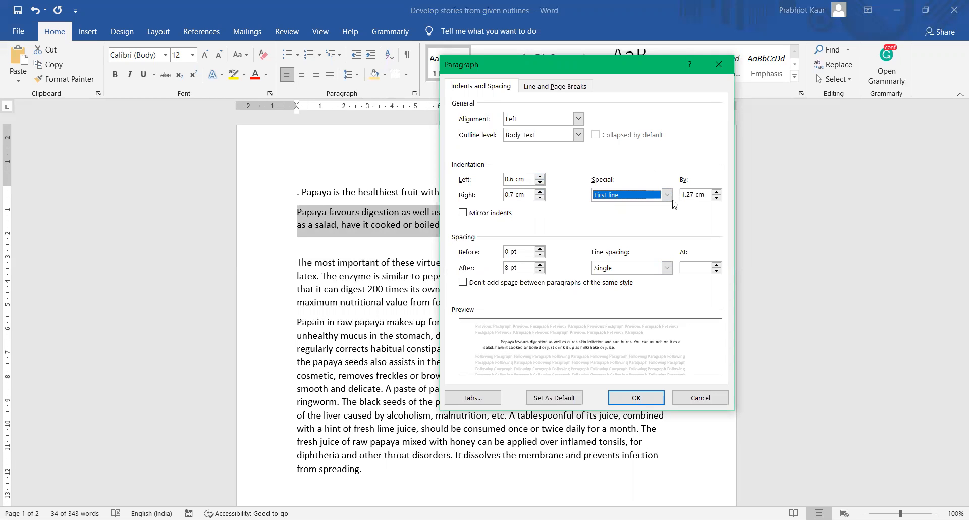
click(717, 193)
click(717, 192)
click(717, 192)
click(716, 192)
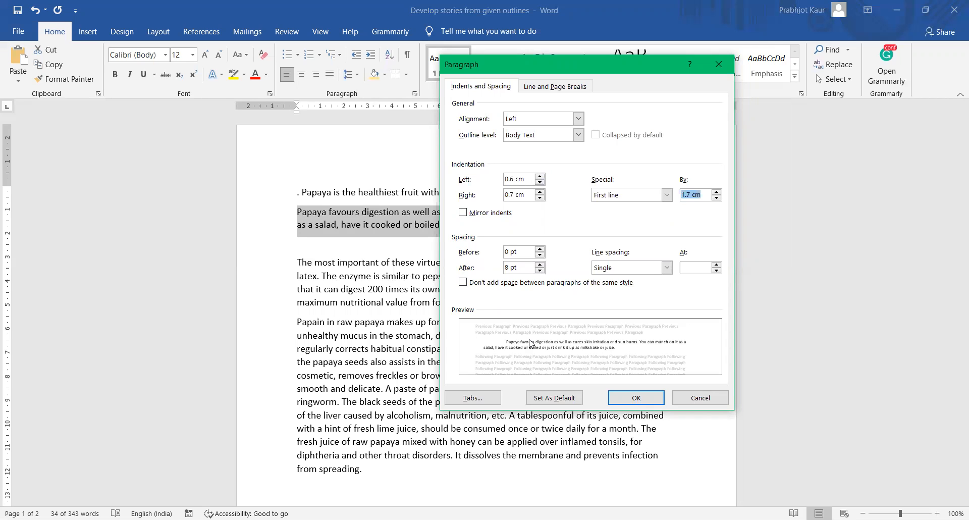
- Set the paragraph spacing to 18 pt before and 24 pt after, and apply
click(541, 250)
click(540, 249)
click(541, 249)
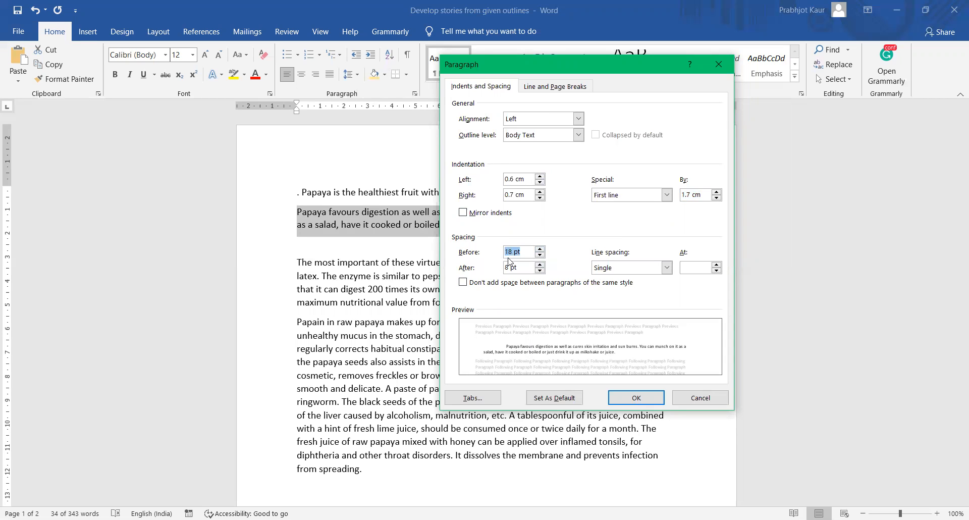
click(540, 265)
click(540, 265)
click(540, 265)
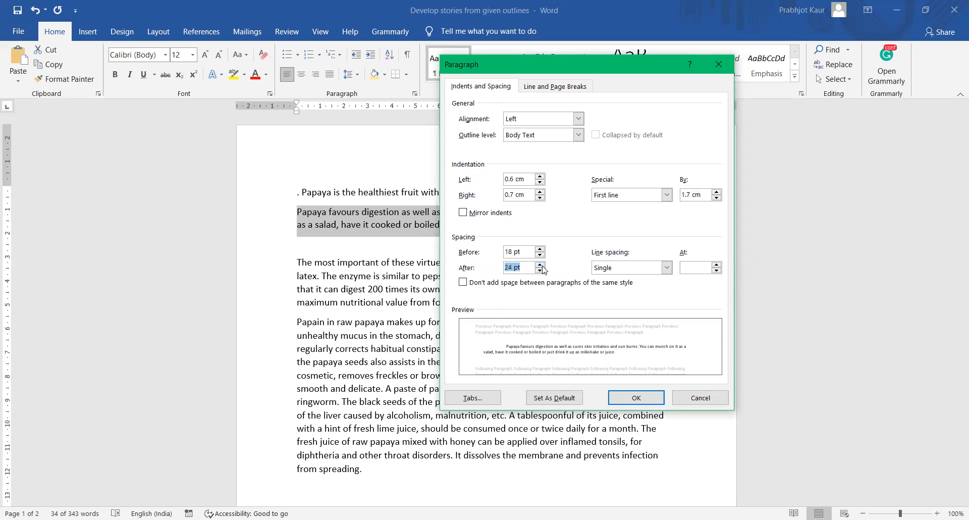
click(641, 400)
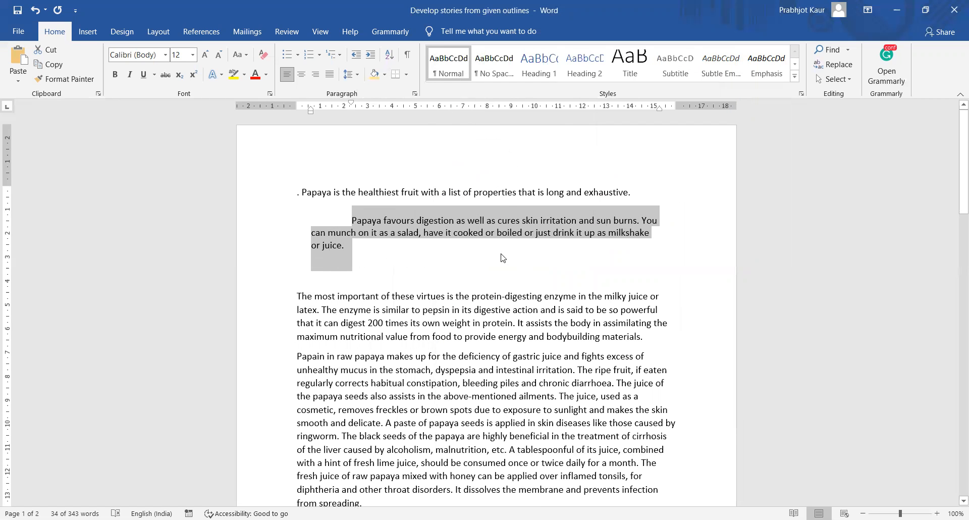
click(351, 220)
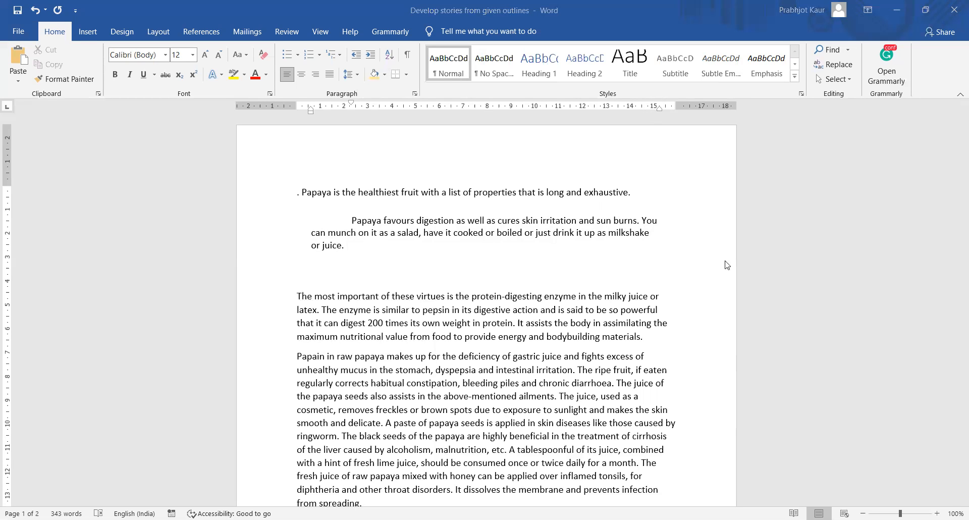
mouse_move(657, 97)
mouse_down()
mouse_move(670, 112)
mouse_move(662, 96)
mouse_up()
mouse_move(305, 101)
mouse_down()
mouse_move(321, 123)
mouse_move(340, 104)
mouse_move(363, 101)
mouse_move(356, 111)
mouse_up()
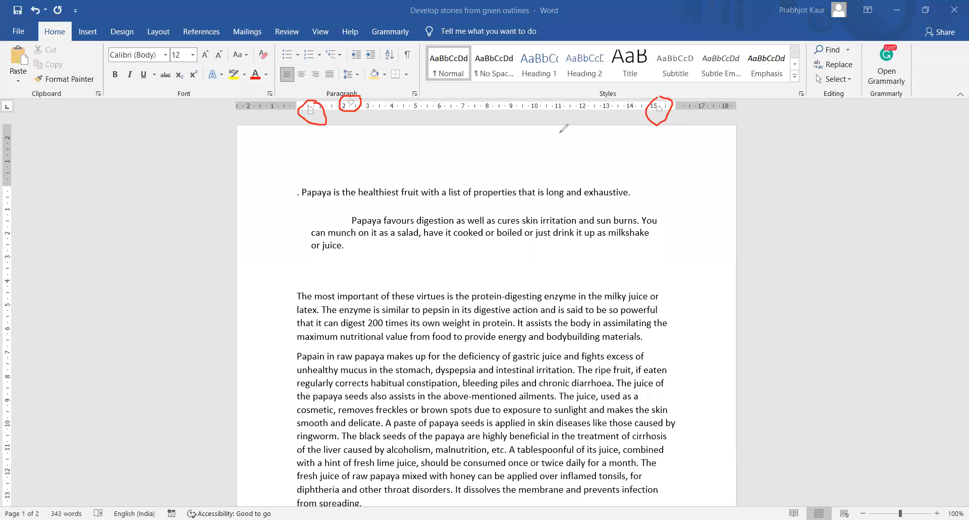
click(595, 122)
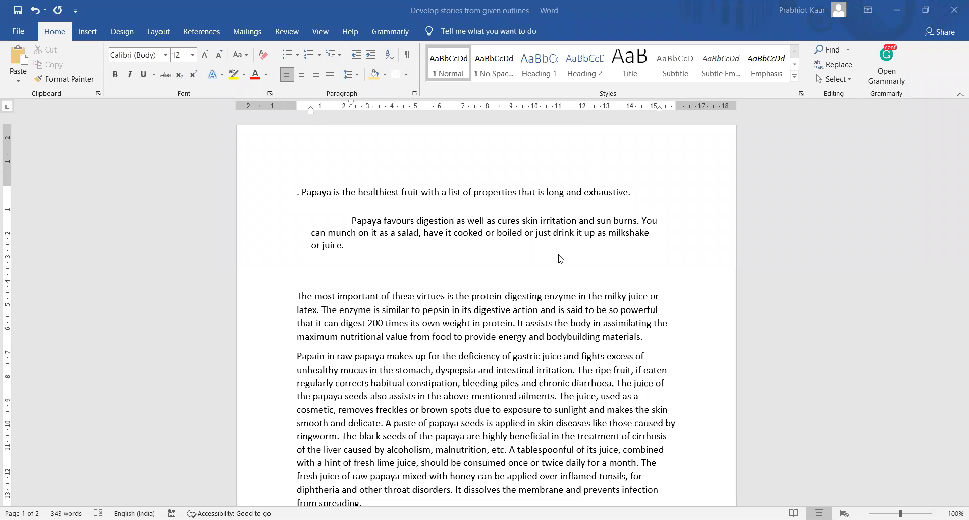
click(357, 76)
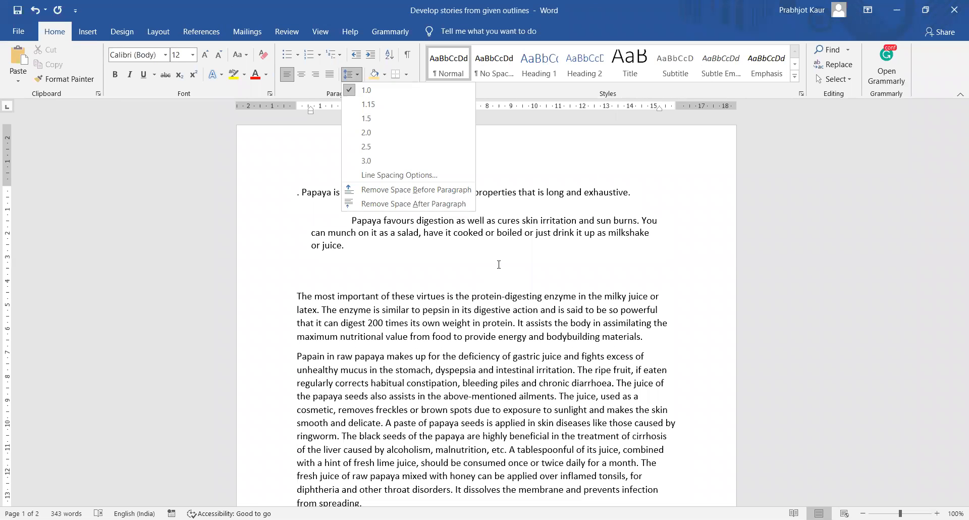
click(498, 264)
drag(354, 220, 370, 244)
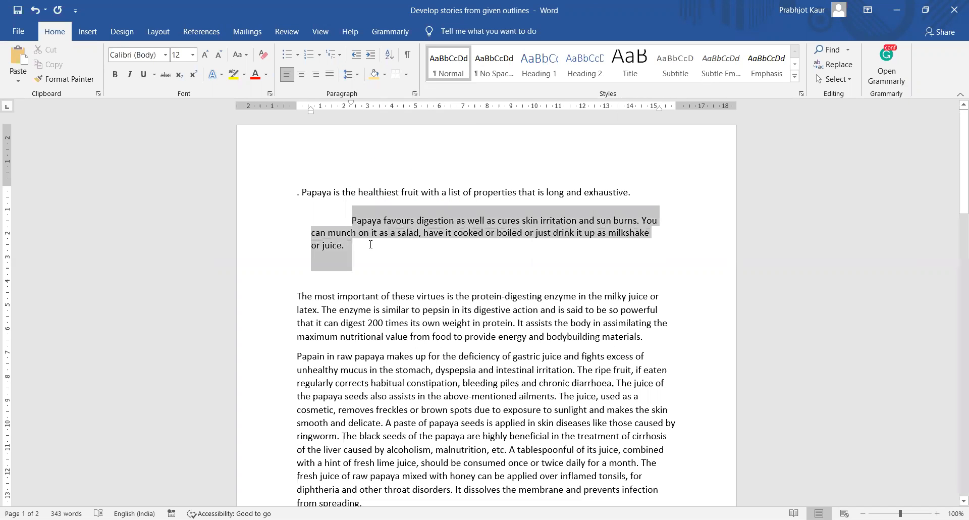
click(404, 252)
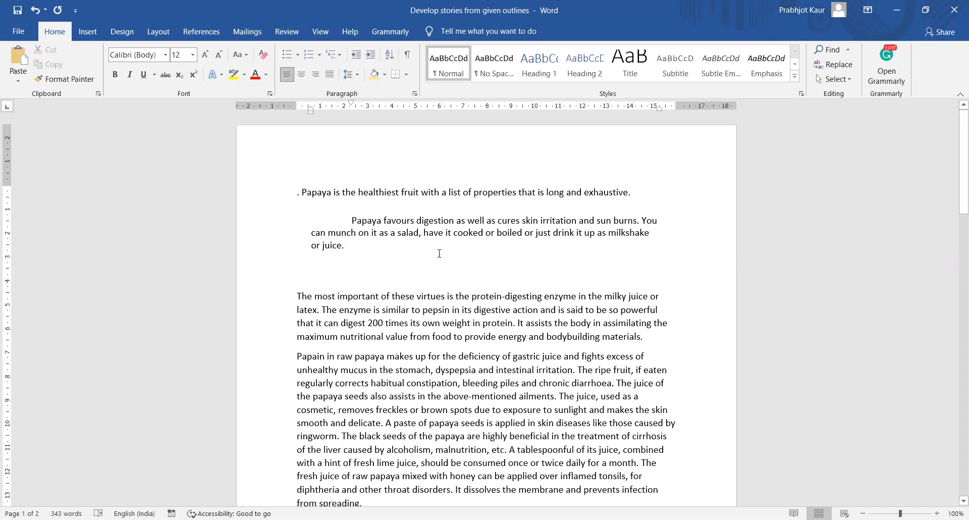
drag(310, 194, 509, 281)
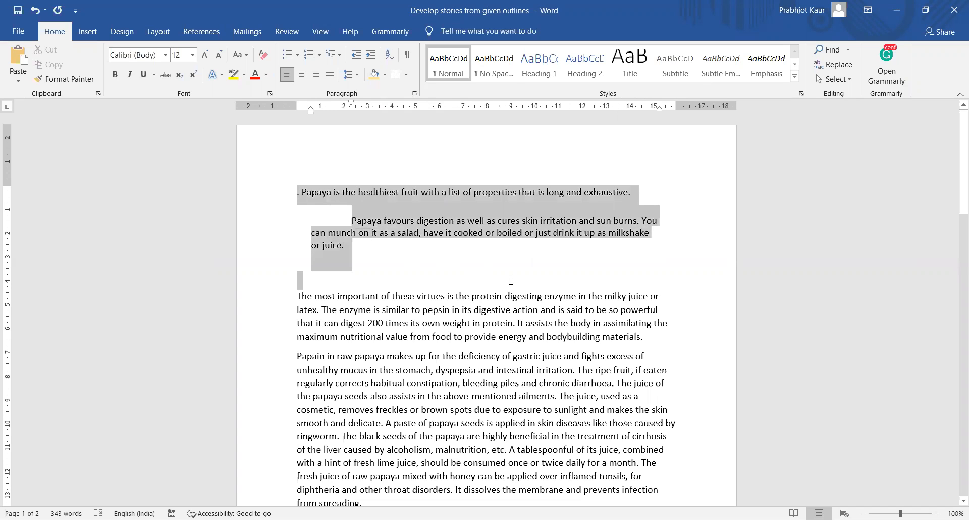
- Remove the space after the selected opening paragraphs and set them to 1.0 line spacing
click(359, 75)
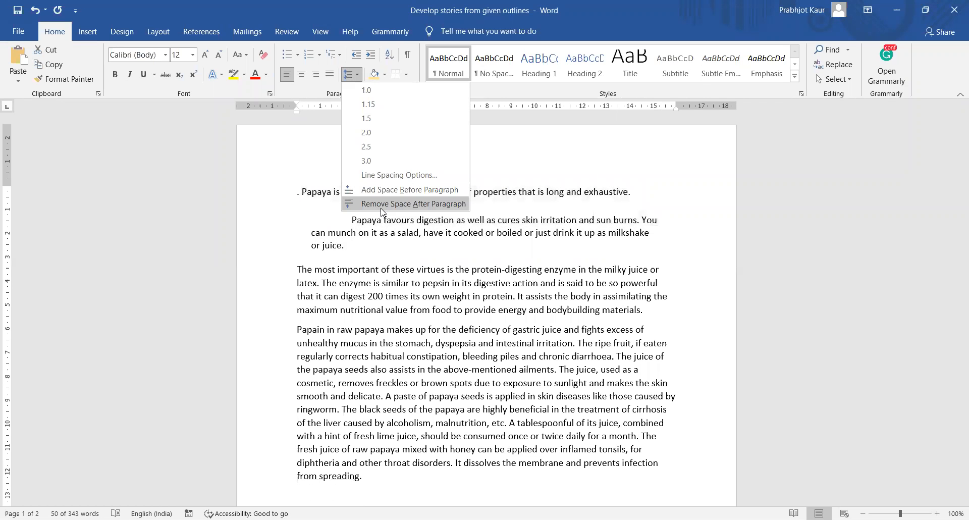
click(381, 205)
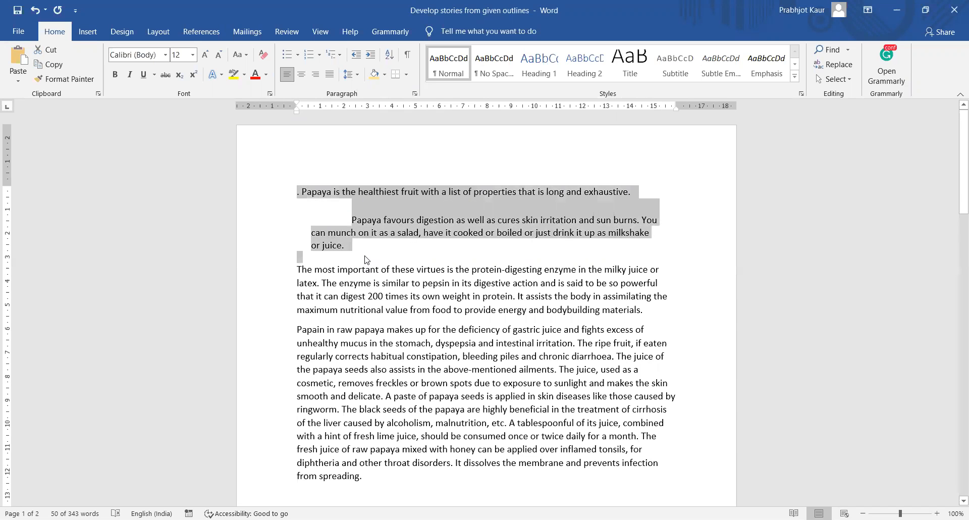
click(351, 74)
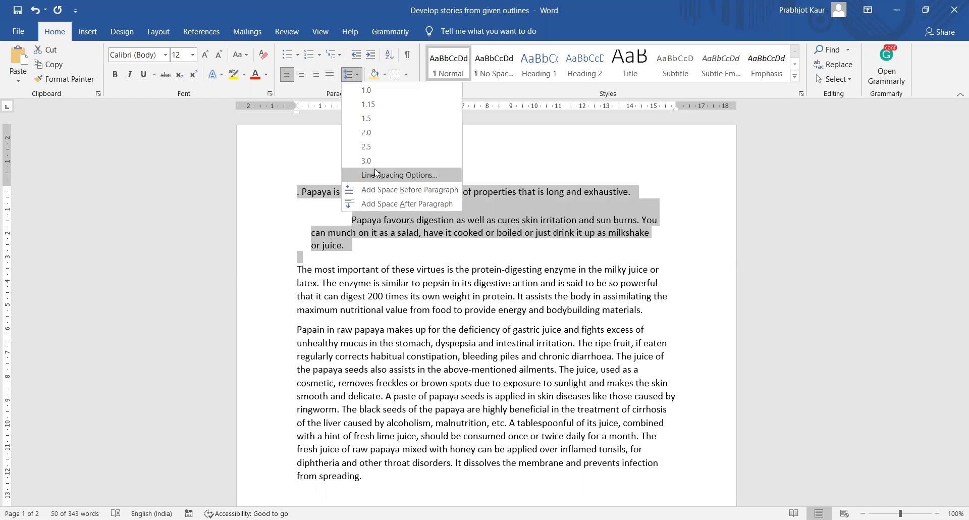
click(366, 90)
click(349, 244)
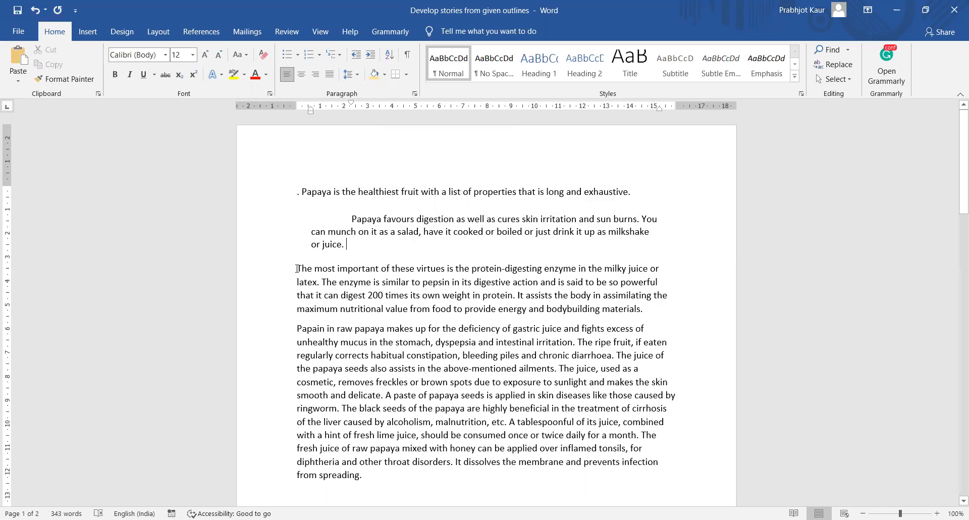
drag(296, 192, 650, 188)
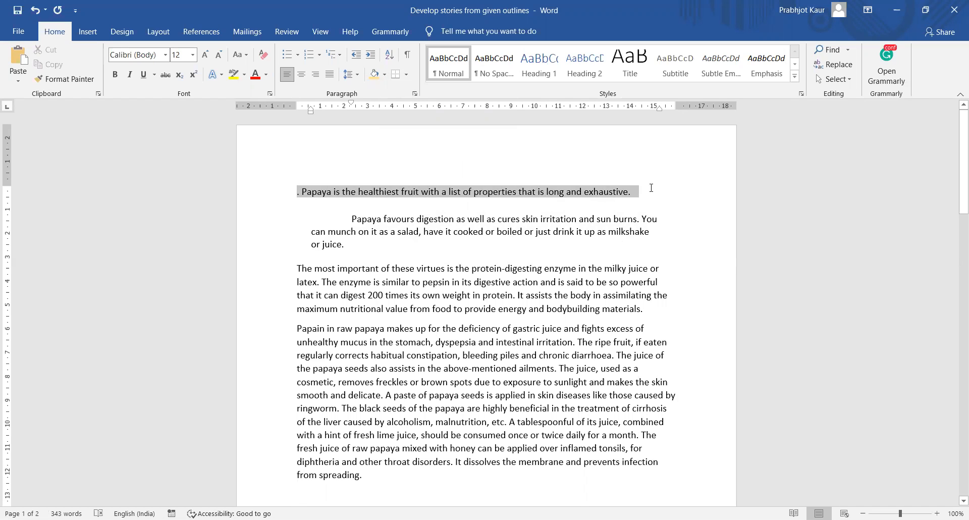
- Shade the opening papaya line gold
drag(651, 188, 650, 188)
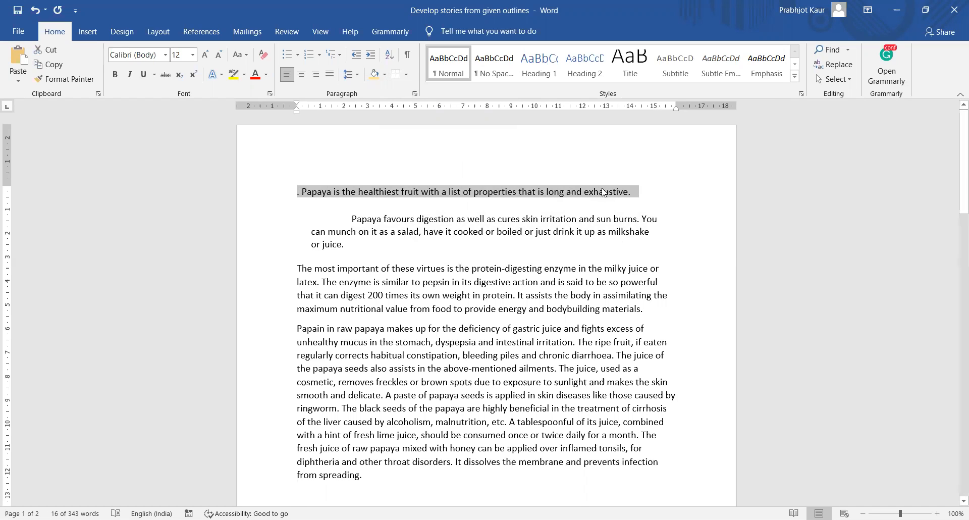
click(385, 77)
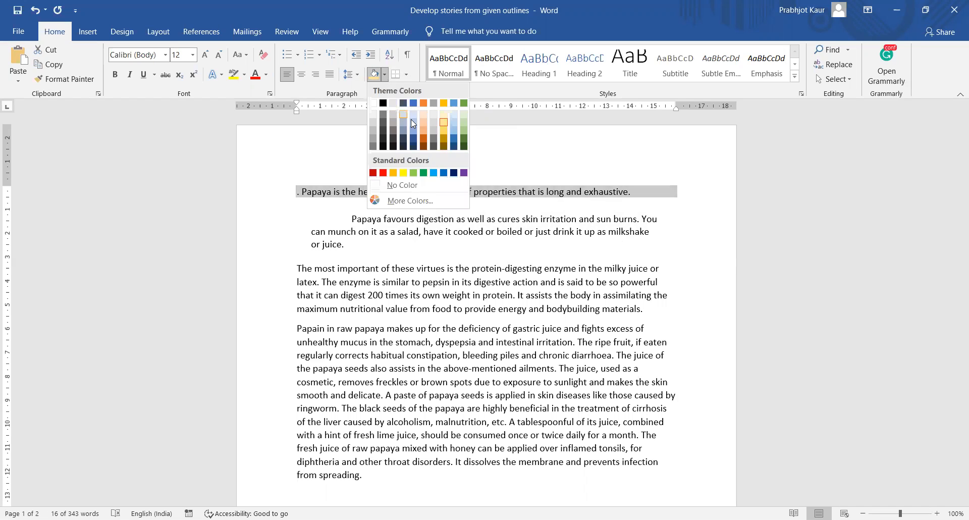
click(441, 132)
click(624, 193)
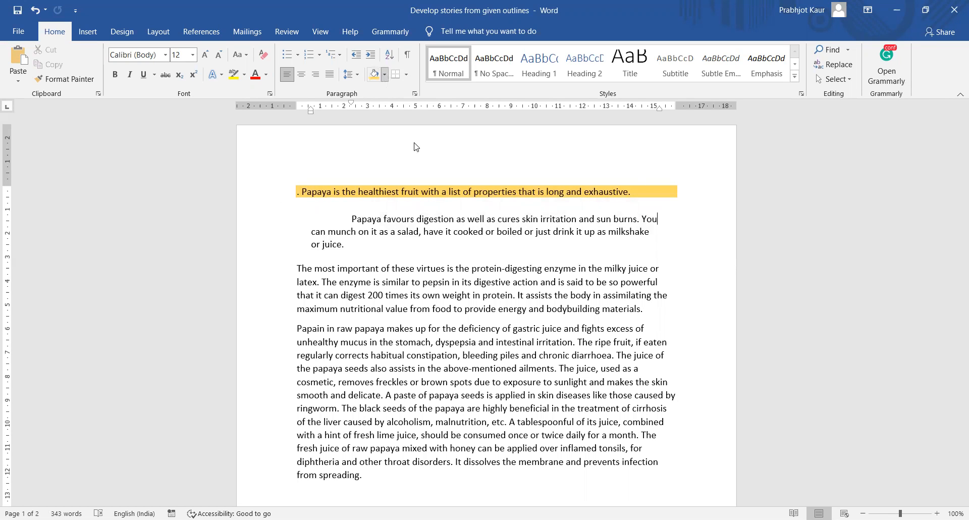
- Shade the indented paragraph with a custom light cyan (134, 230, 225)
click(385, 74)
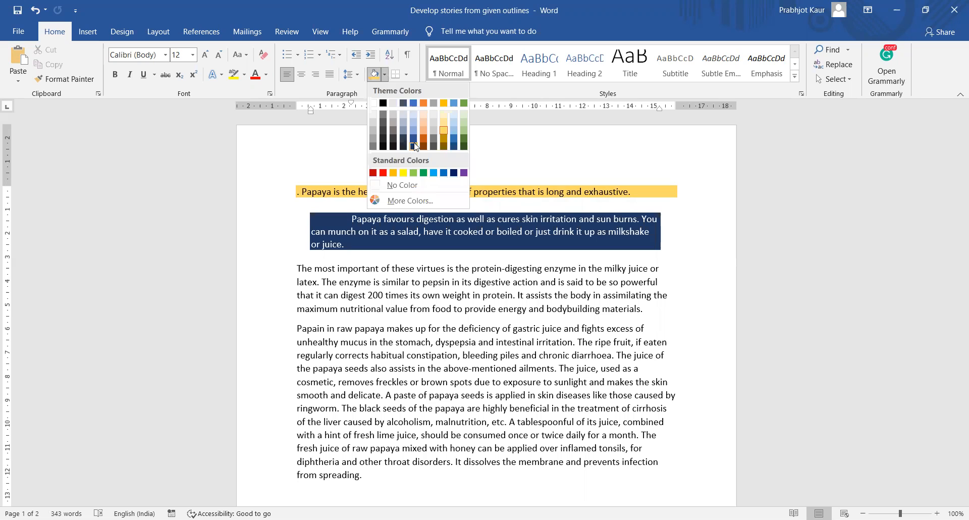
click(431, 186)
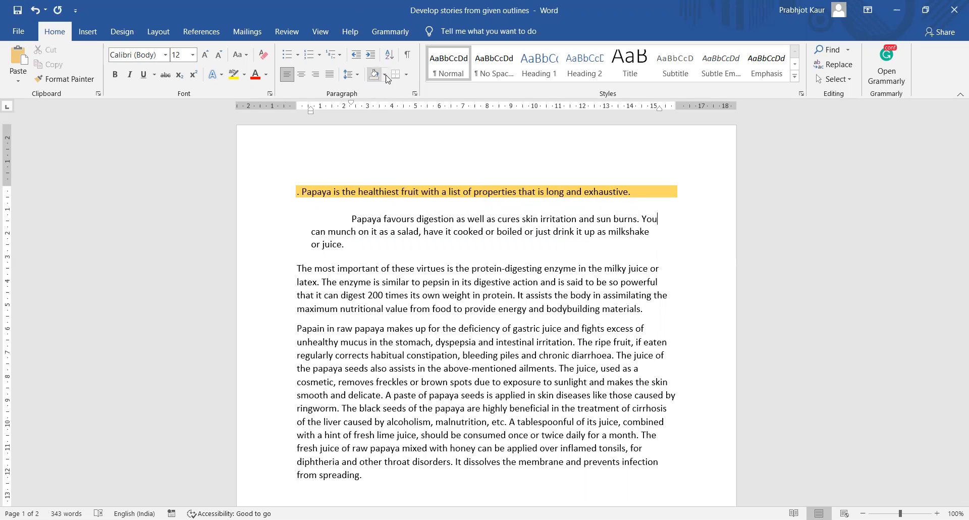
click(386, 76)
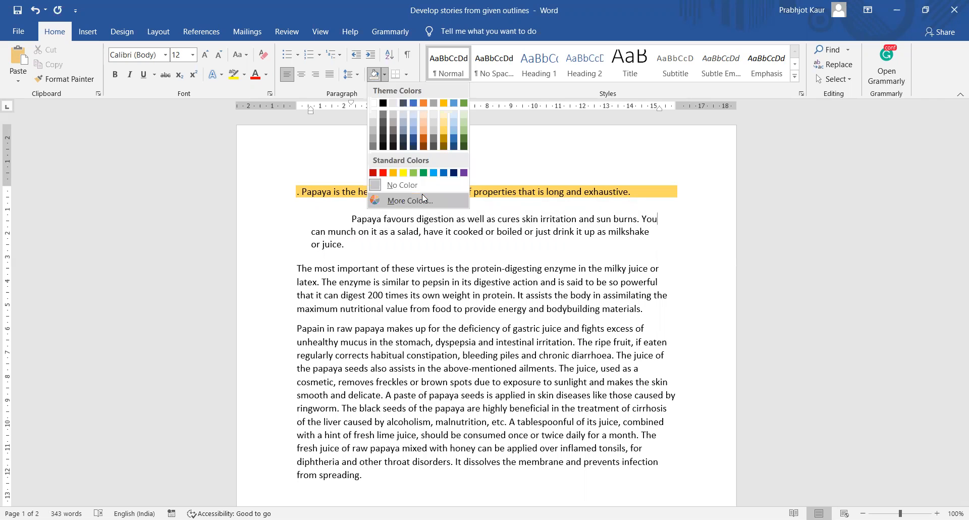
click(426, 191)
click(451, 175)
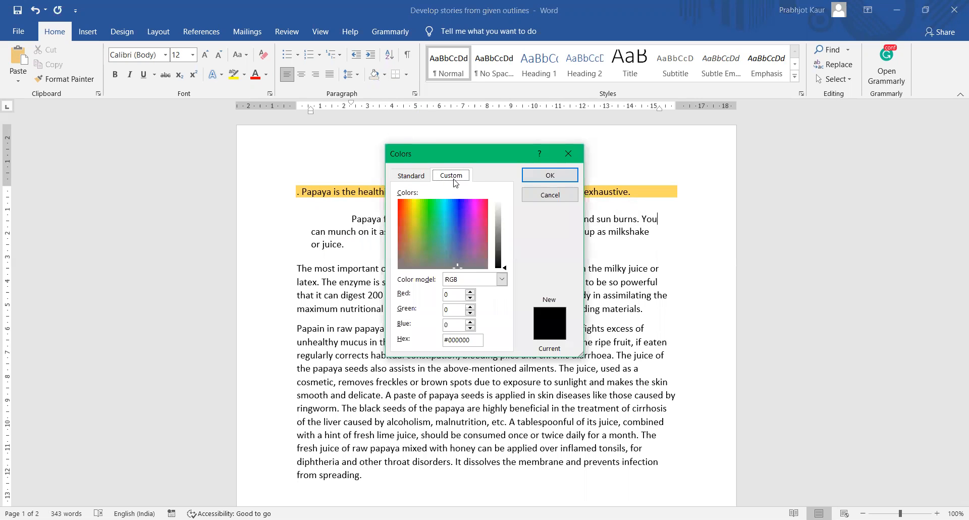
drag(464, 225, 441, 222)
drag(506, 268, 505, 219)
click(549, 177)
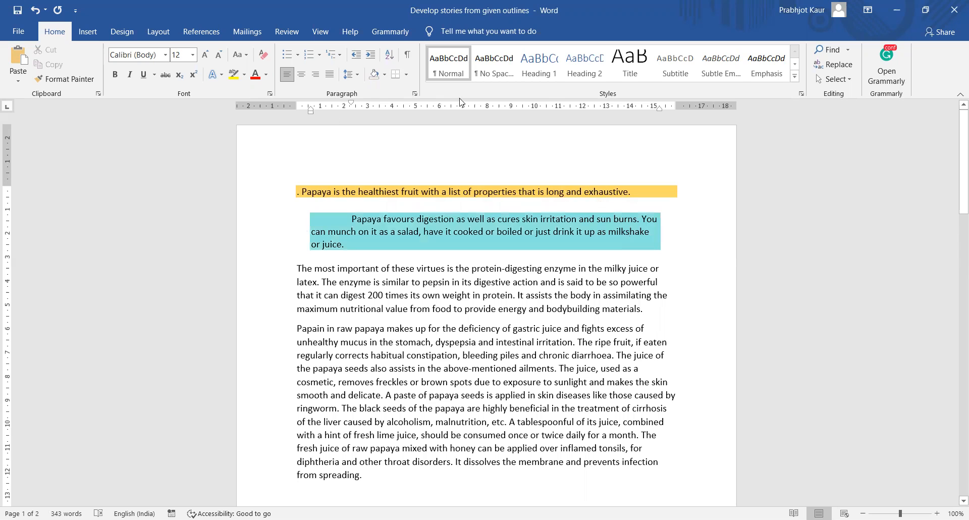
- Give the cyan paragraph an outside border and an orange fill with a 10% blue pattern
click(408, 76)
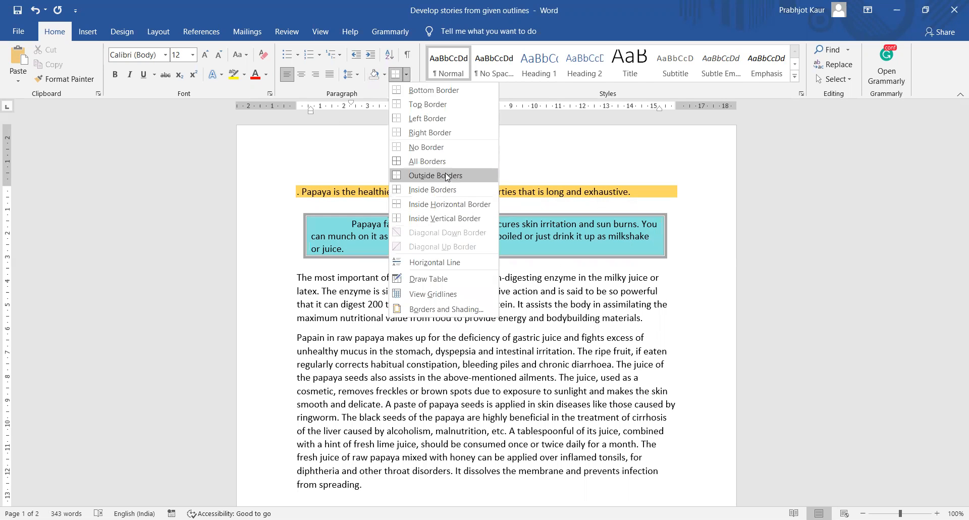
click(446, 175)
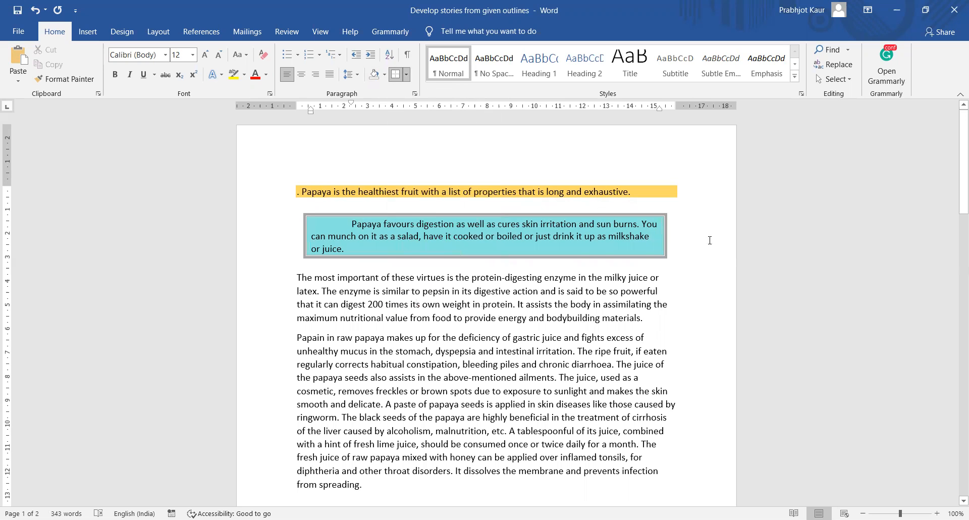
click(406, 75)
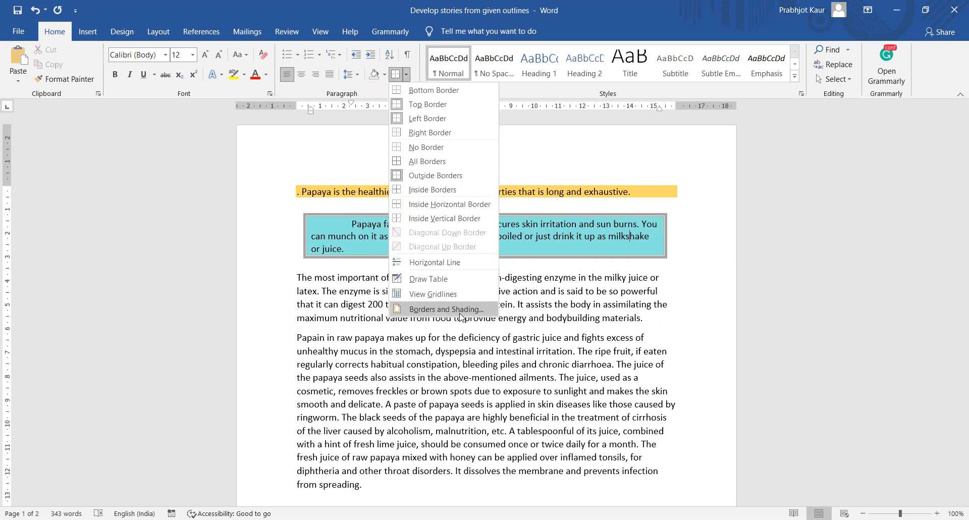
click(463, 316)
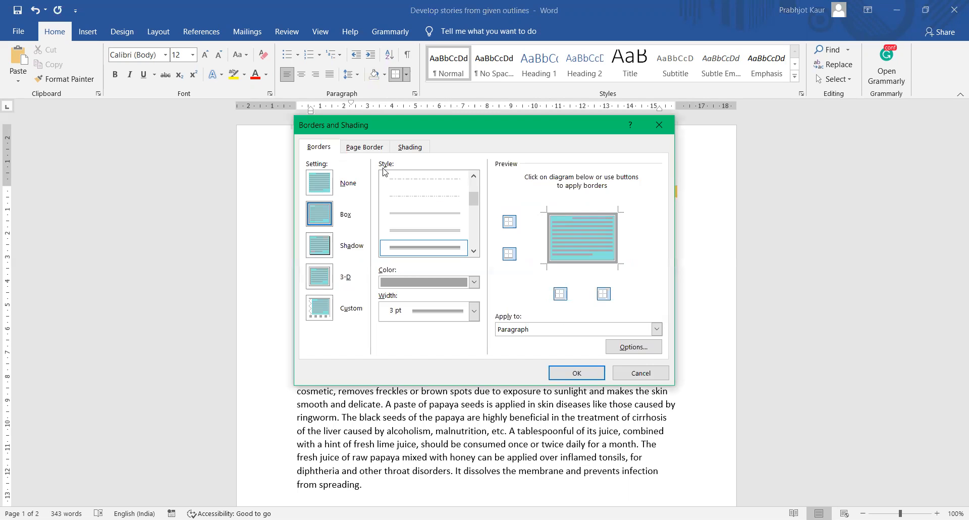
click(412, 148)
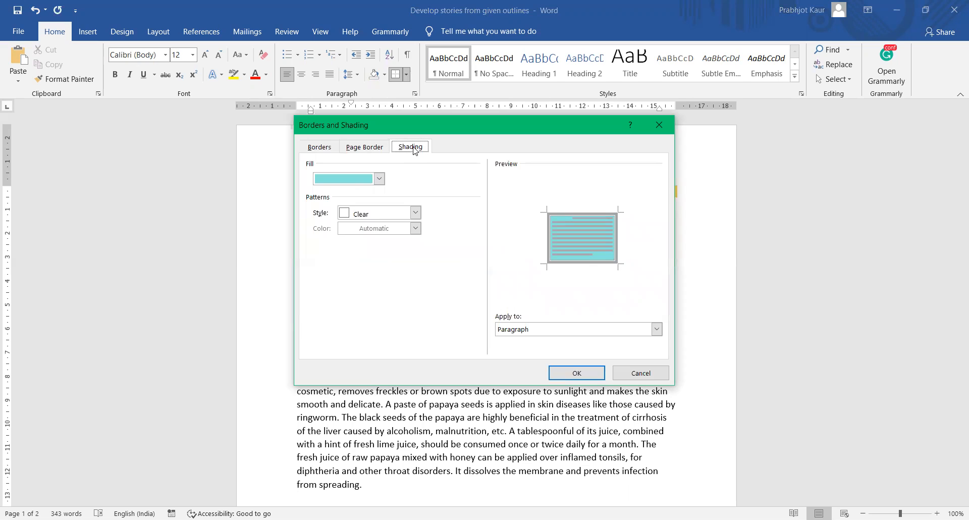
click(379, 178)
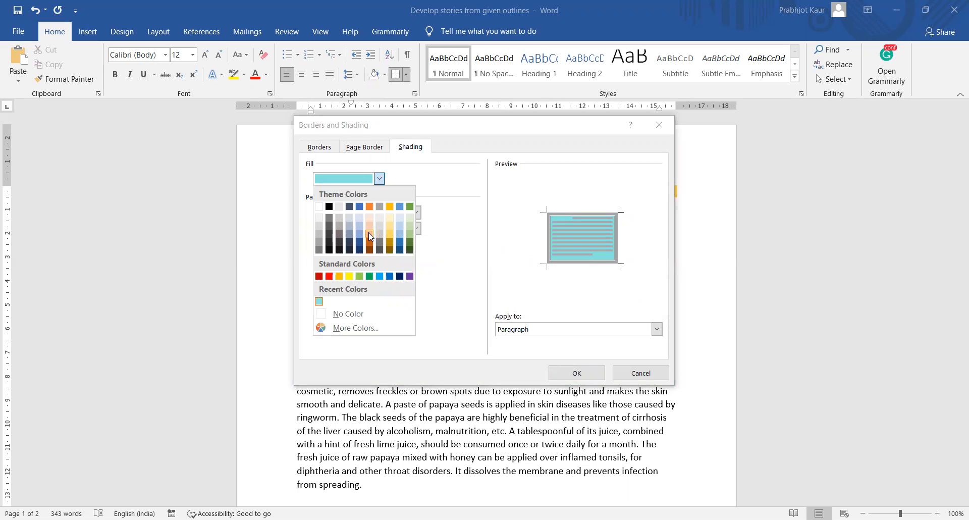
click(368, 233)
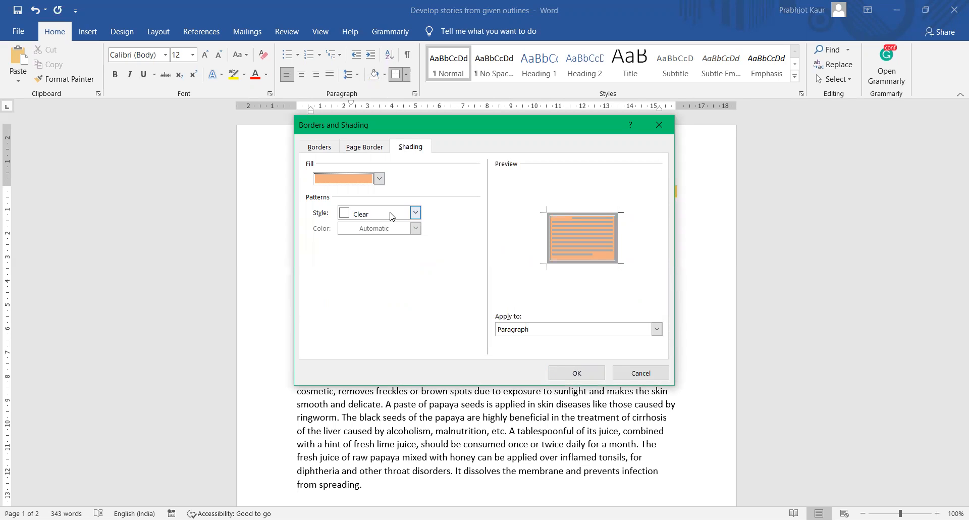
click(389, 213)
click(347, 260)
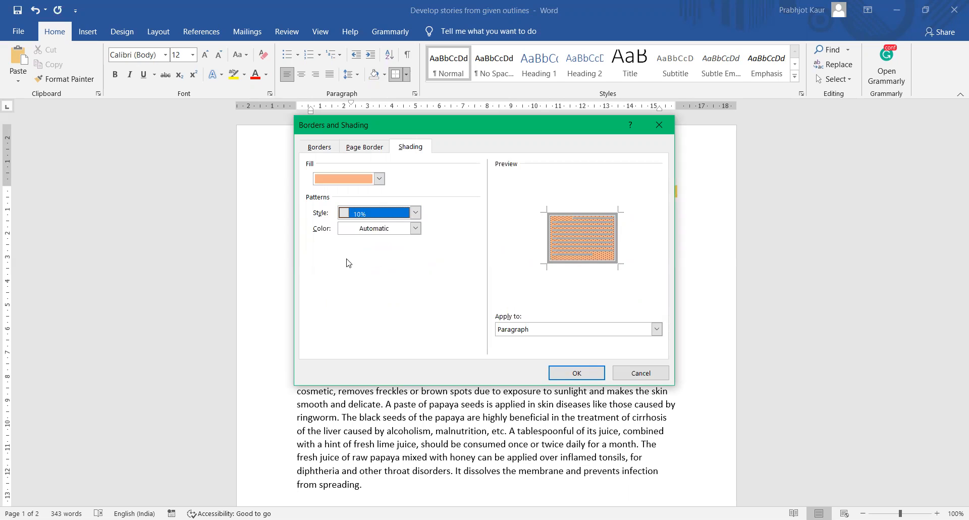
click(415, 228)
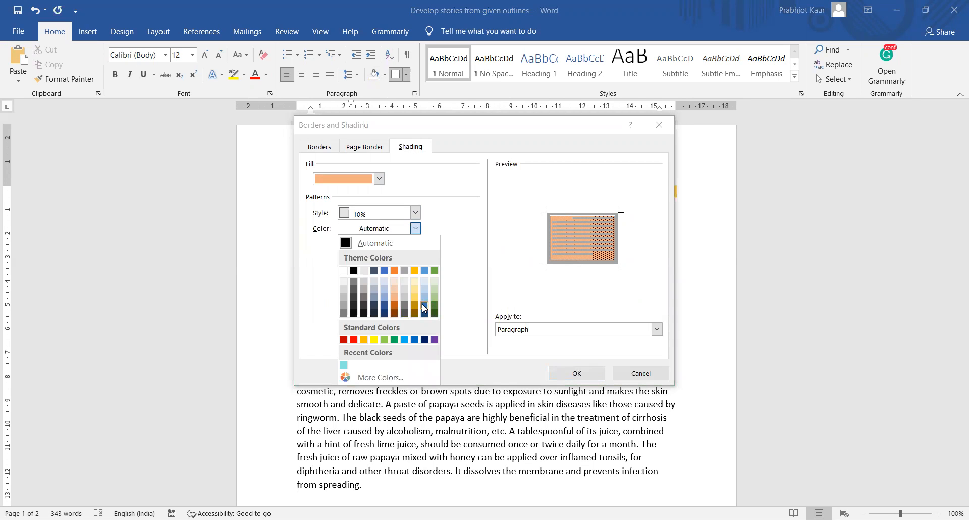
click(424, 308)
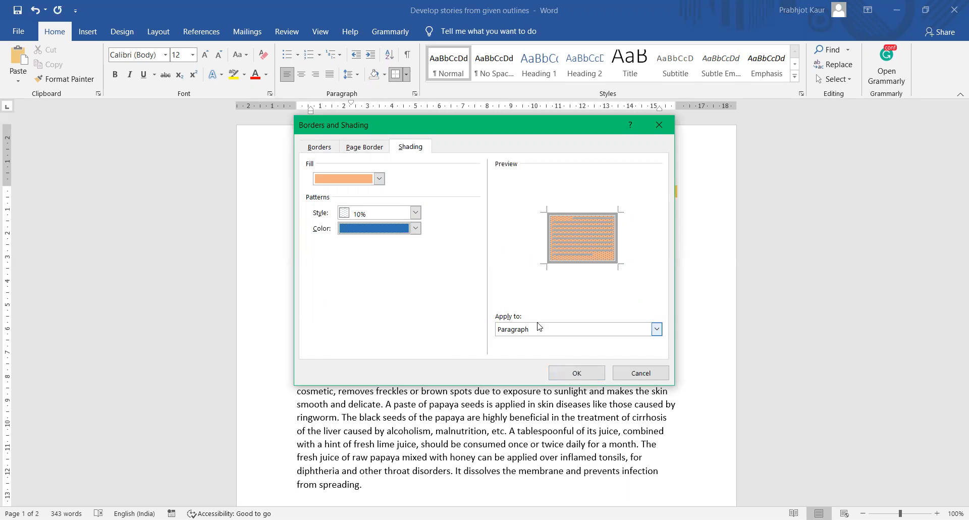
click(578, 374)
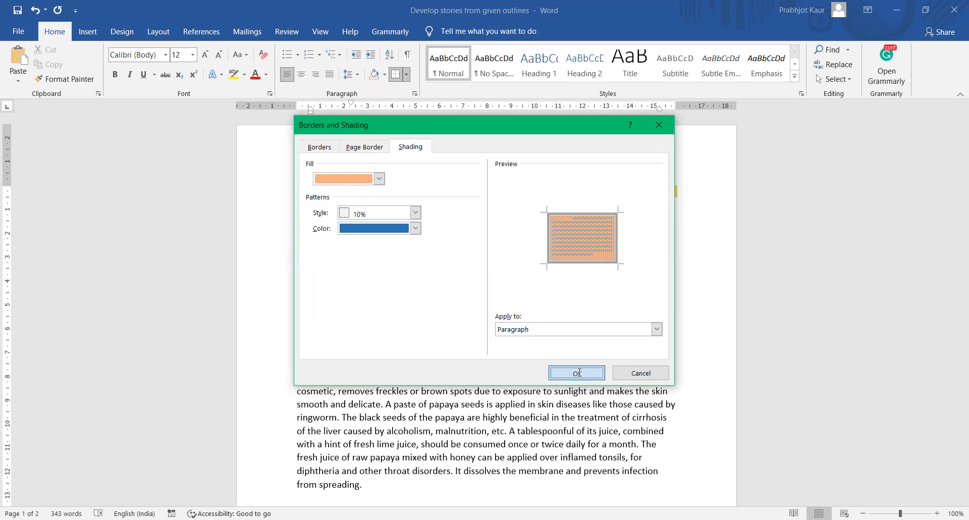
click(578, 374)
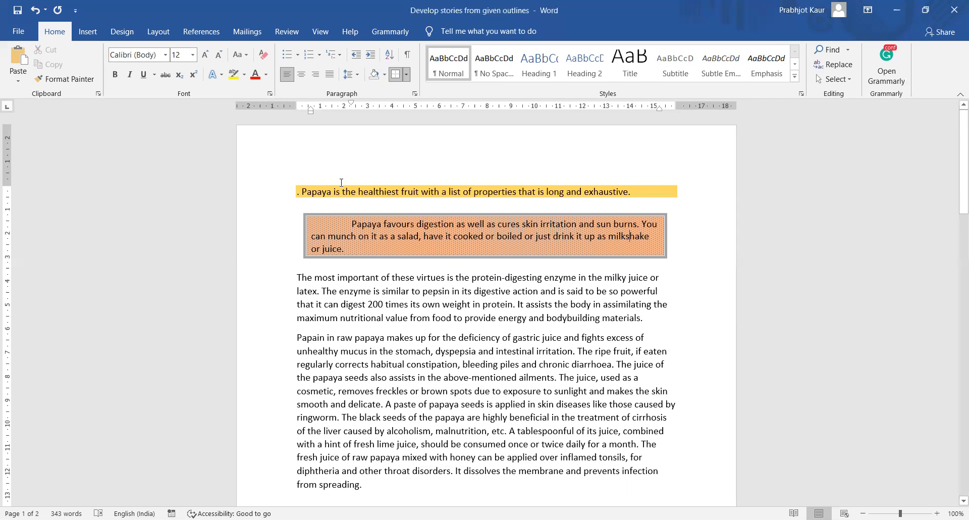
- Box the gold opening line with an outside border applied to the whole paragraph
drag(341, 182, 632, 187)
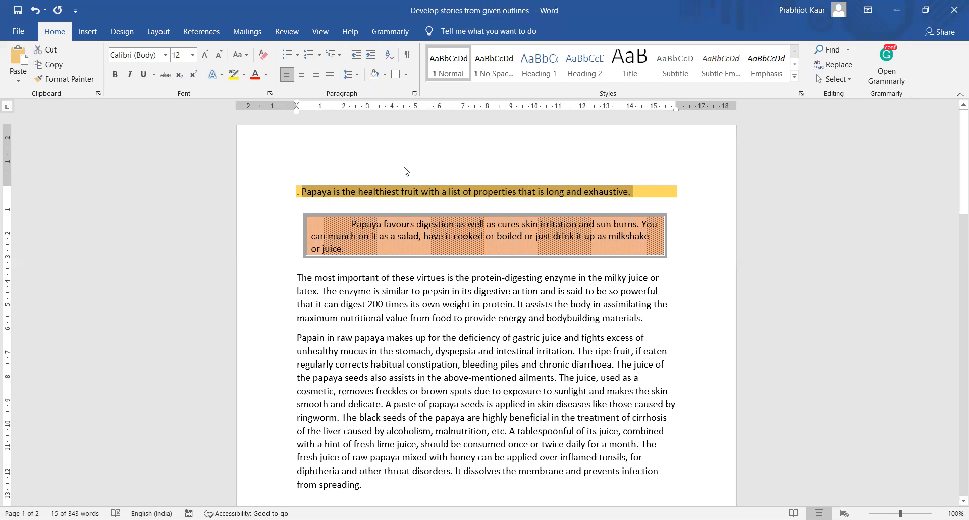
click(406, 76)
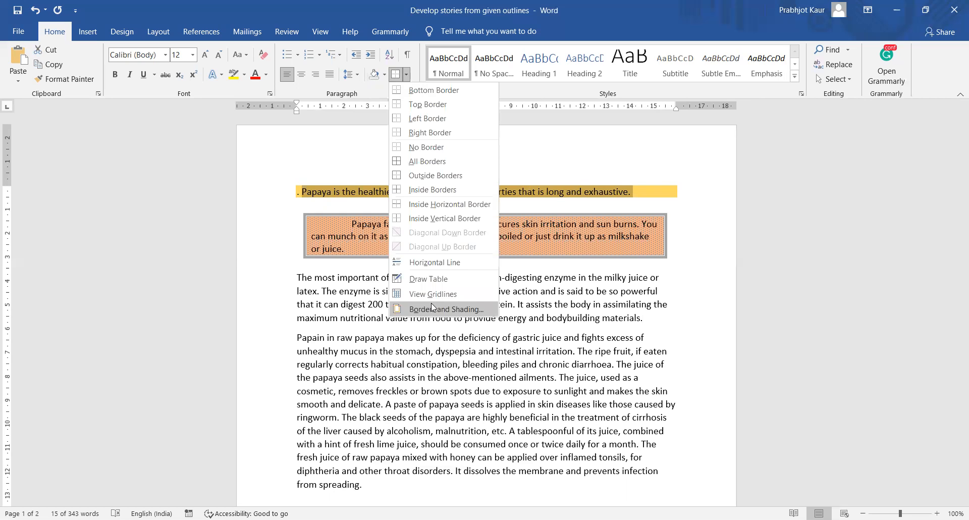
click(431, 308)
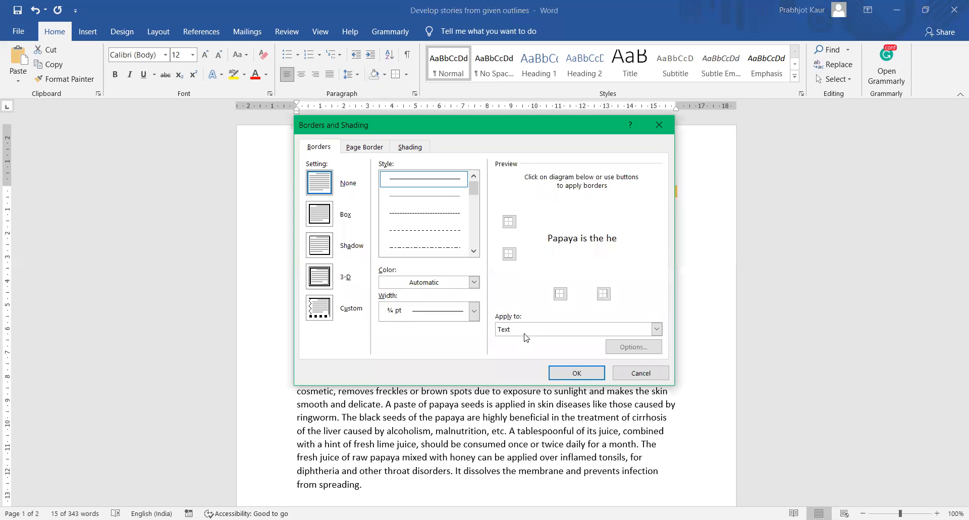
click(656, 329)
click(567, 349)
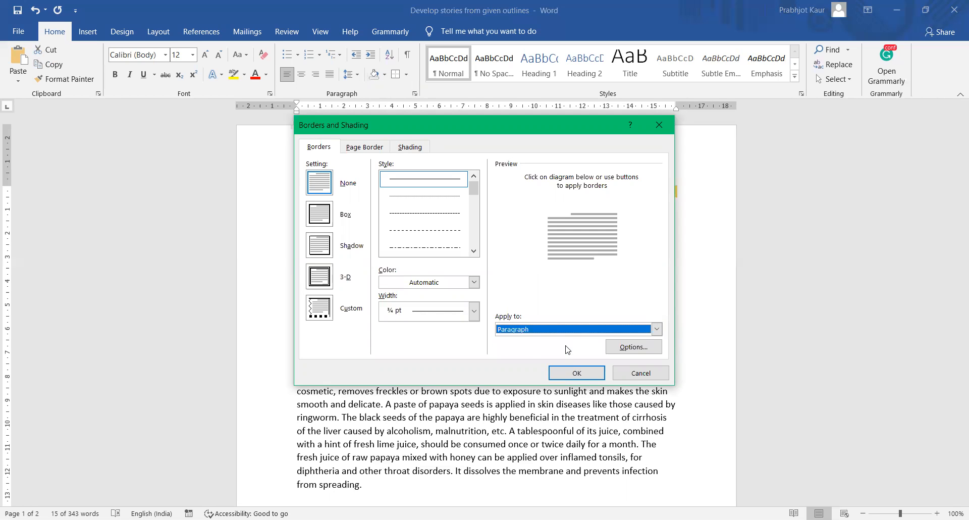
click(582, 373)
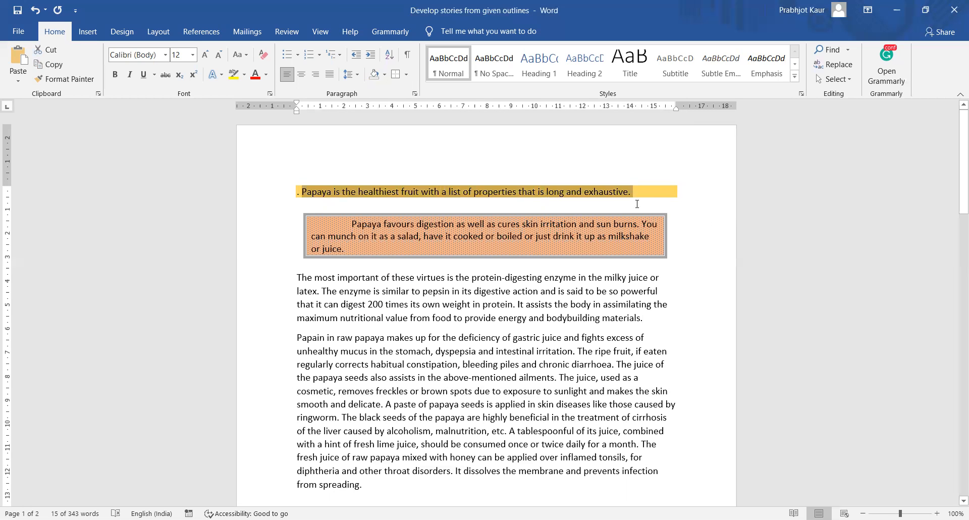
click(640, 189)
drag(601, 192, 279, 182)
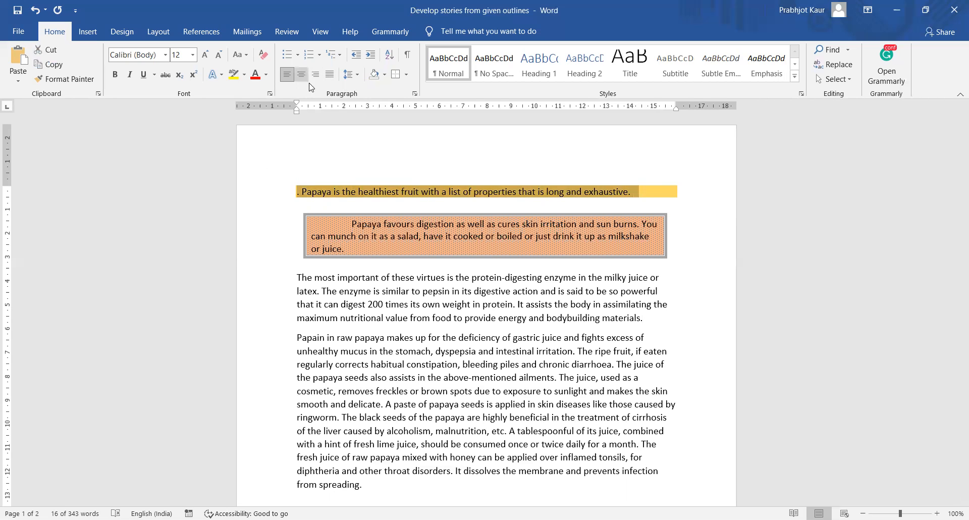
click(406, 77)
click(437, 176)
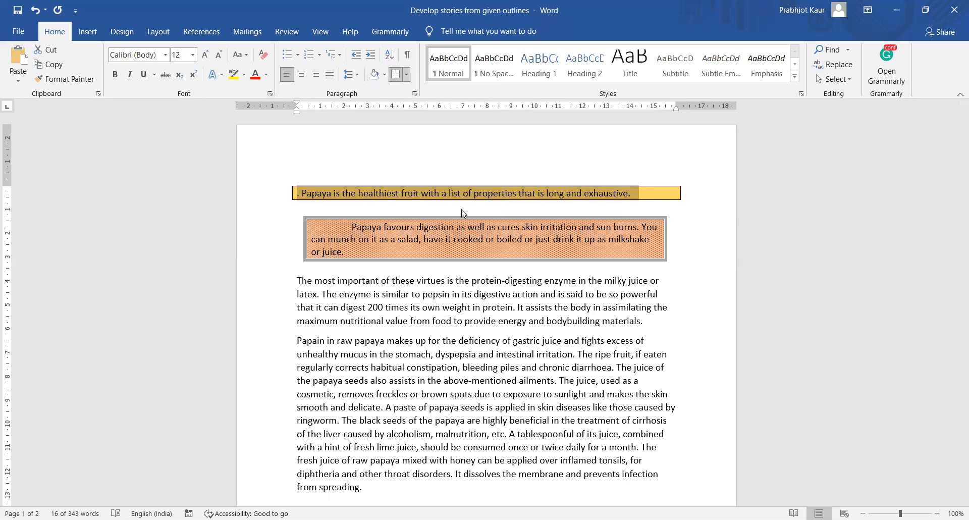
- Add a Box border applied to Text around the opening line's sentence itself
click(405, 74)
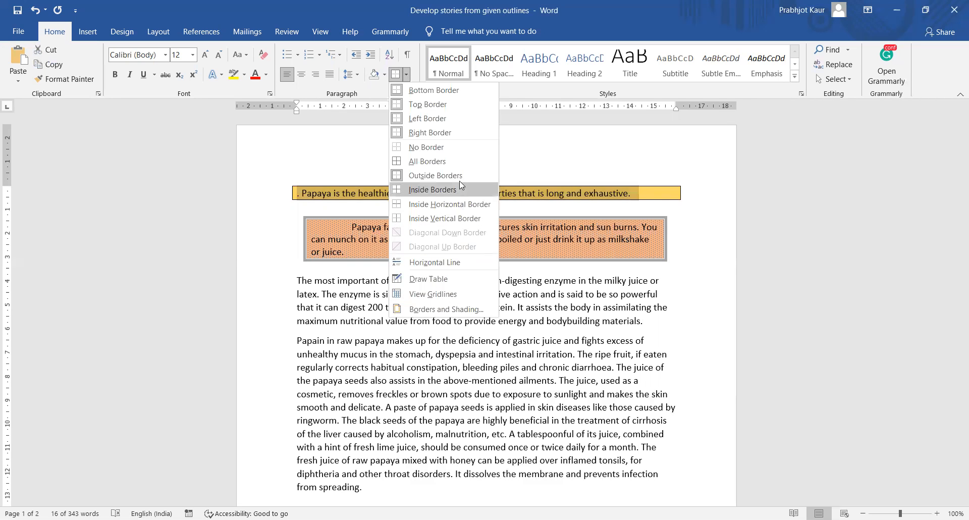
click(407, 78)
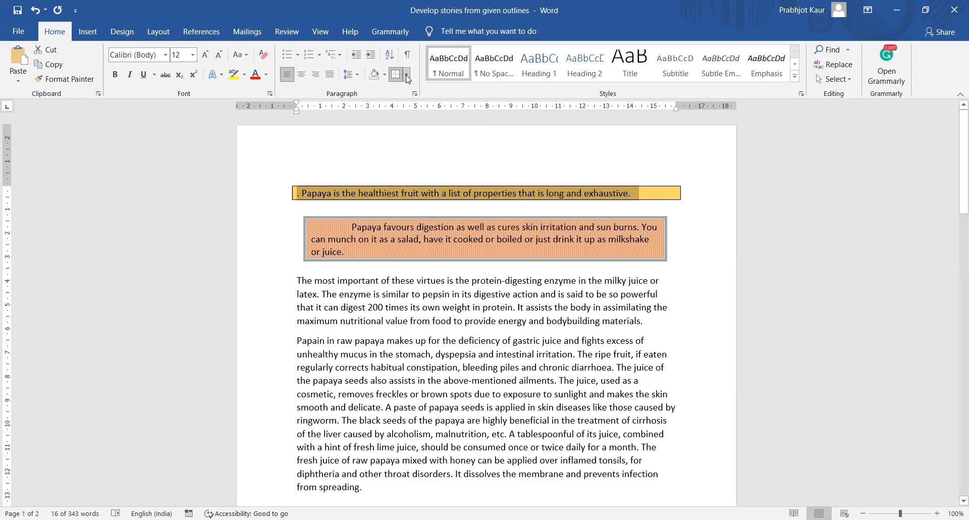
click(407, 75)
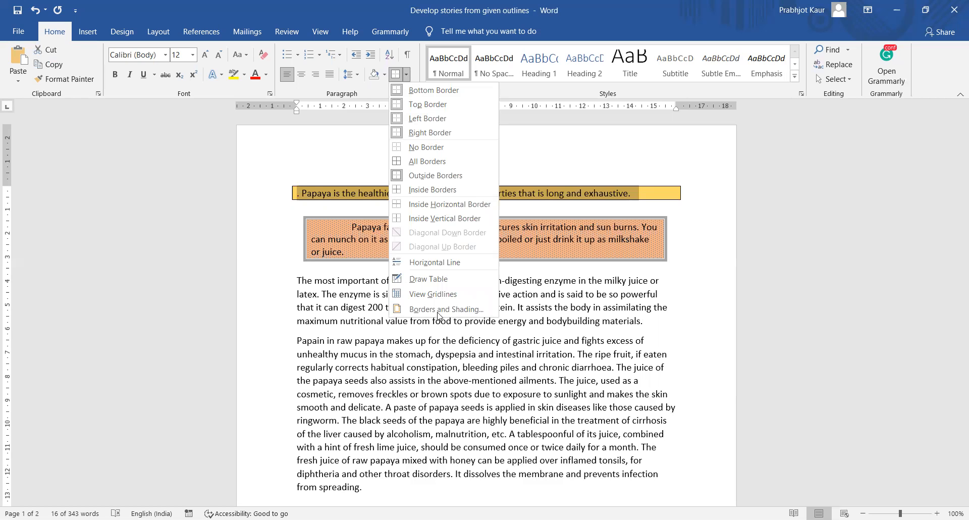
click(550, 329)
click(522, 340)
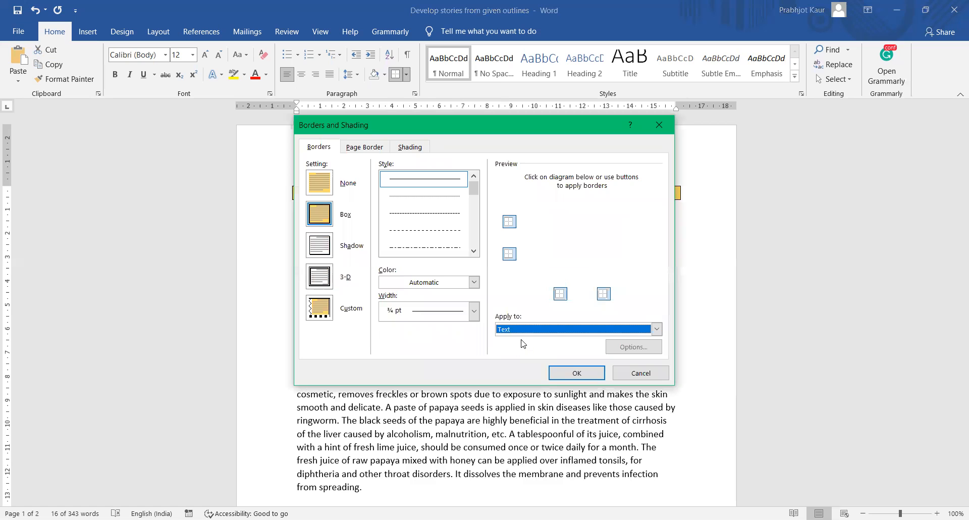
click(572, 374)
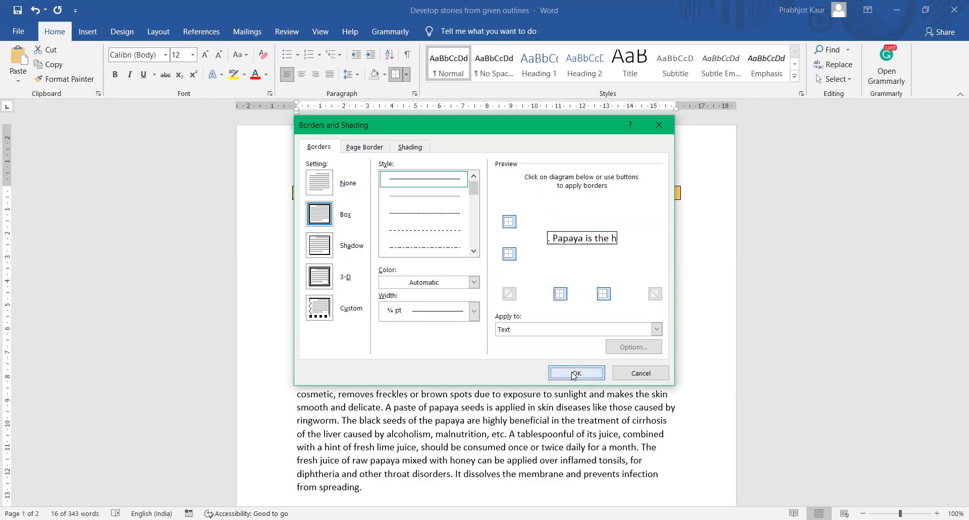
click(642, 203)
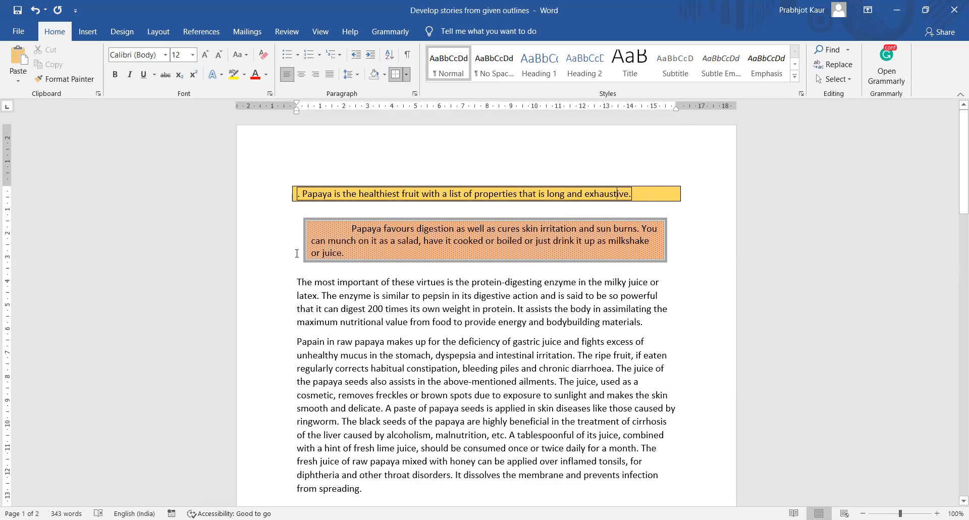
- Box the phrase 'The most important of these' with a thin text border
drag(294, 282, 469, 283)
drag(536, 293, 417, 283)
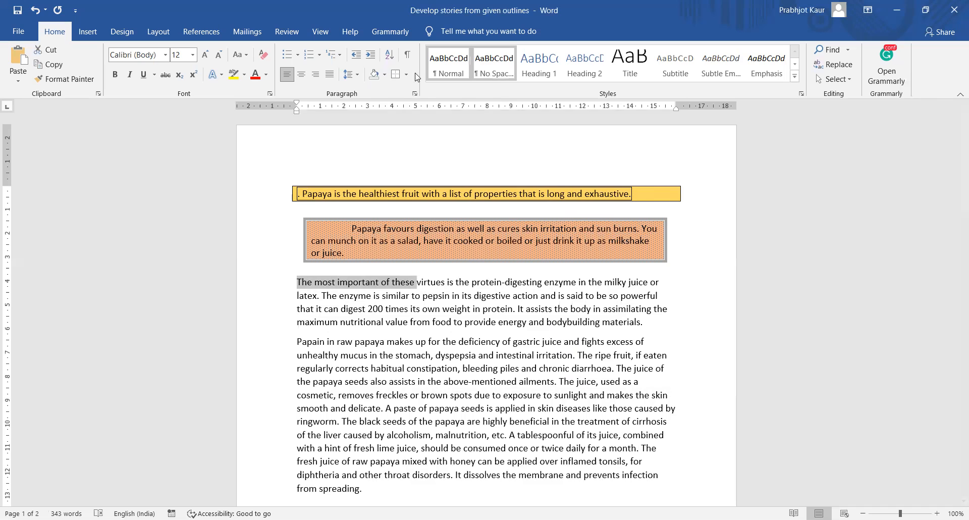
click(397, 75)
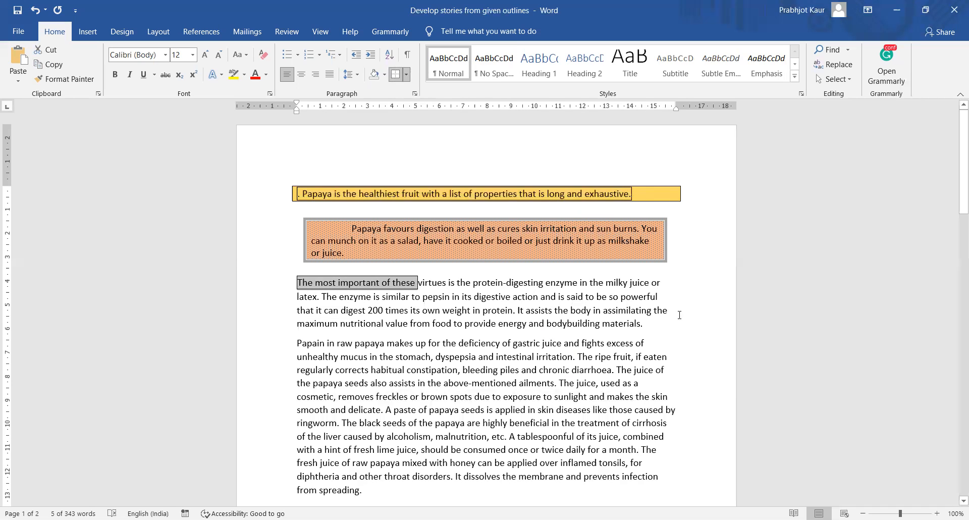
click(701, 305)
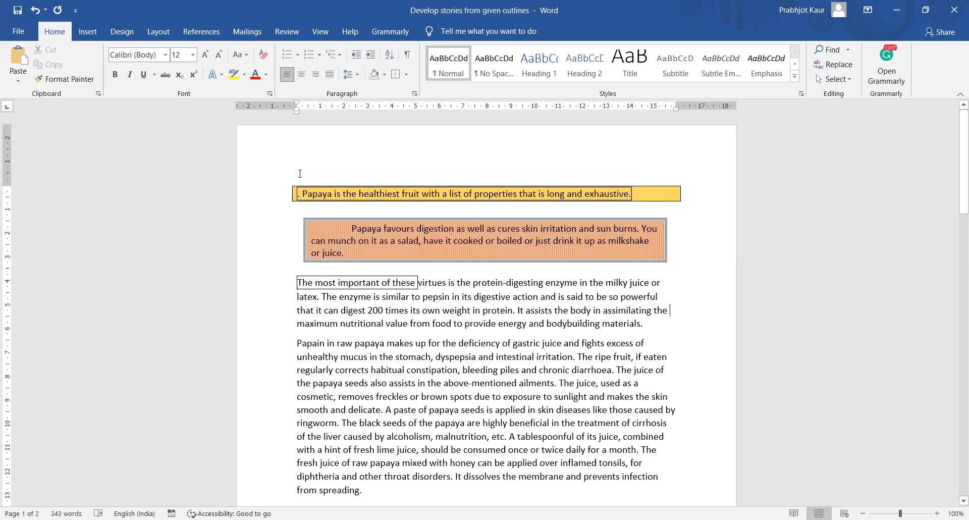
- Select the opening lines of the Papain paragraph
click(407, 74)
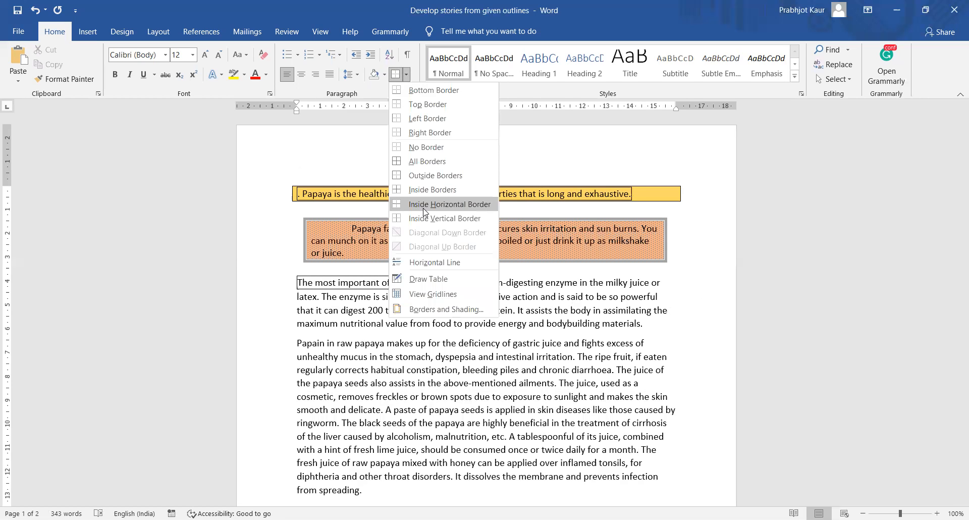
click(399, 323)
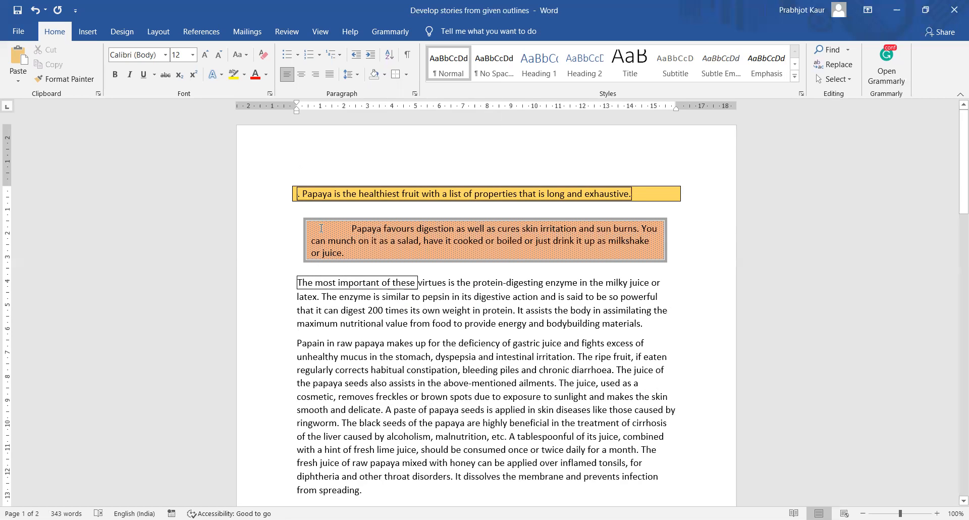
click(323, 242)
drag(299, 345, 672, 356)
- Set a Box border applied to the whole Papain paragraph
click(406, 74)
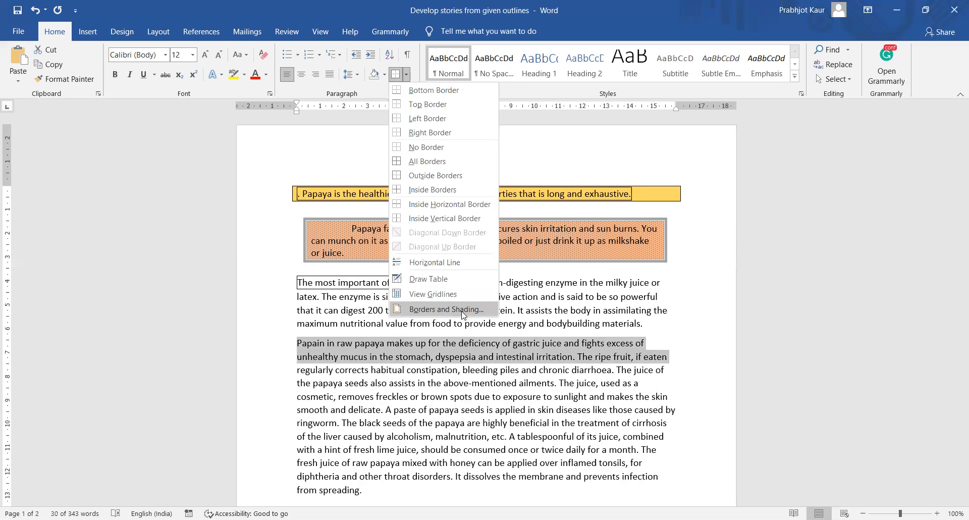
click(467, 309)
click(323, 221)
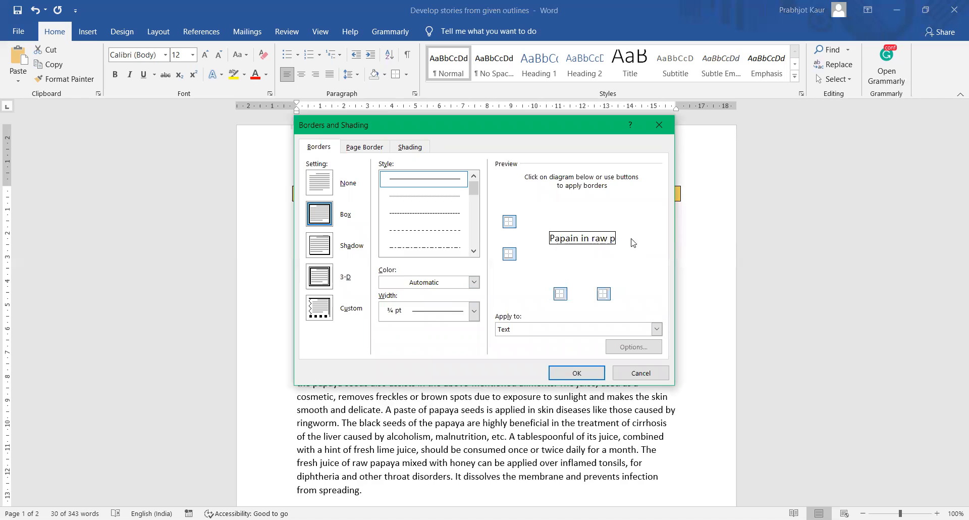
click(656, 329)
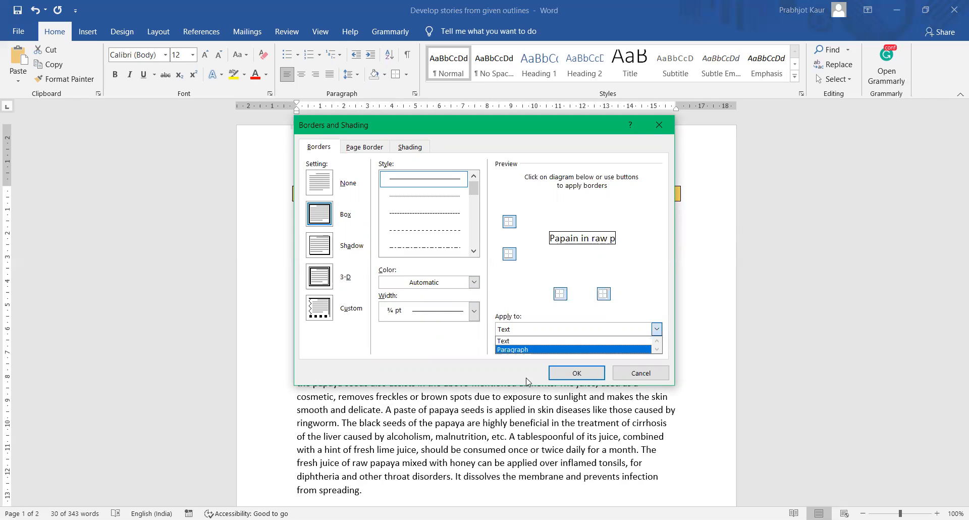
click(536, 352)
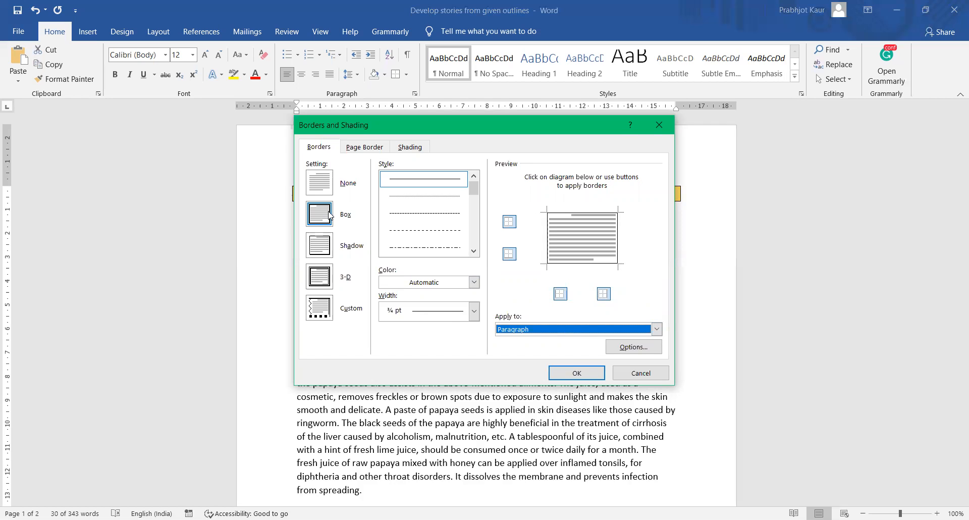
- Switch the border to the 3-D setting with a double-line style
click(322, 248)
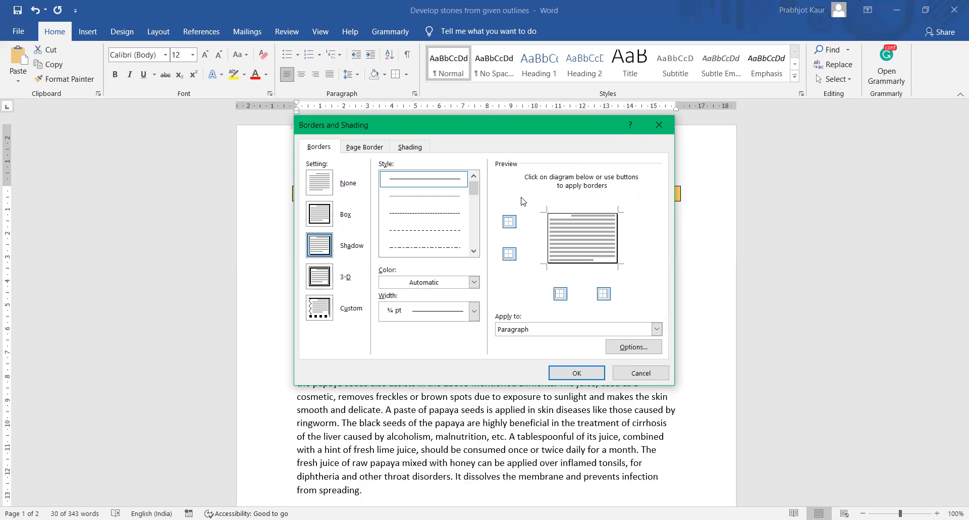
drag(473, 190, 471, 217)
click(417, 214)
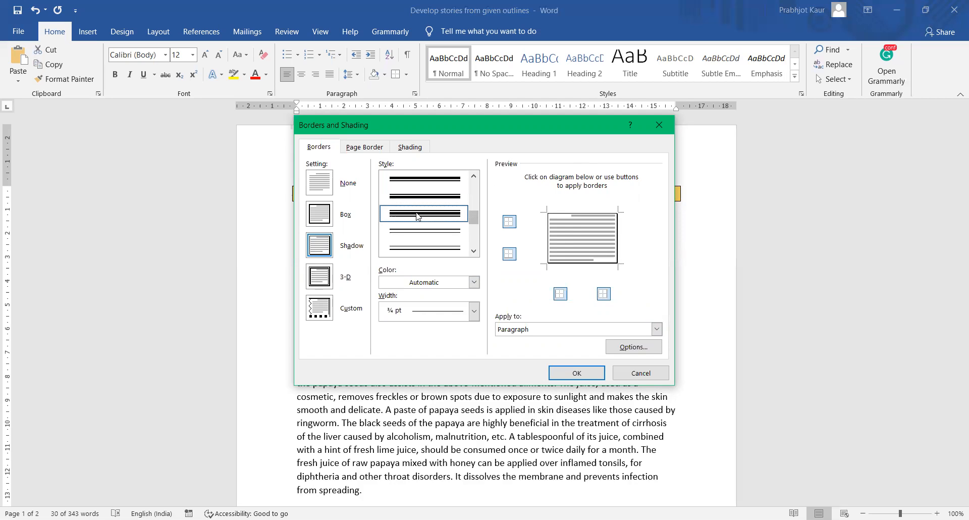
click(321, 275)
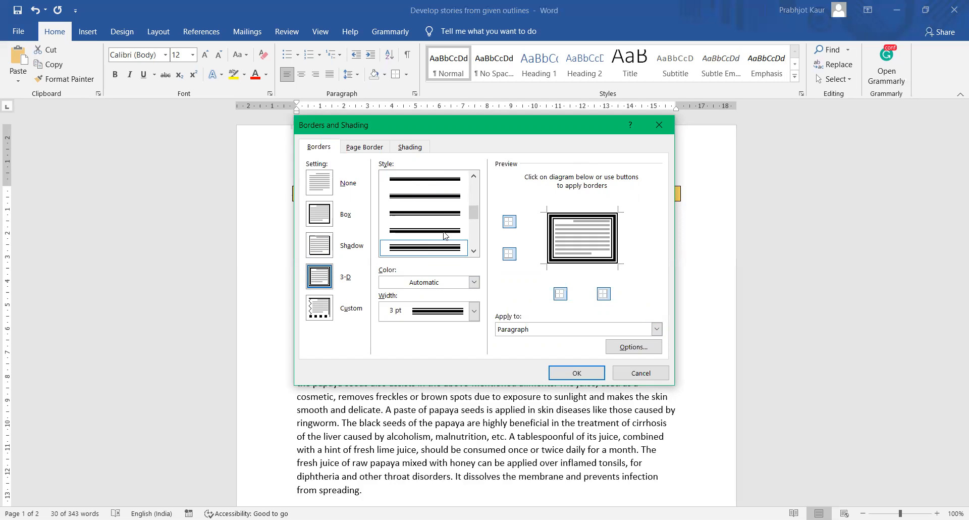
mouse_move(473, 209)
mouse_down()
mouse_move(474, 240)
mouse_move(473, 211)
mouse_up()
click(440, 214)
click(439, 214)
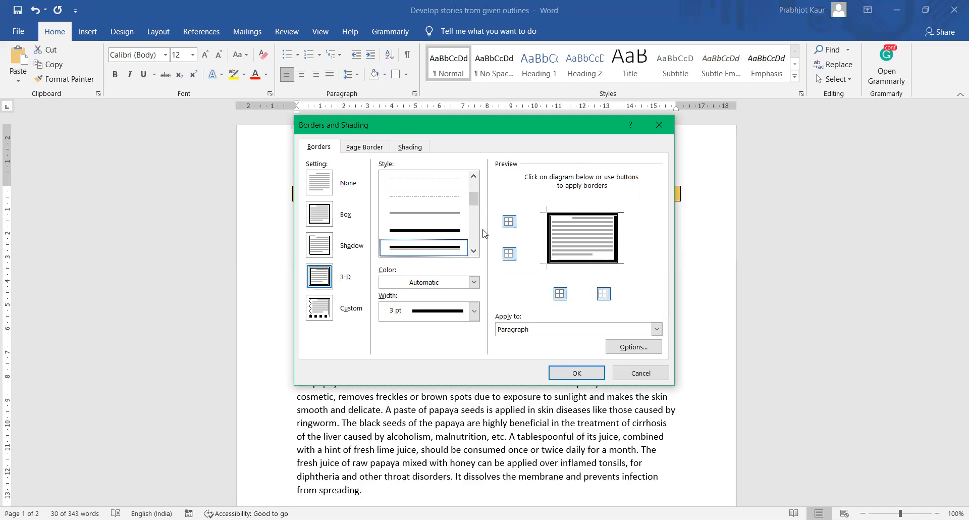
scroll(449, 222, down, 3)
click(445, 228)
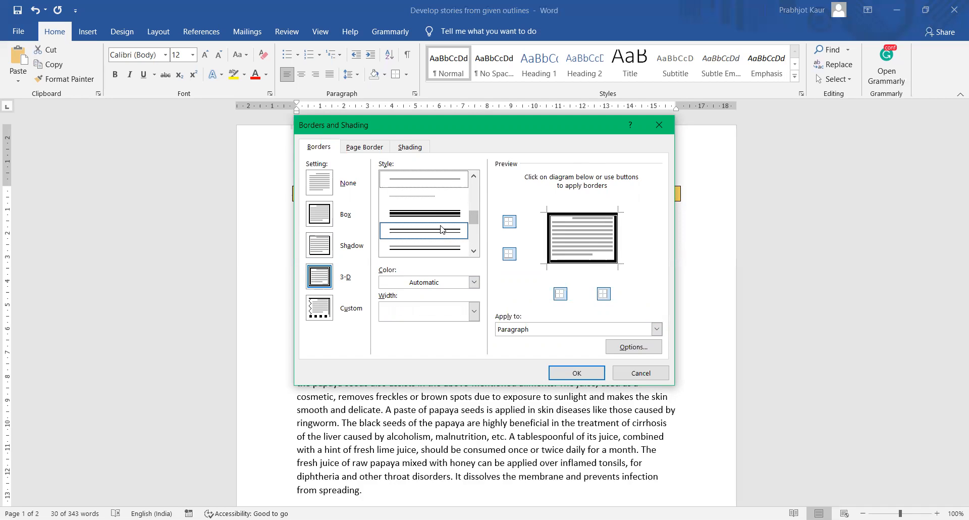
- Make the paragraph border dark gold with a 3 pt width
click(443, 283)
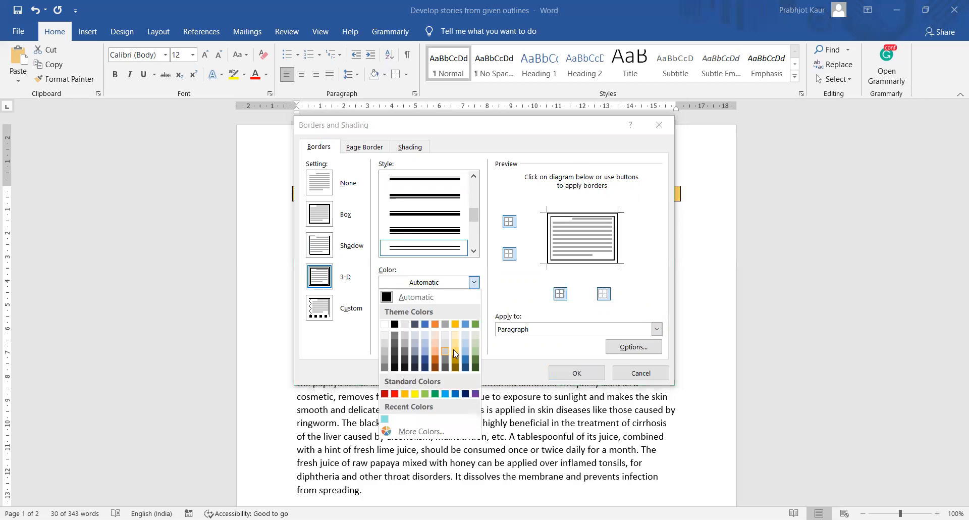
click(457, 362)
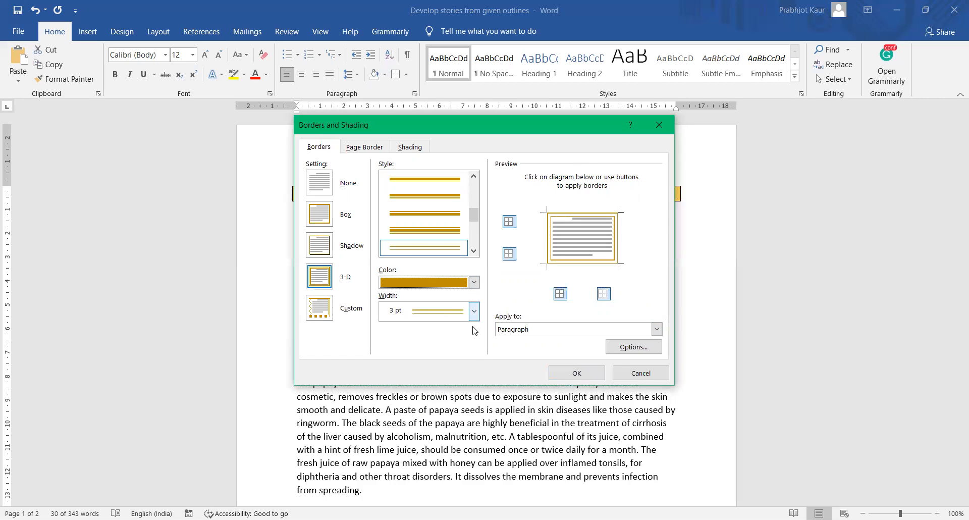
click(474, 311)
key(Down)
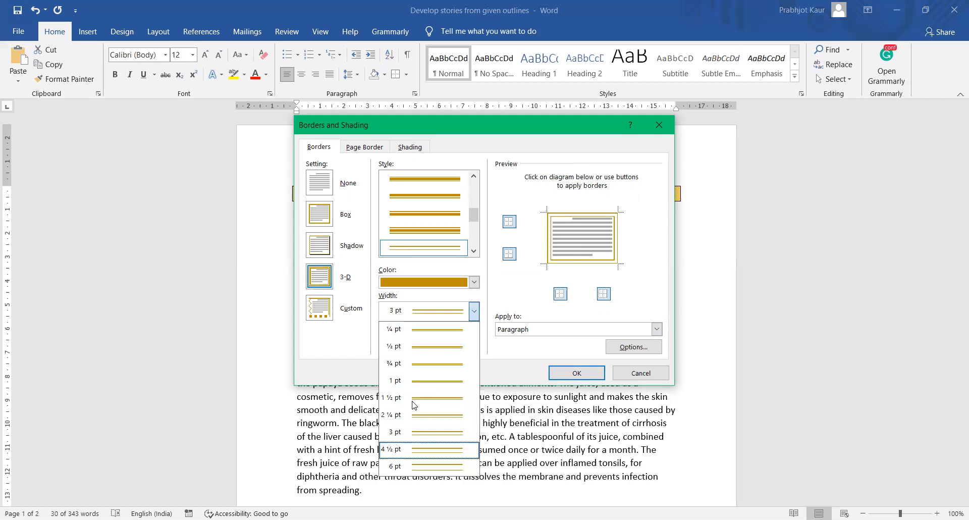
click(454, 314)
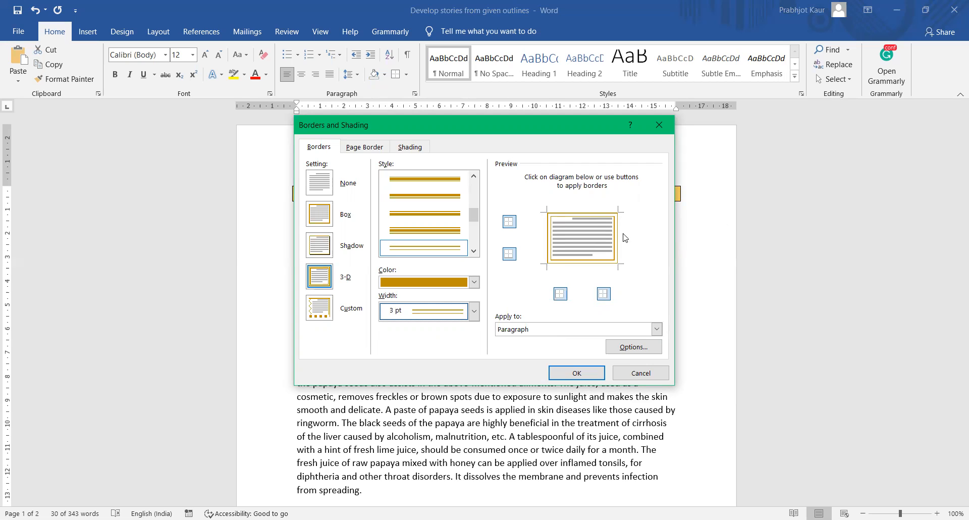
- Toggle each preview side off and back on, apply the gold border, then undo it
click(509, 222)
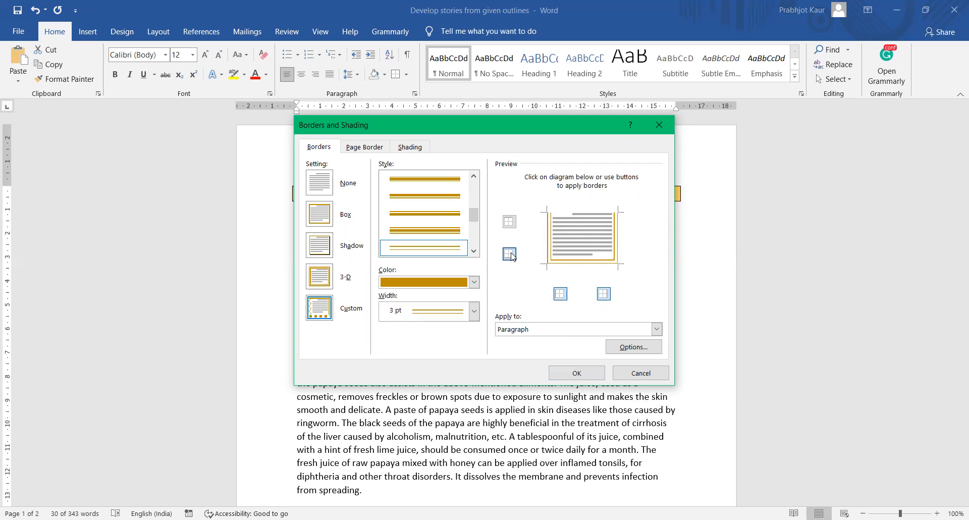
click(509, 254)
click(561, 293)
click(604, 295)
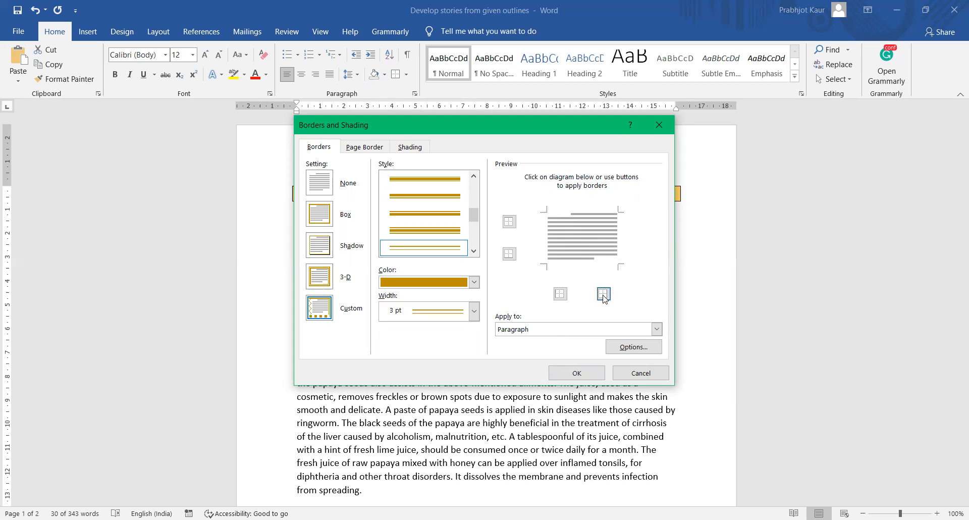
click(604, 295)
click(561, 293)
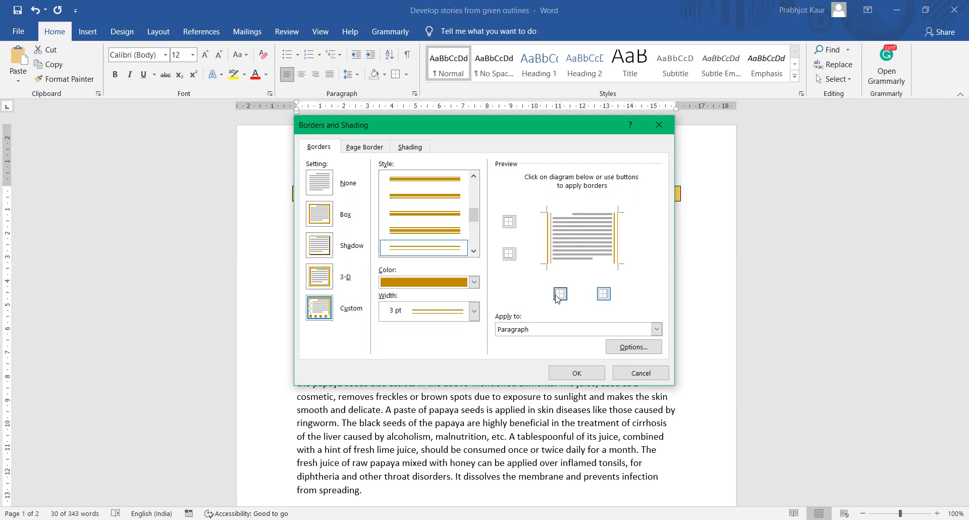
click(509, 254)
click(510, 222)
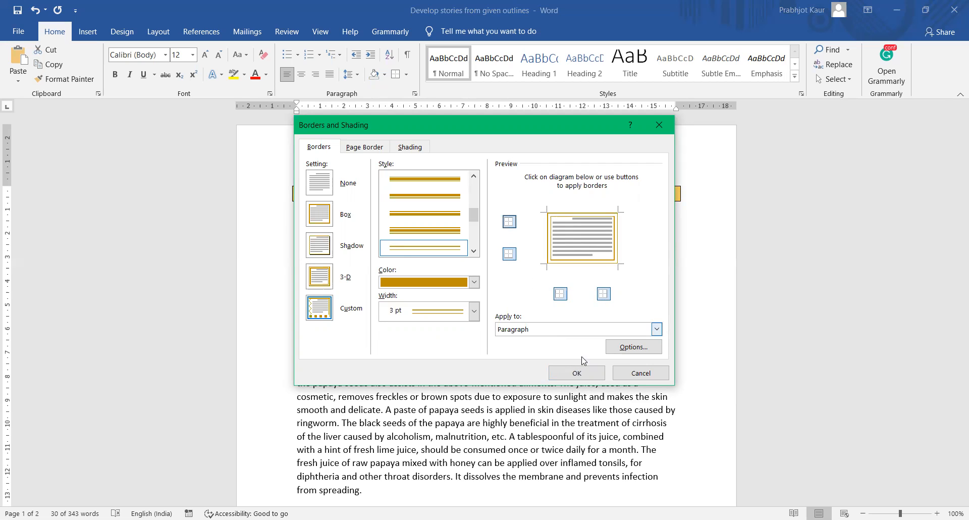
click(566, 373)
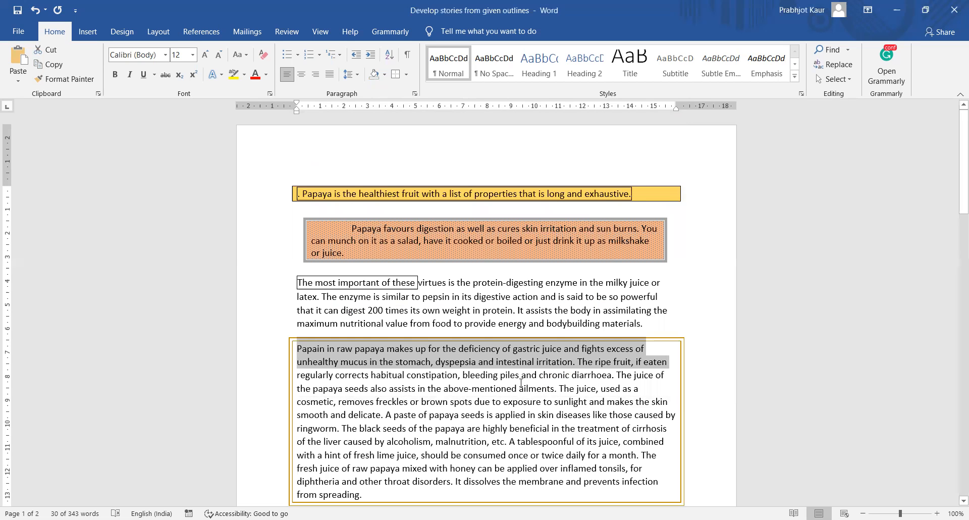
key(ctrl+z)
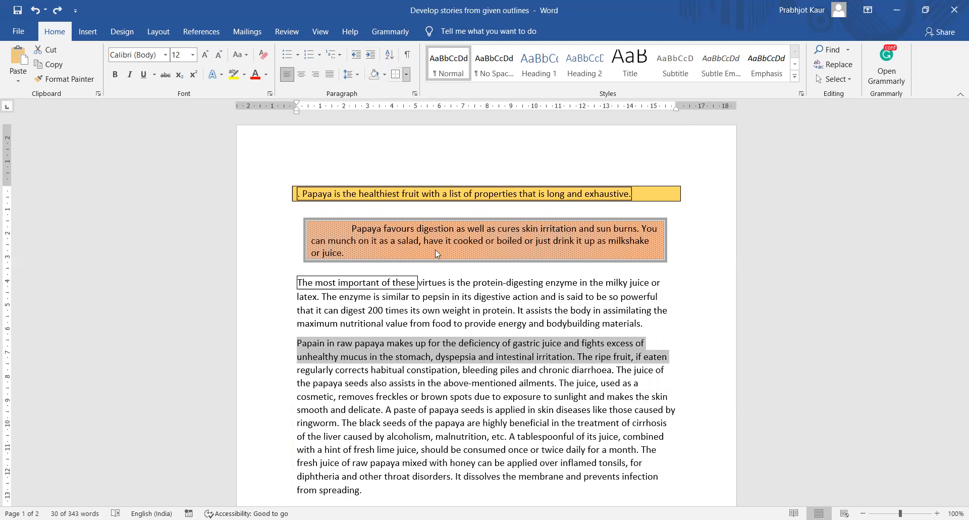
- Apply a dark green, 3 pt thick-thin double-line box as the page border
click(406, 75)
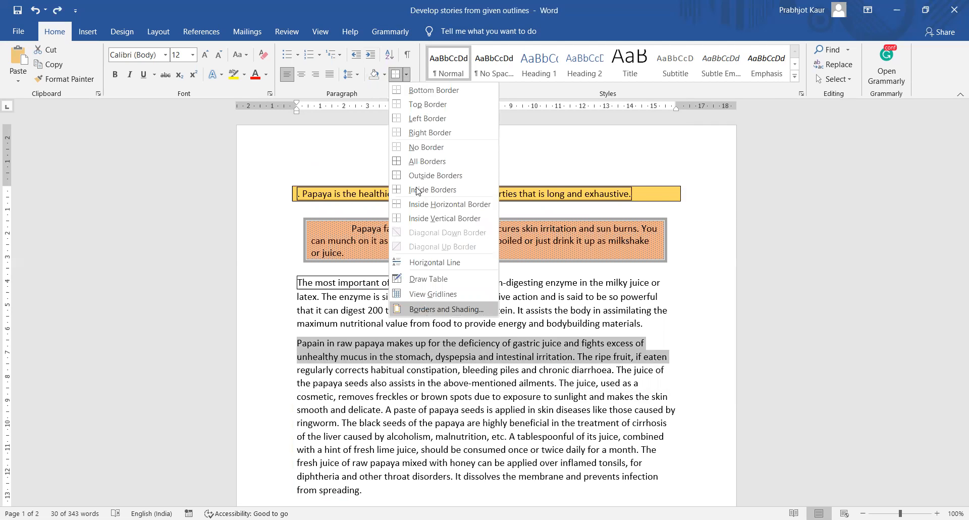
click(467, 370)
click(366, 148)
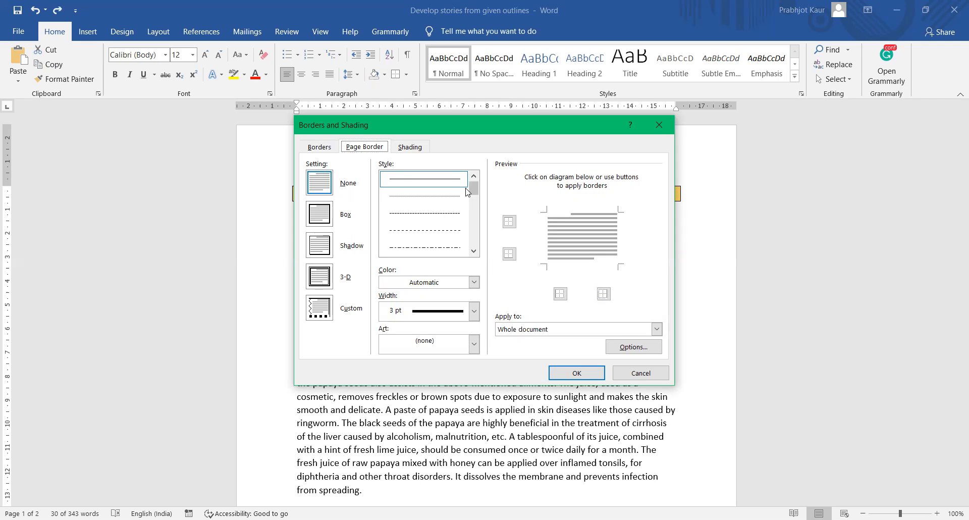
scroll(476, 205, down, 3)
click(442, 231)
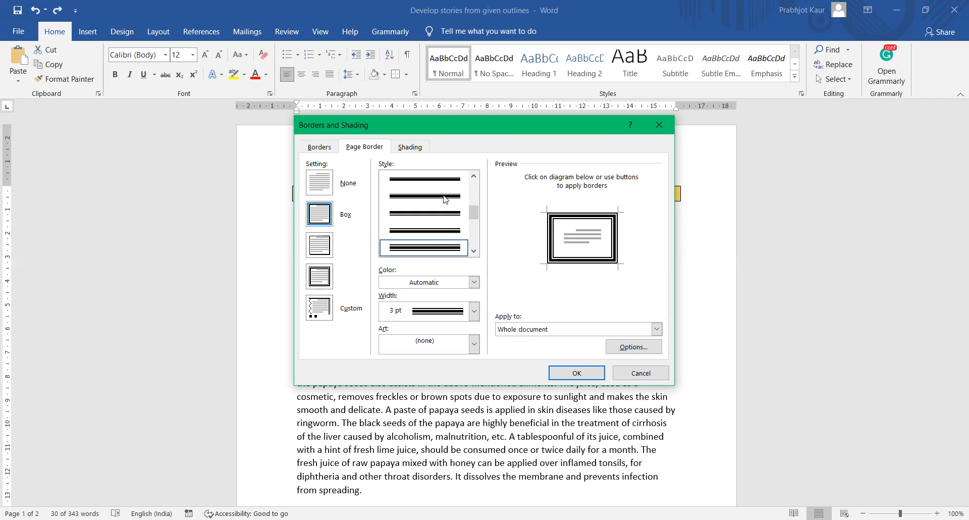
key(Down)
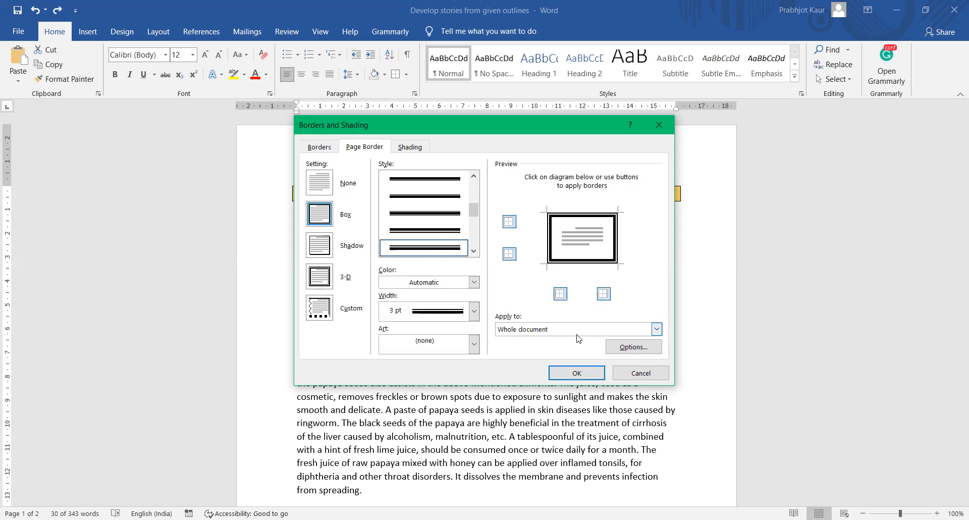
click(474, 282)
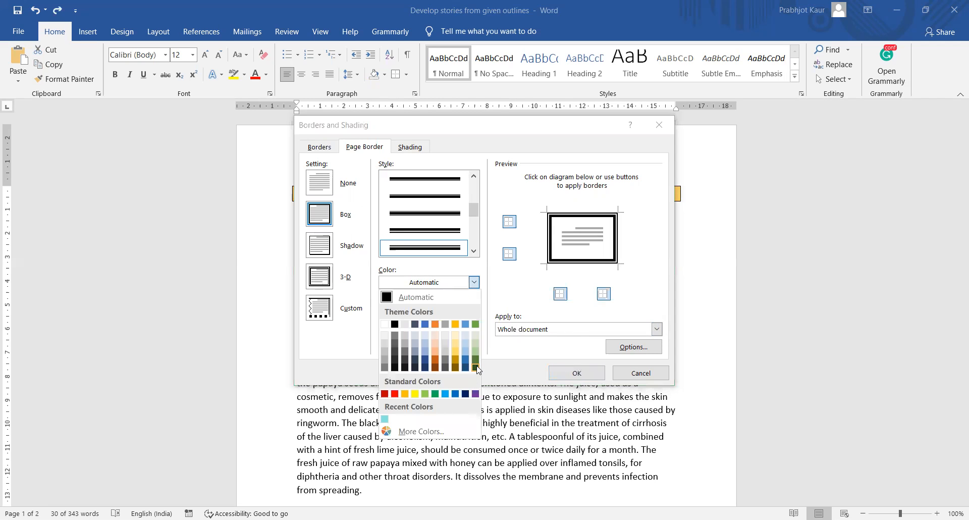
click(475, 367)
click(577, 372)
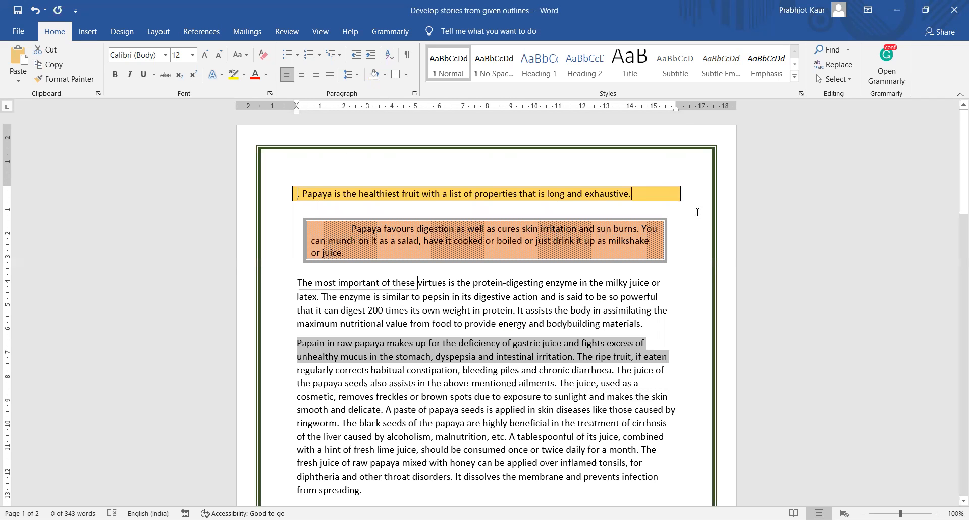
- Replace the page border with a red picture-art border applied to the whole document
click(407, 75)
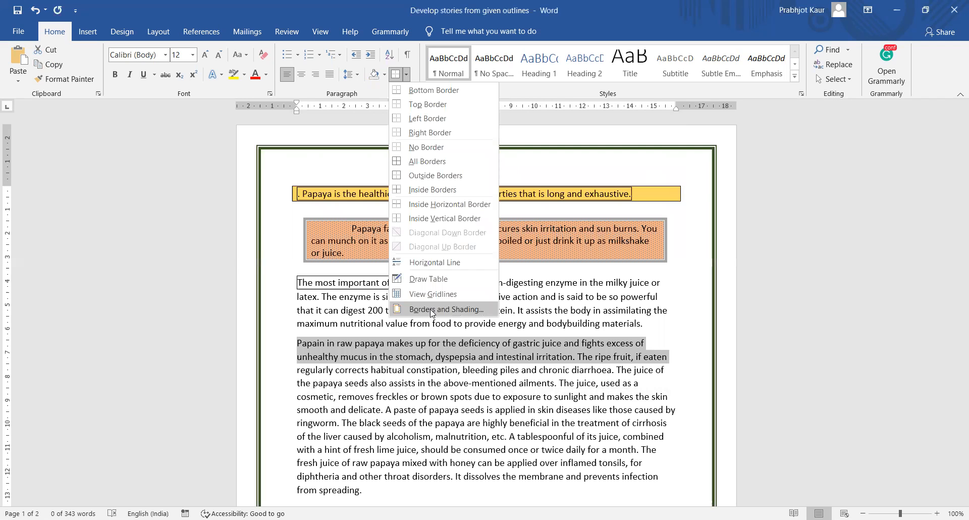
click(470, 309)
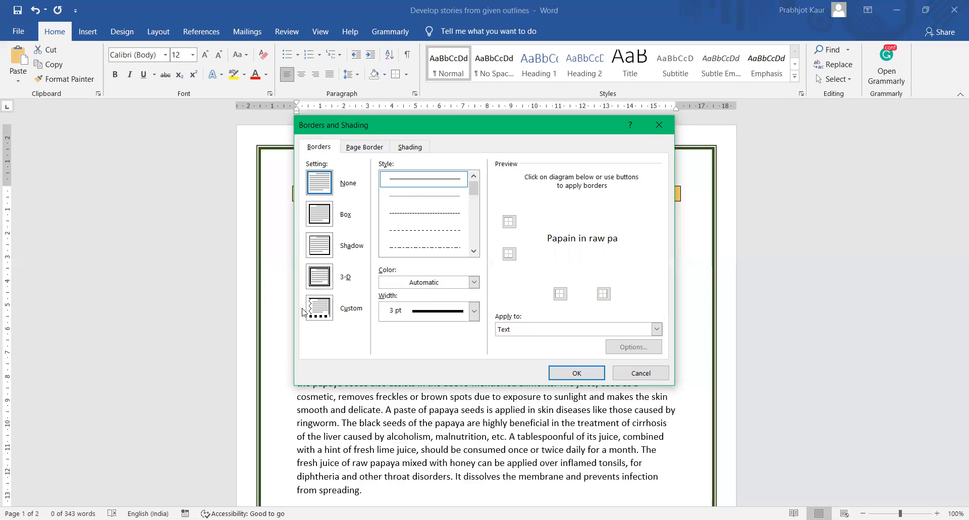
click(368, 149)
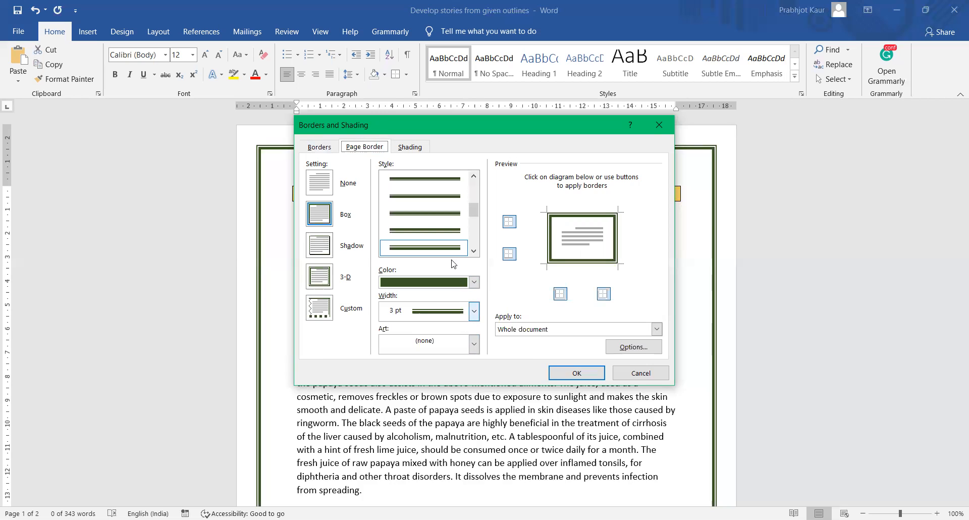
click(474, 345)
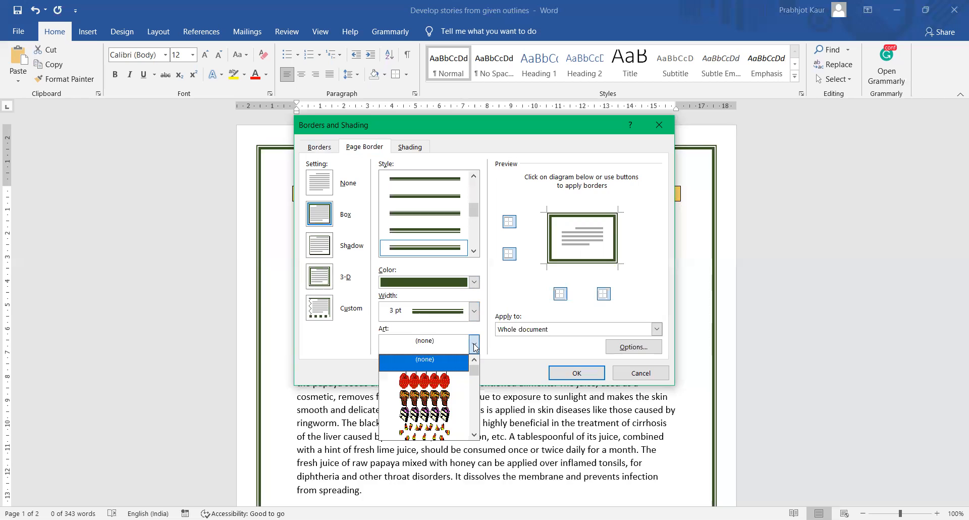
scroll(451, 414, down, 5)
scroll(451, 415, down, 3)
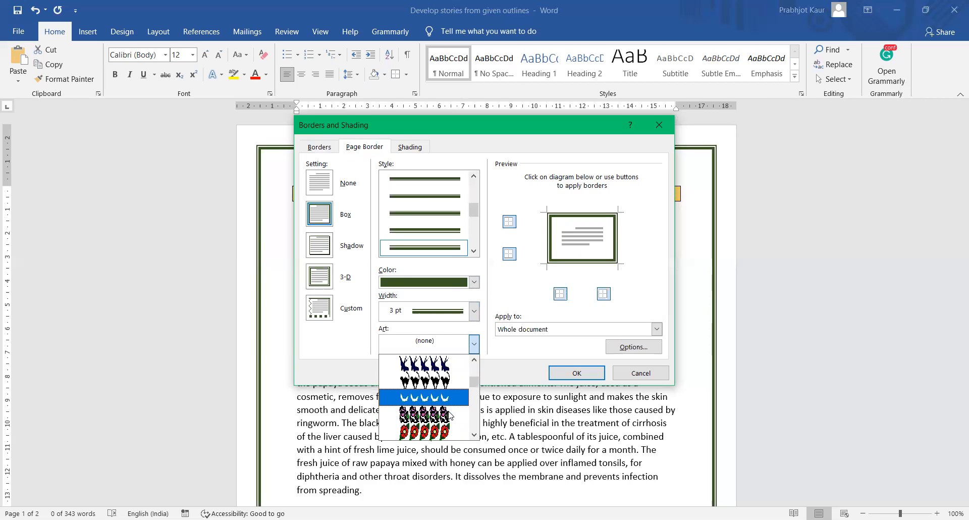
scroll(451, 415, down, 5)
scroll(450, 416, up, 5)
scroll(451, 394, up, 2)
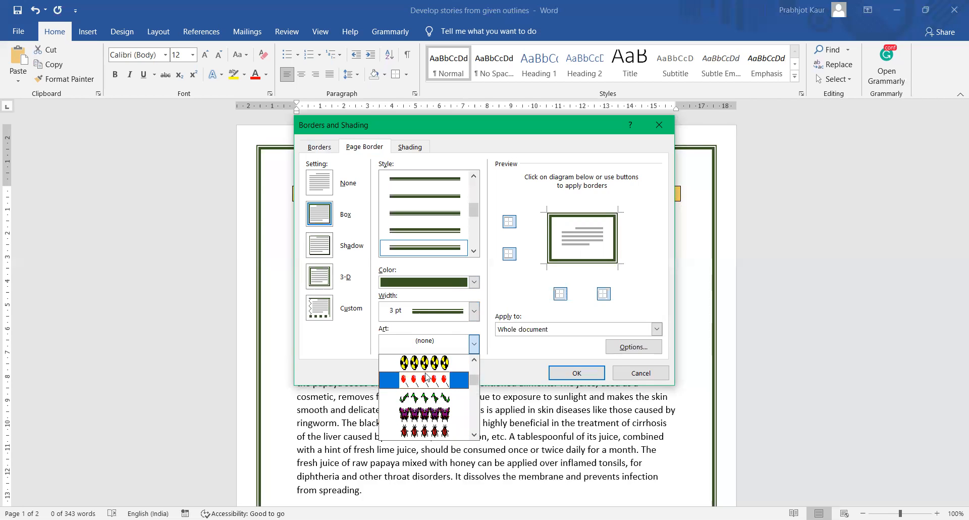
click(426, 379)
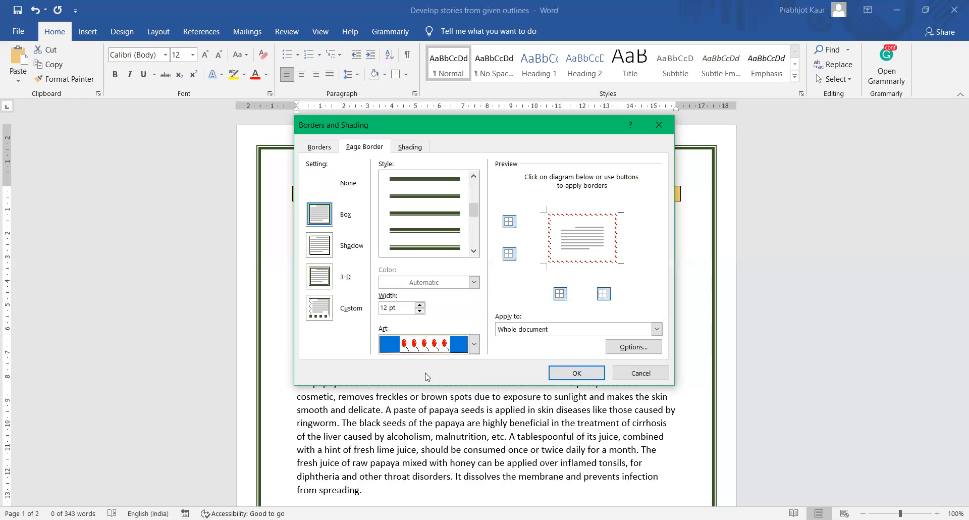
click(569, 379)
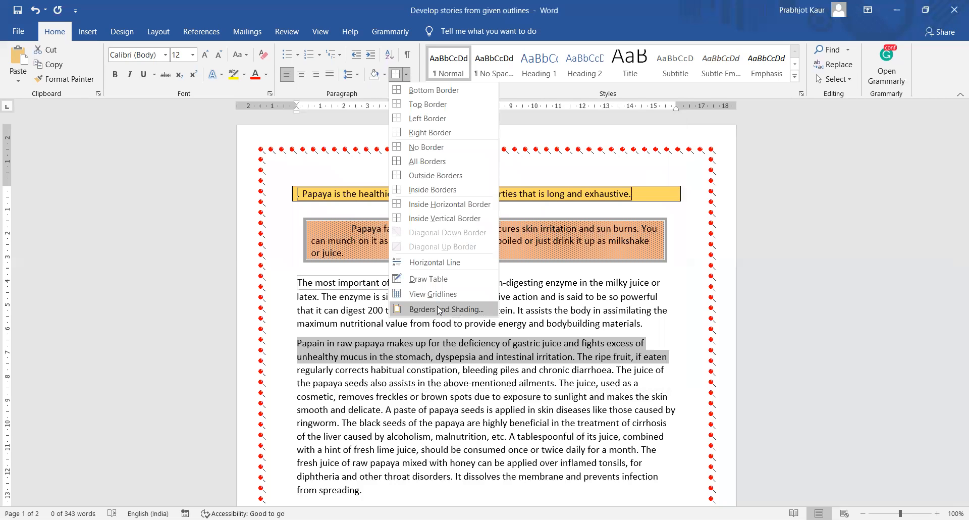
- Reopen the Page Border settings and confirm them, keeping the art border
click(437, 307)
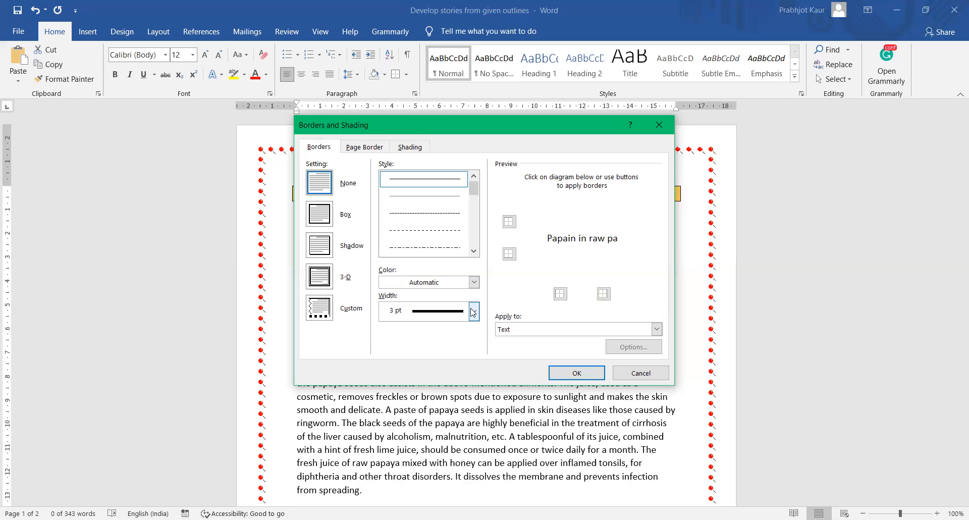
click(361, 148)
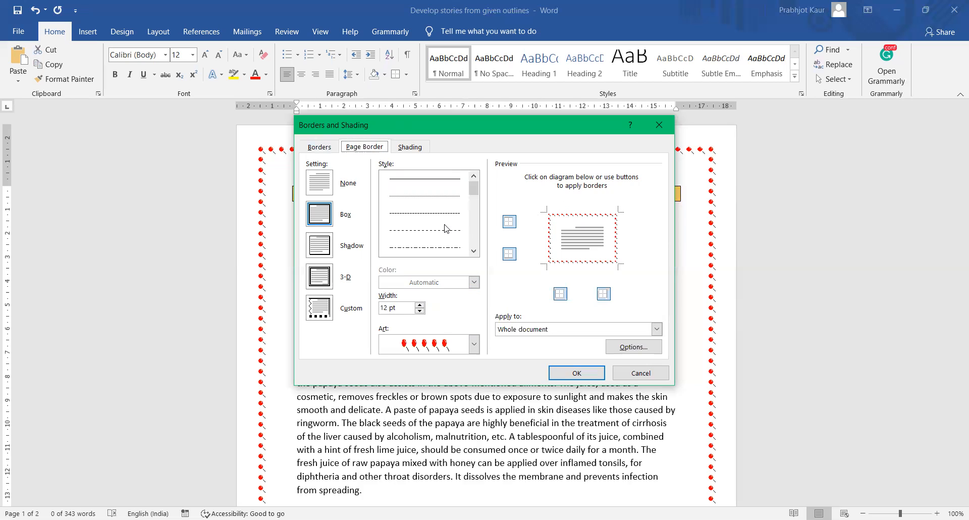
click(577, 374)
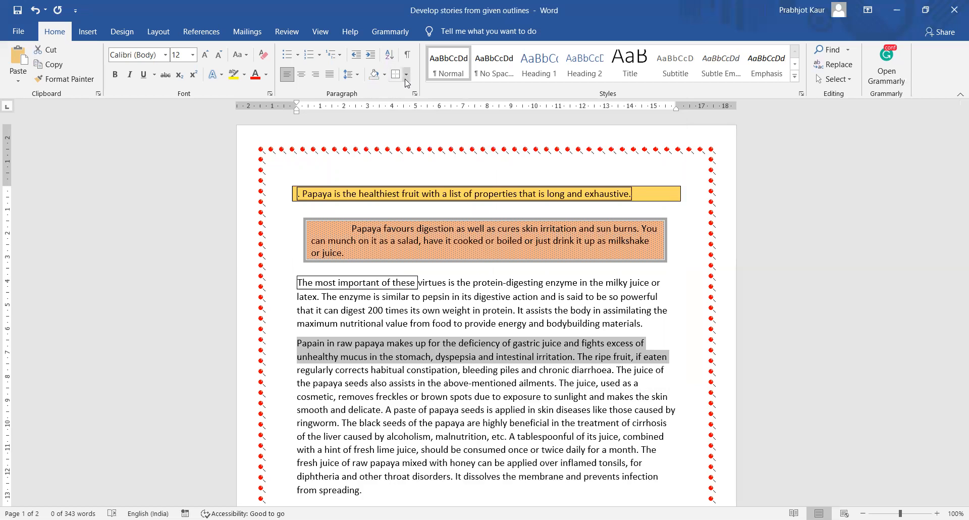
- Undo the page border, paragraph borders, shading, highlighting and indent changes with three Ctrl+Z presses
scroll(623, 328, down, 1)
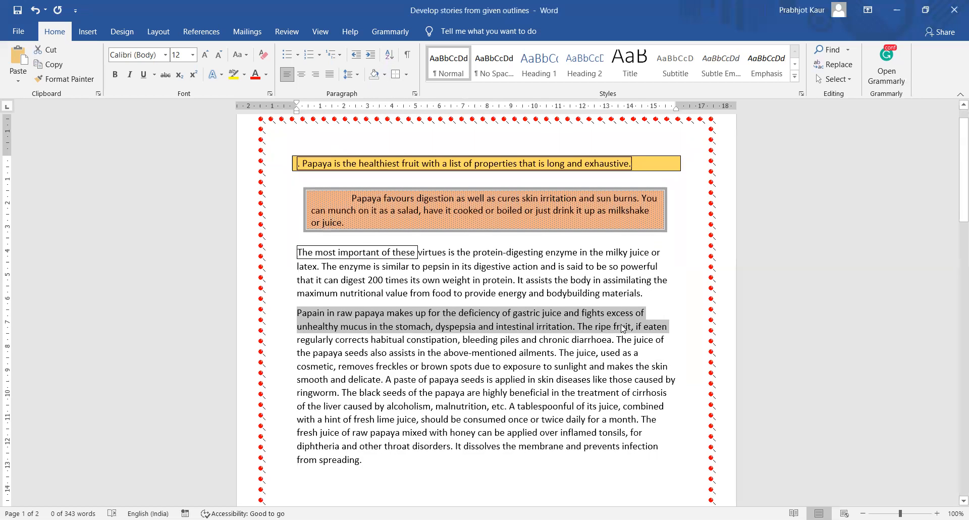
key(ctrl+z)
key(ctrl+z)
key(ctrl+z)
key(ctrl+z)
key(ctrl+z)
key(ctrl+z)
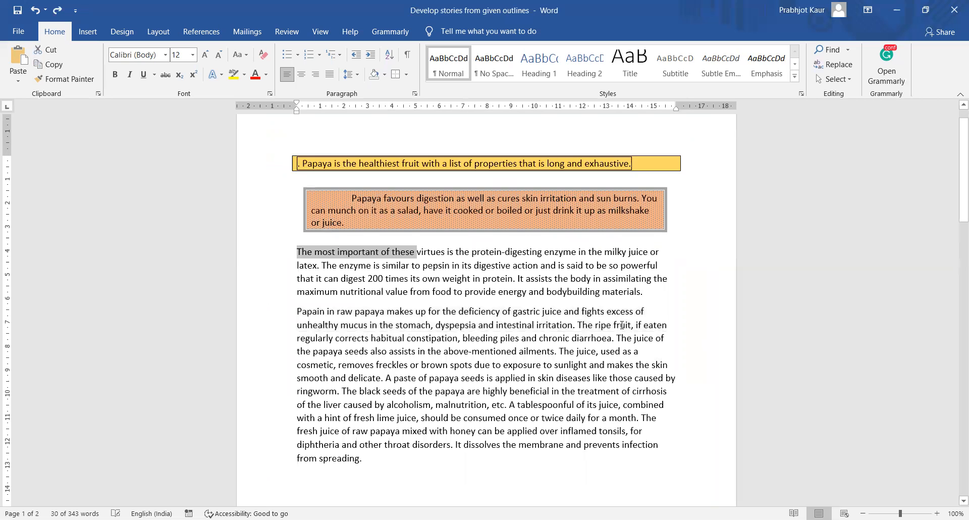
key(ctrl+z)
key(ctrl+z)
key(ctrl+z)
key(ctrl+z)
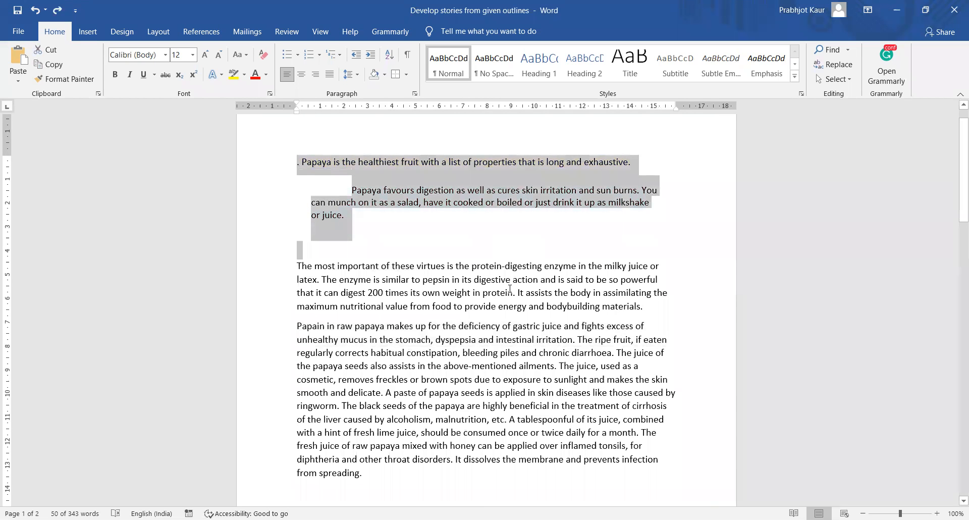
key(ctrl+z)
key(ctrl+z)
key(ctrl+z)
key(ctrl+z)
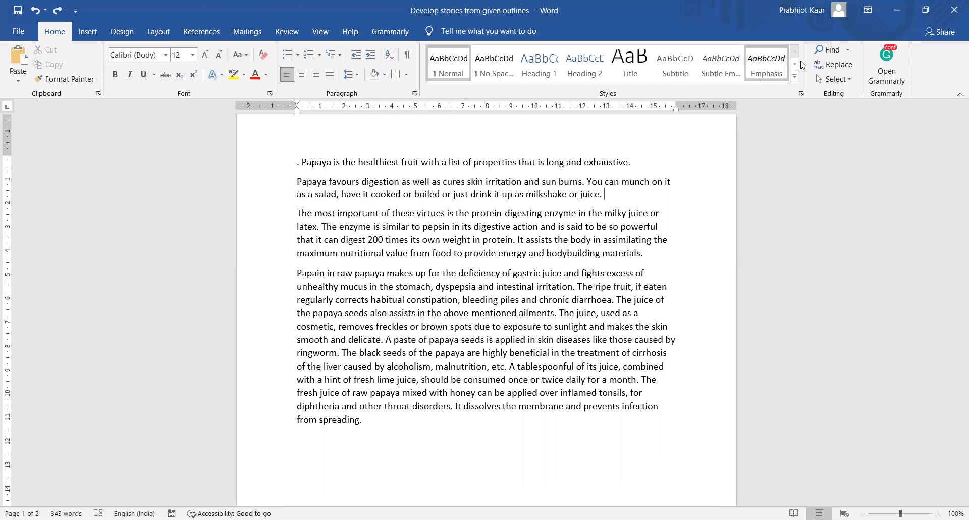
click(827, 50)
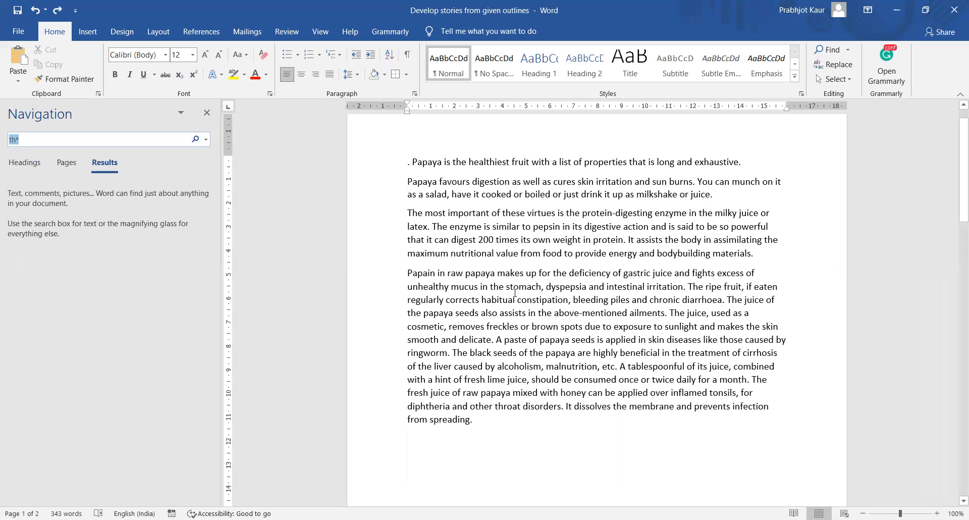
text(habit)
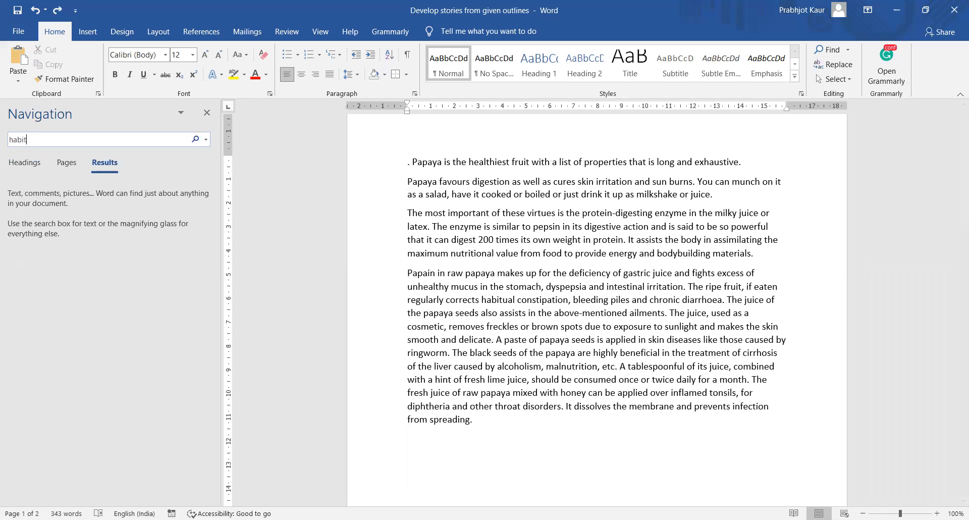
key(Return)
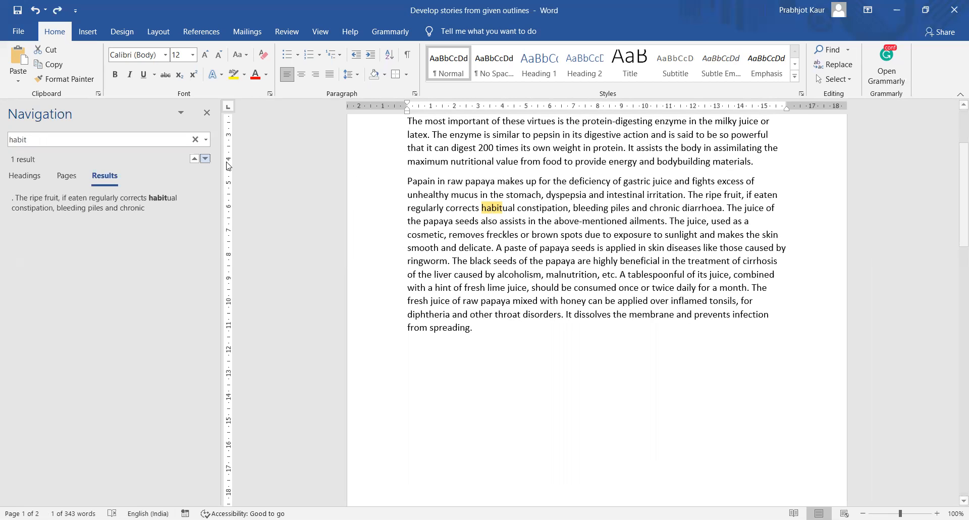
drag(43, 137, 8, 138)
click(8, 137)
text(the)
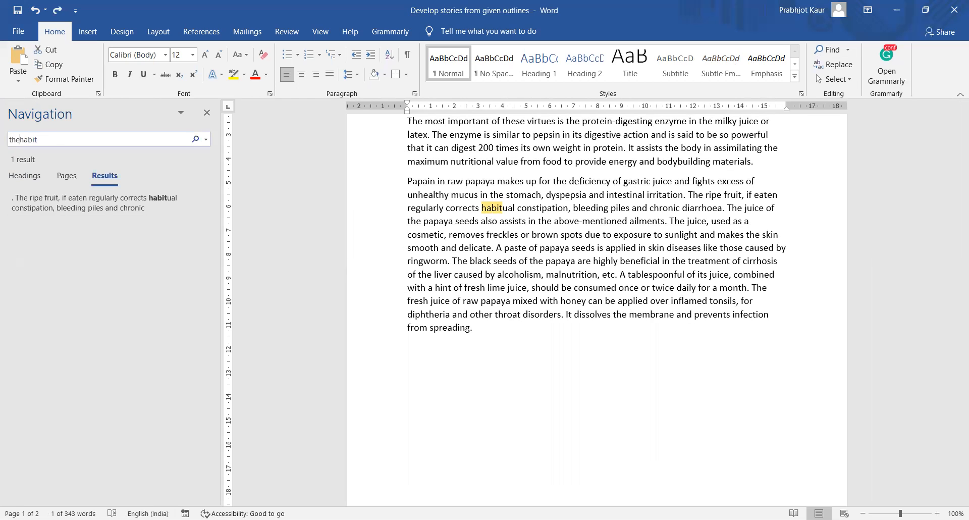
key(BackSpace)
key(Delete)
key(Delete)
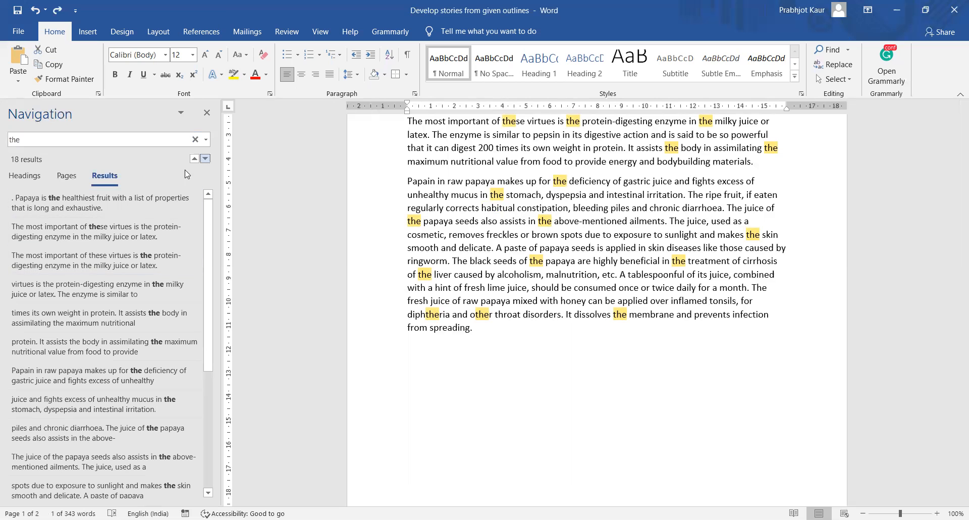
scroll(87, 435, down, 3)
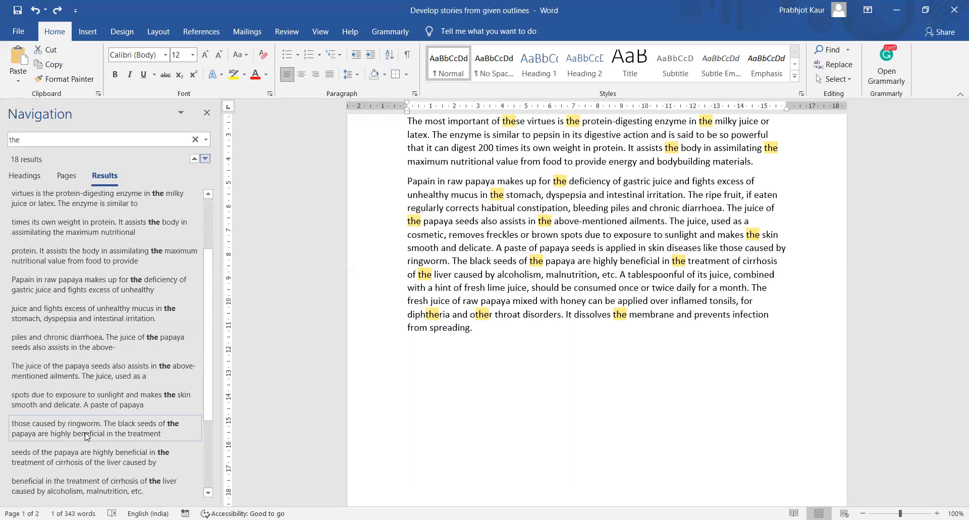
scroll(86, 436, down, 3)
scroll(86, 437, up, 6)
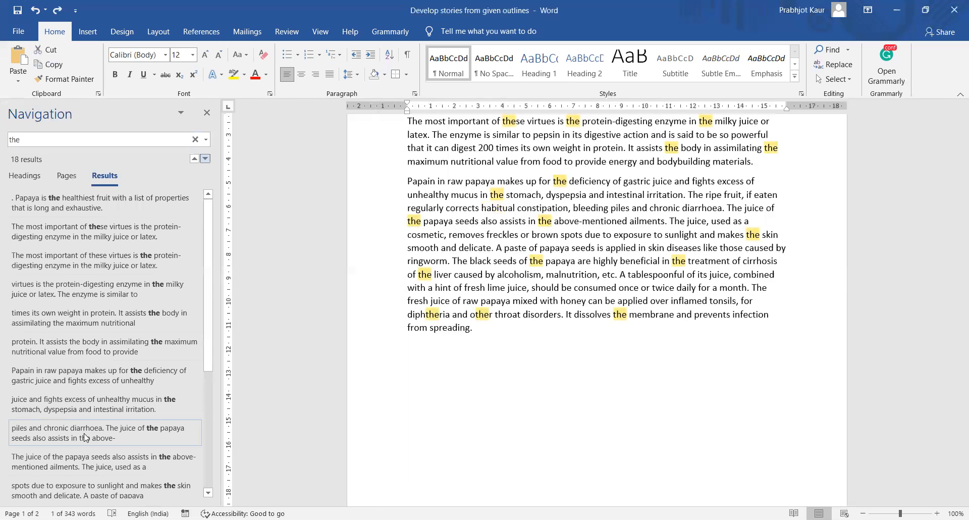
click(126, 208)
click(126, 260)
click(126, 287)
click(129, 318)
click(136, 346)
click(145, 412)
click(132, 376)
click(127, 348)
click(126, 317)
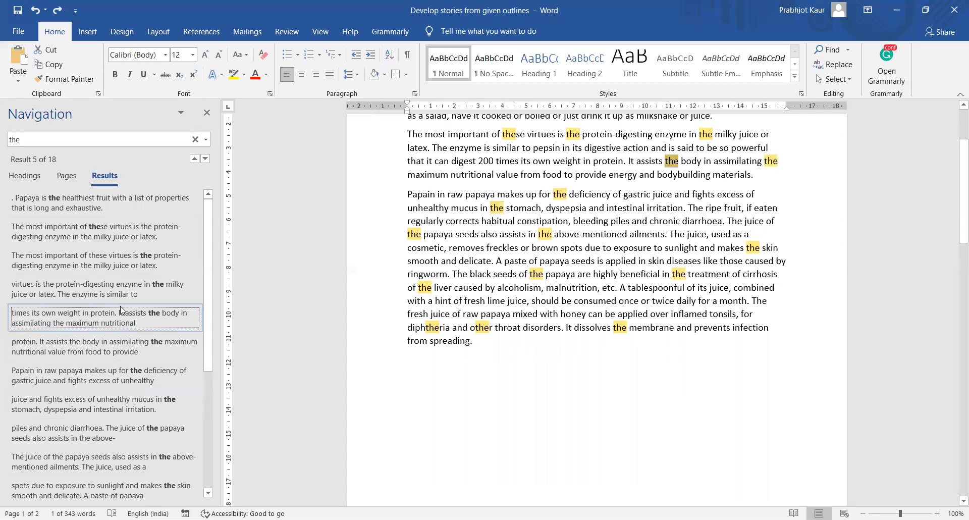
click(207, 111)
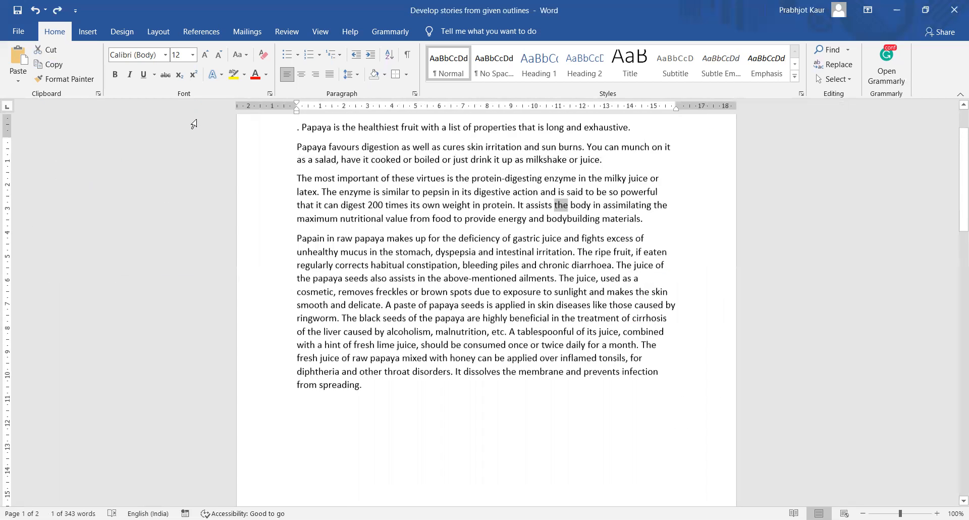
scroll(194, 123, up, 1)
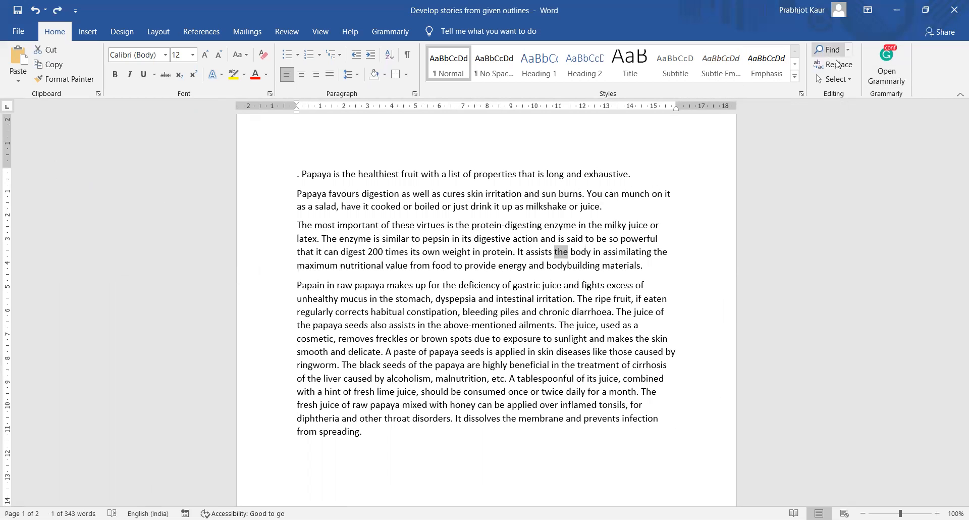
- Open Find and Replace in compact form and set Replace with to 'The'
click(839, 67)
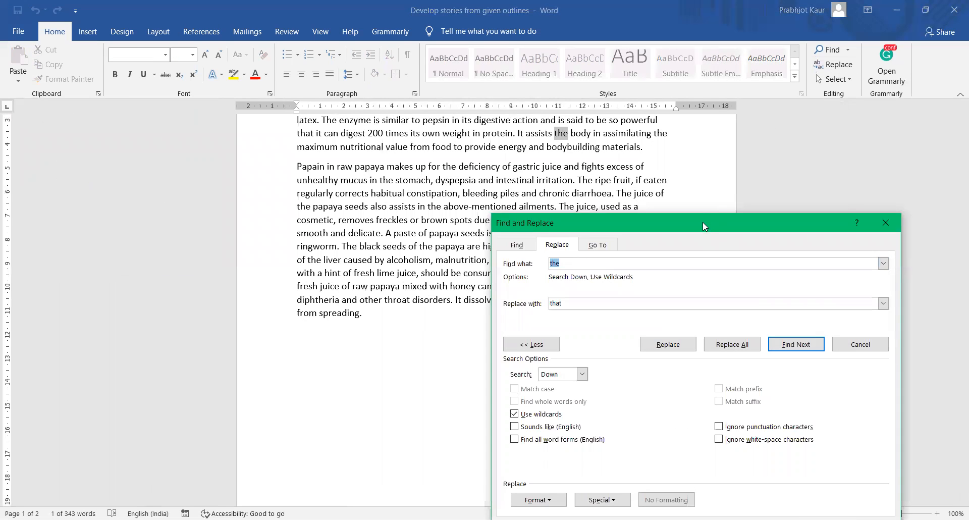
drag(703, 222, 744, 122)
click(581, 247)
double_click(611, 203)
text(The)
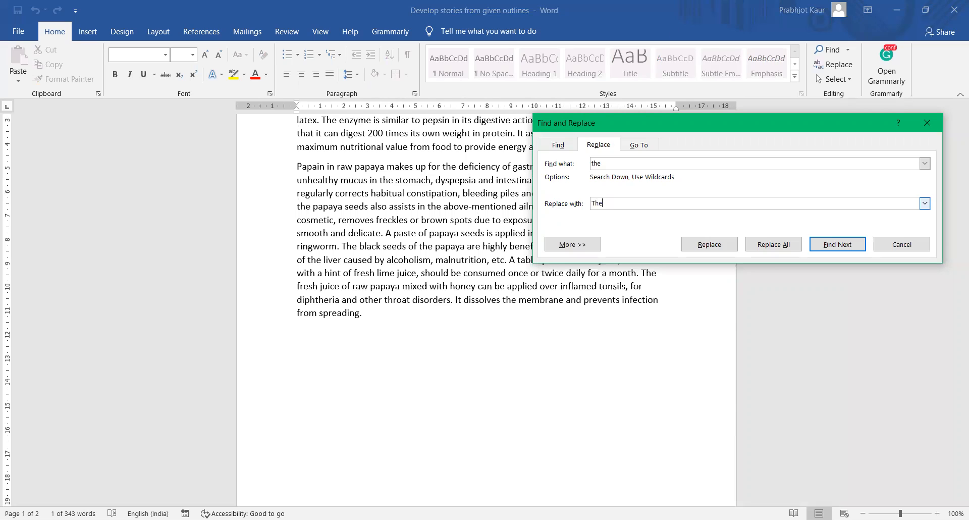
- Find the next two occurrences of 'the', moving the dialog clear of the text
click(846, 248)
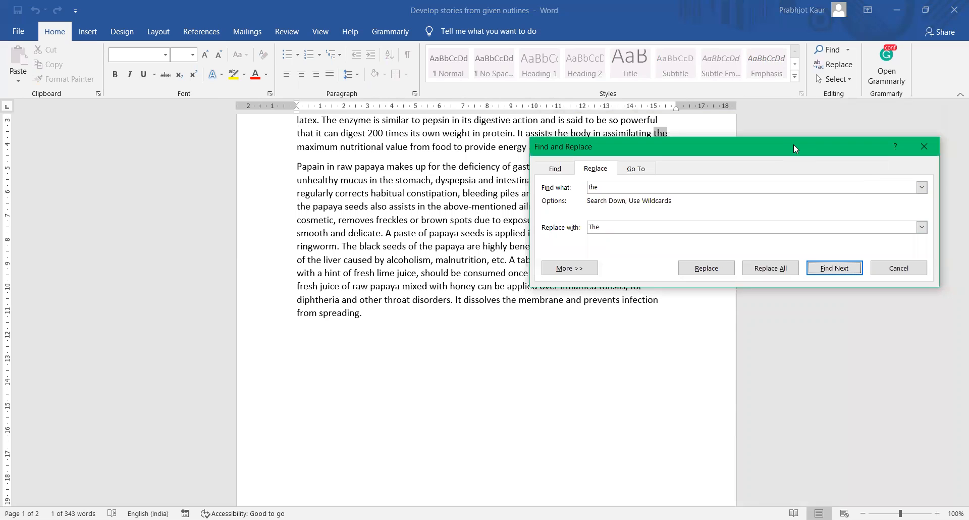
drag(794, 144, 525, 342)
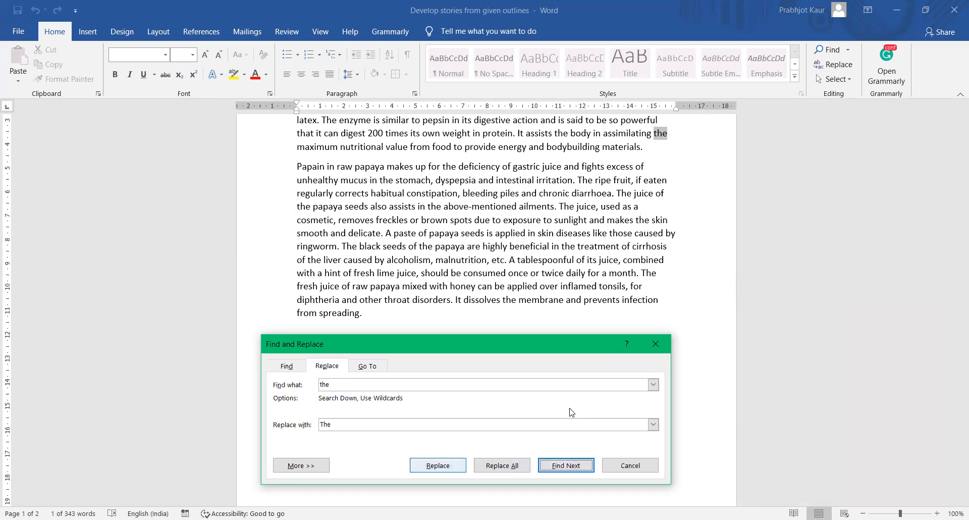
key(Return)
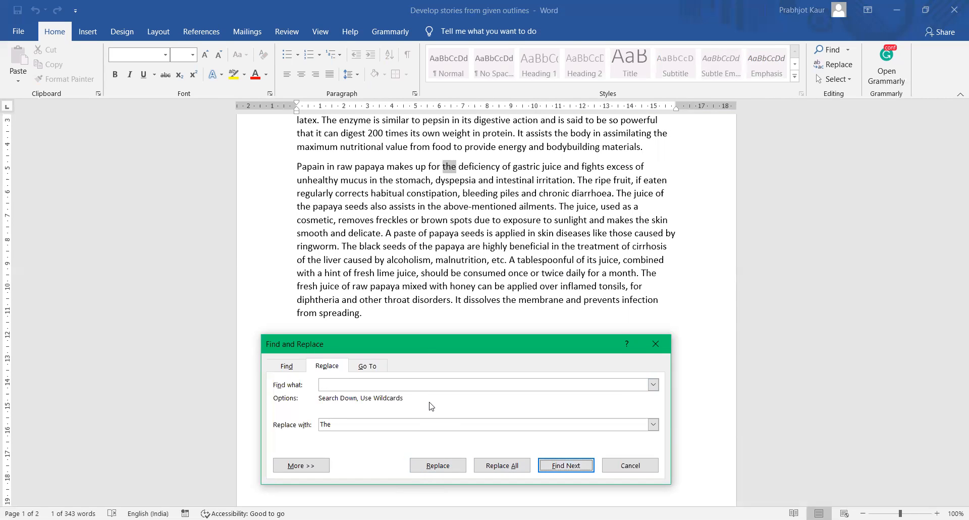
- Replace every 'the' with 'The' throughout the essay (17 replacements) and close the dialog
click(444, 477)
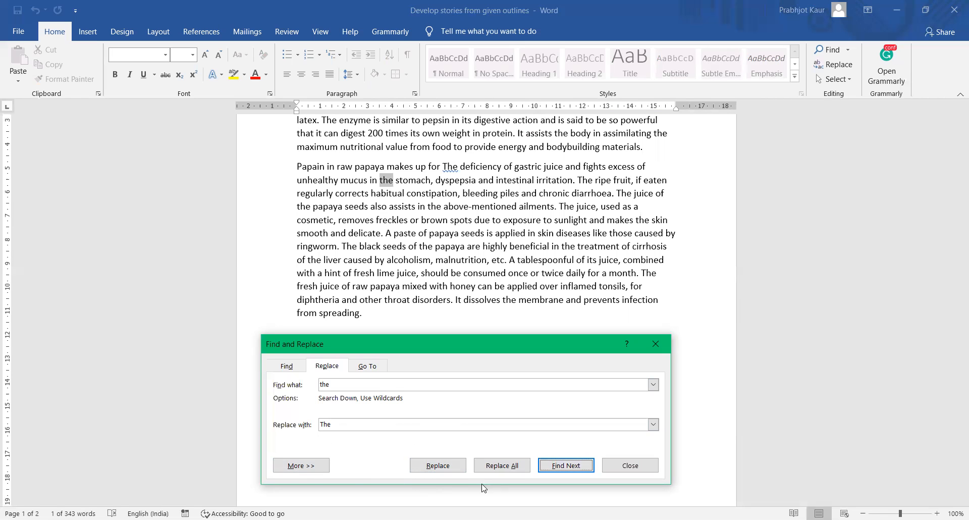
key(alt+a)
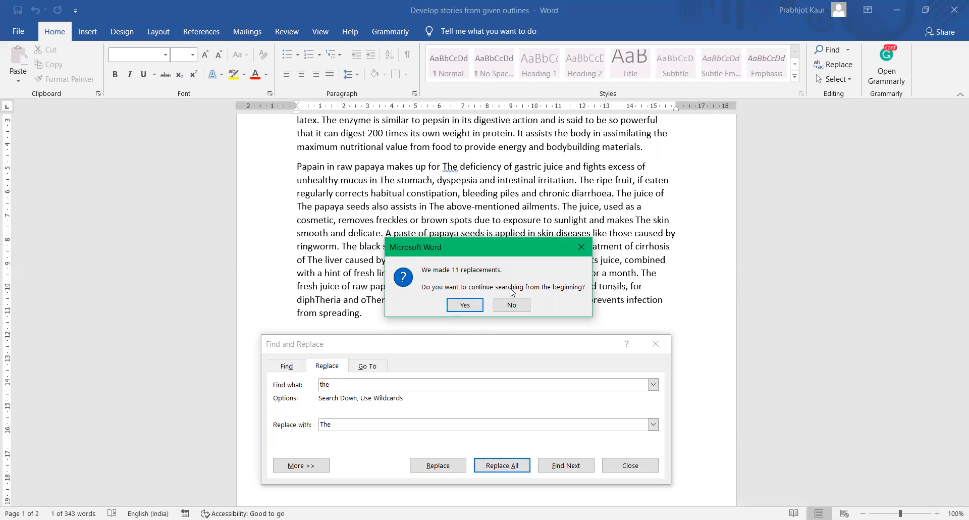
click(458, 308)
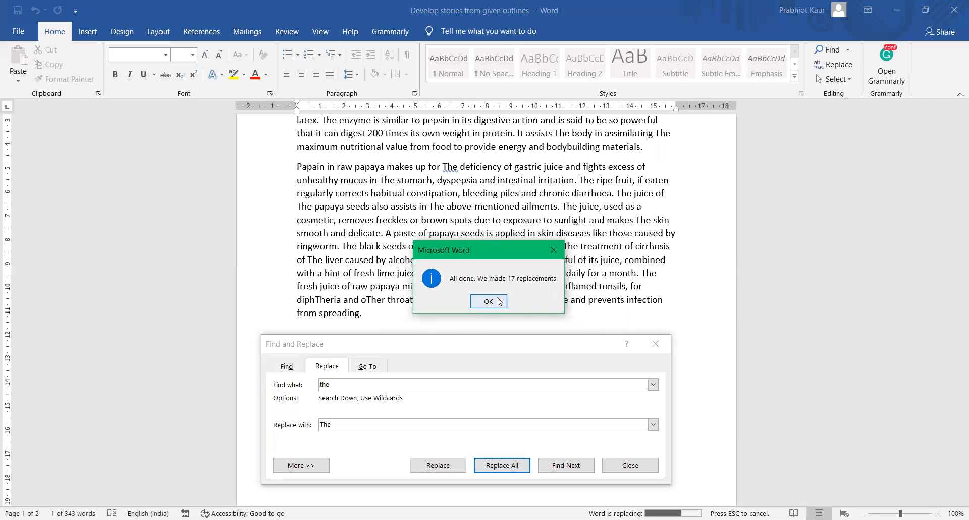
click(488, 302)
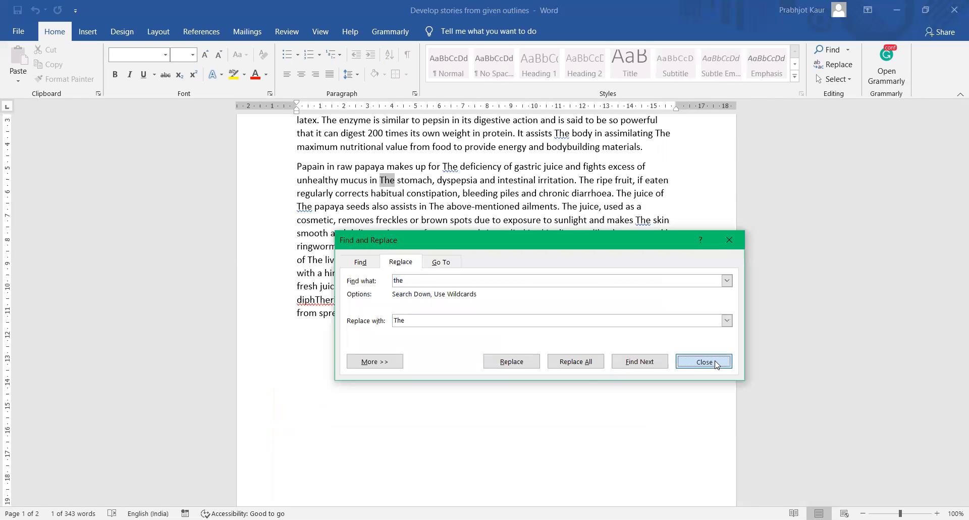
click(717, 364)
- Undo the capitalisation and the split before the Papain sentence, then scroll back up
key(ctrl+z)
key(ctrl+z)
key(ctrl+z)
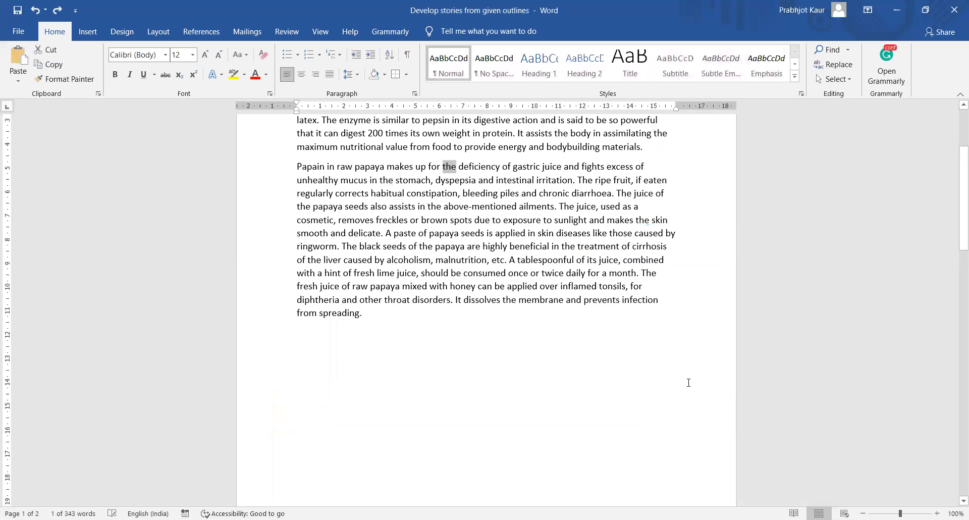
key(ctrl+z)
key(ctrl+z)
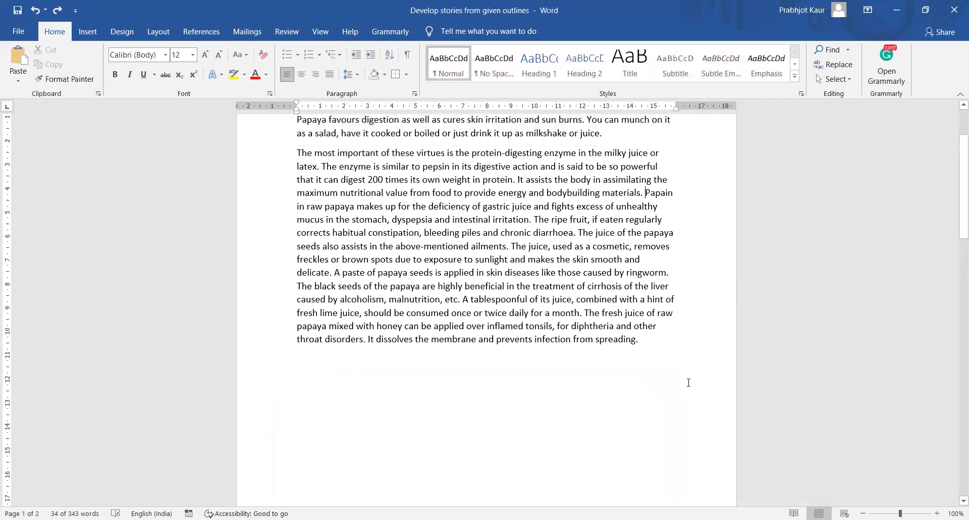
scroll(438, 291, up, 3)
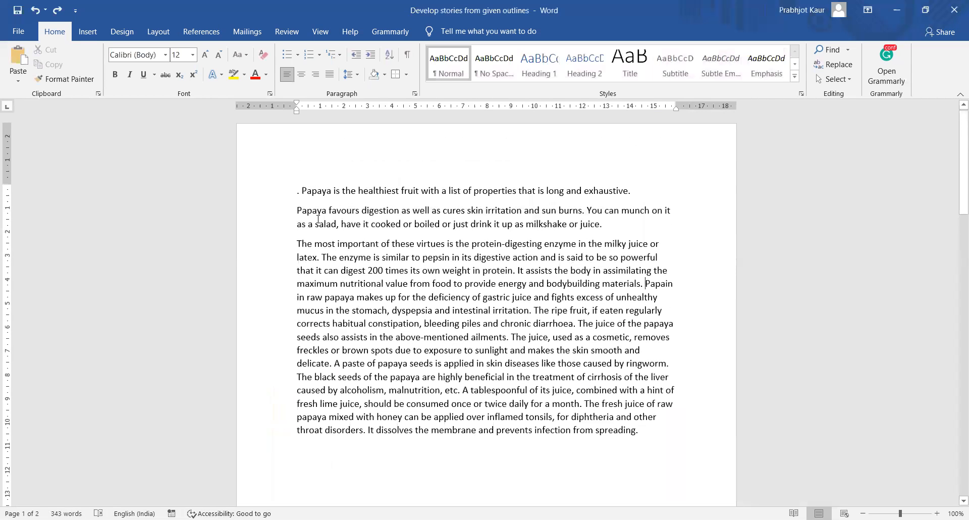
- Reopen Find and Replace with extended options, trying Match case and Find whole words only, ending on Use wildcards
click(833, 64)
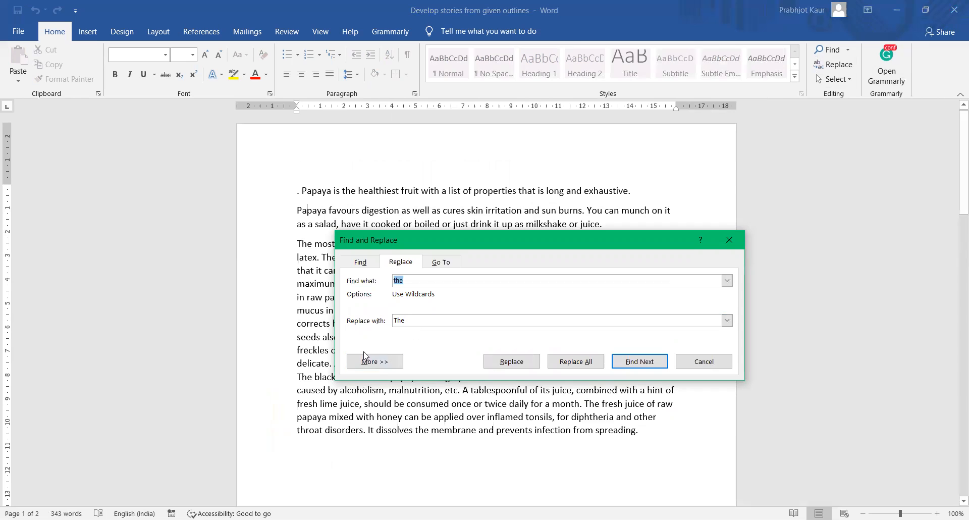
click(374, 363)
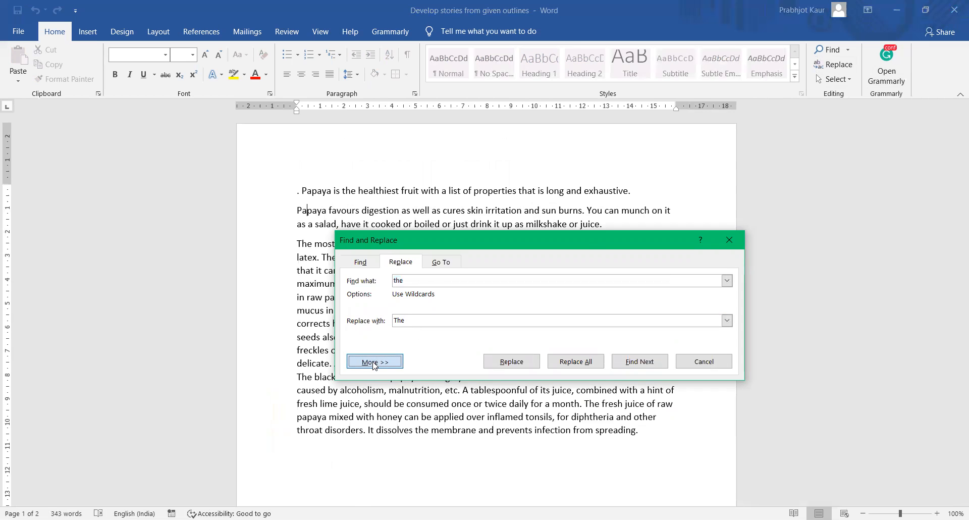
drag(587, 239, 721, 118)
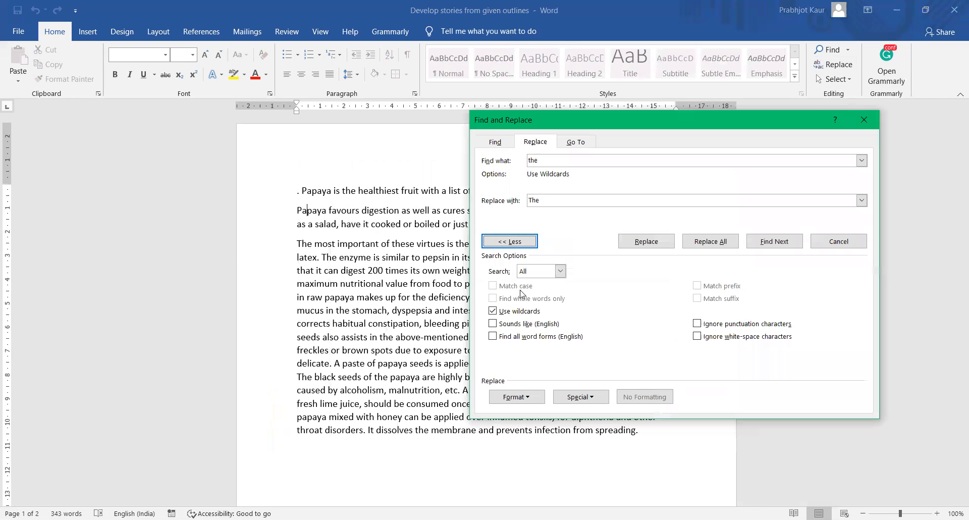
click(492, 311)
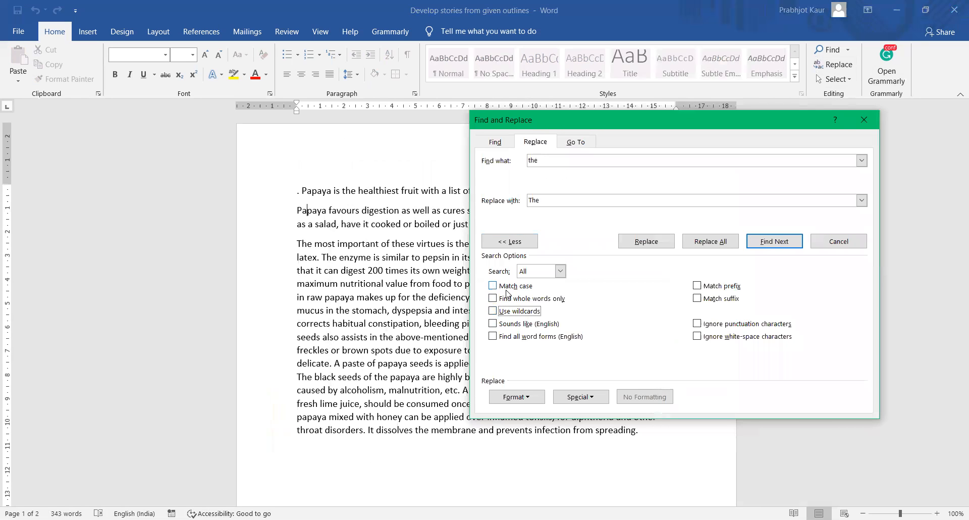
click(493, 286)
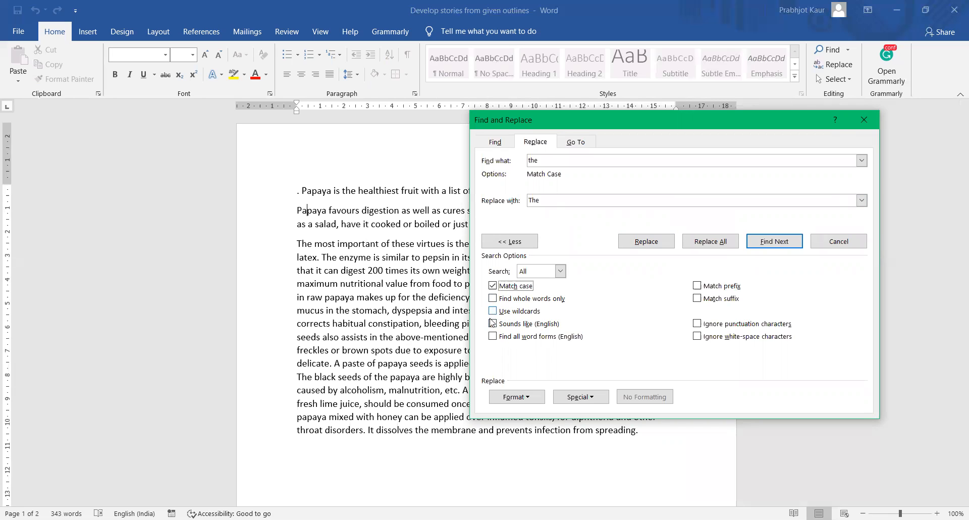
click(493, 298)
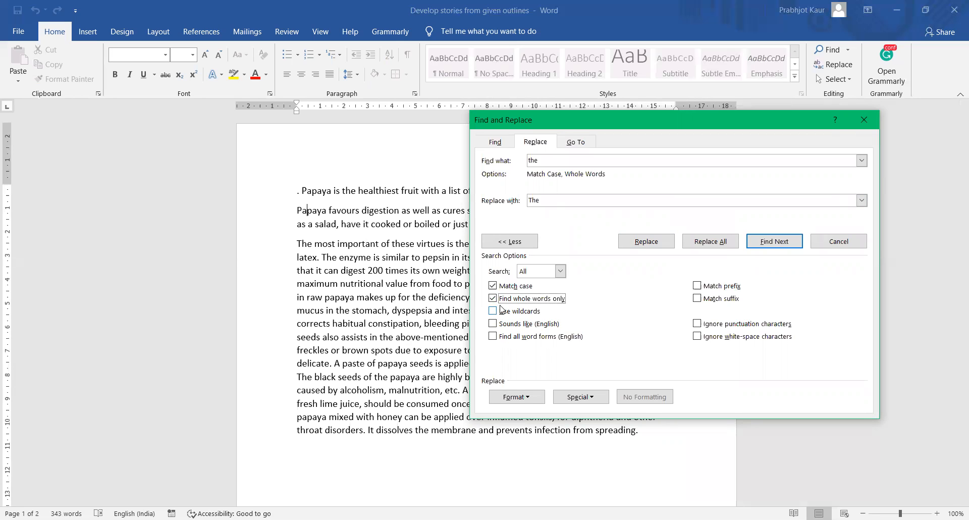
click(497, 312)
click(547, 162)
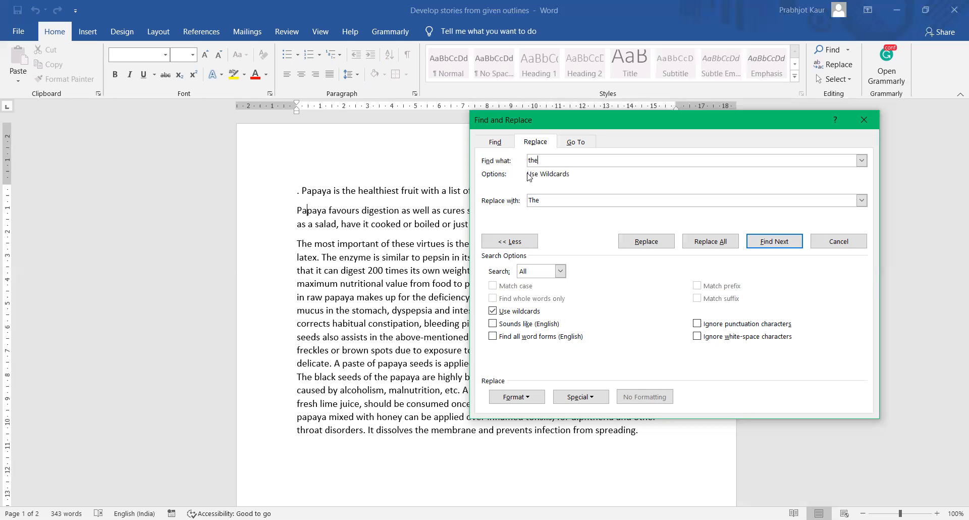
- Change the search to the wildcard pattern 't*', find two matches, and close the dialog
key(BackSpace)
key(BackSpace)
text(*)
click(775, 242)
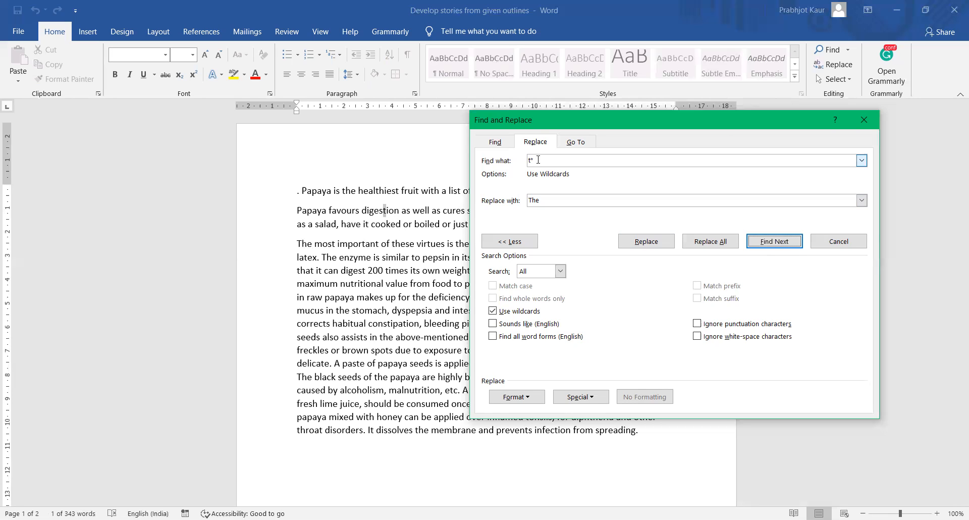
click(775, 241)
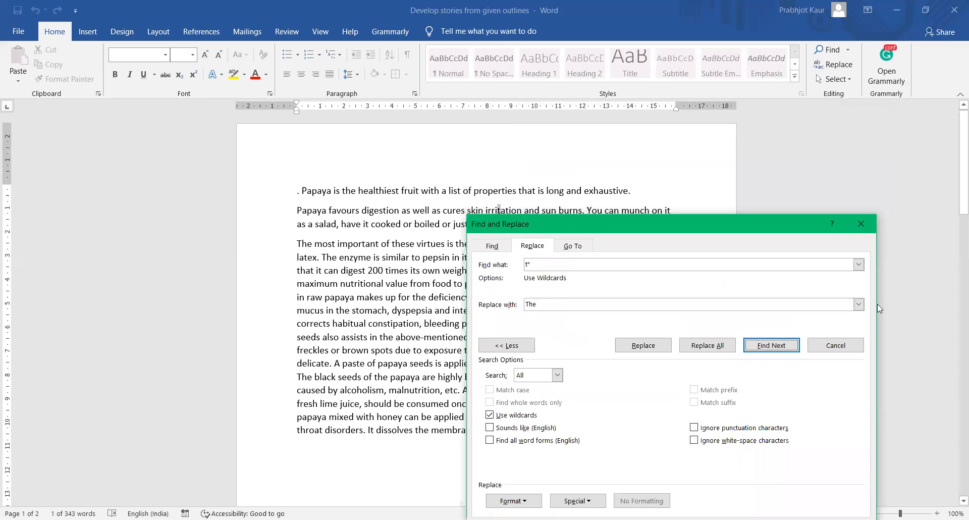
click(855, 348)
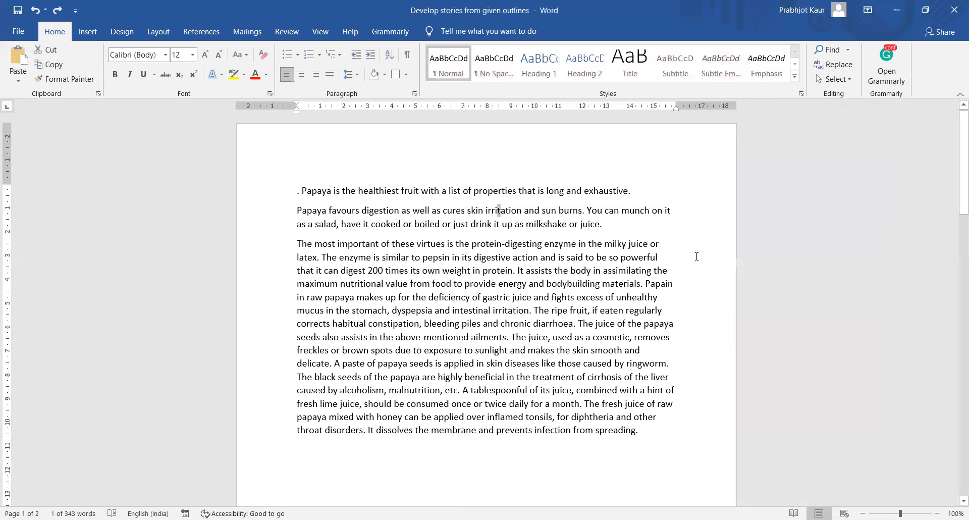
- Add an empty paragraph after the essay's final sentence
click(679, 248)
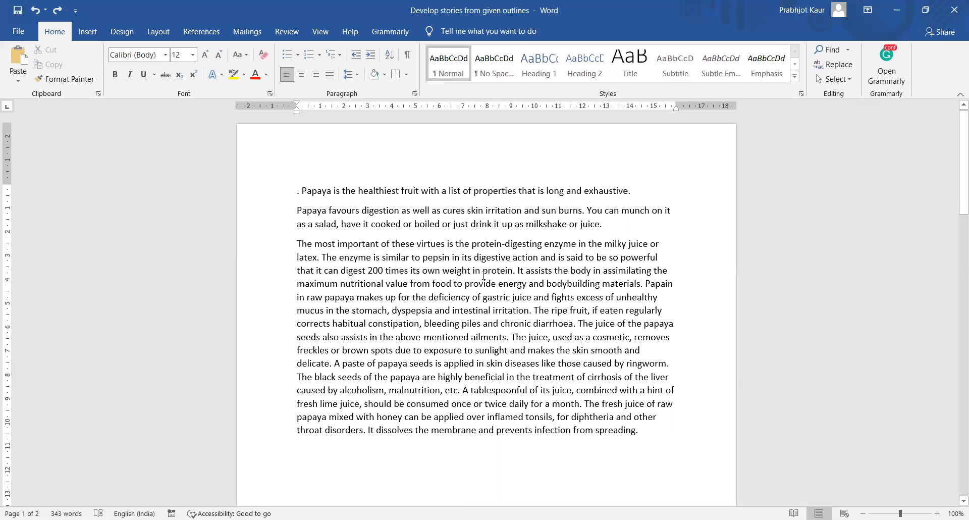
scroll(676, 393, down, 3)
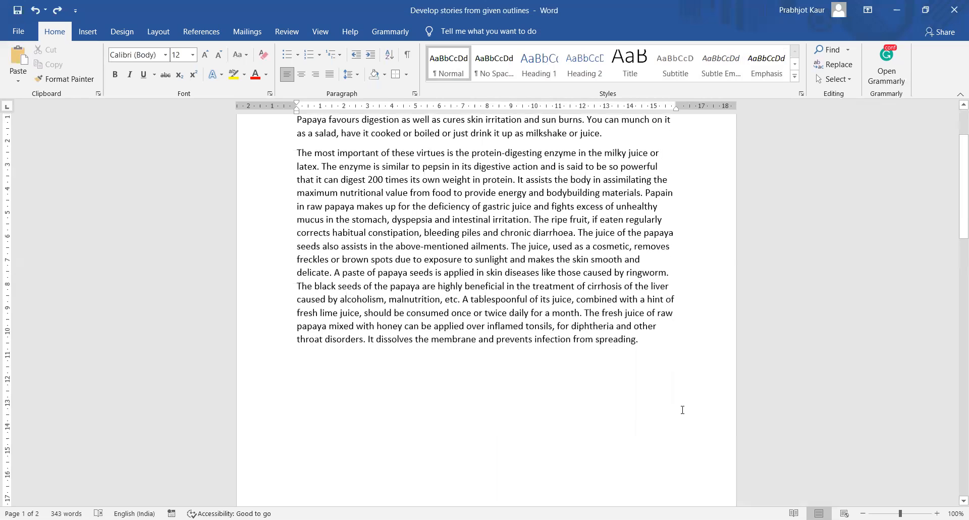
click(664, 350)
key(Return)
- Bring up the Table insertion choices on the Insert tab
click(86, 33)
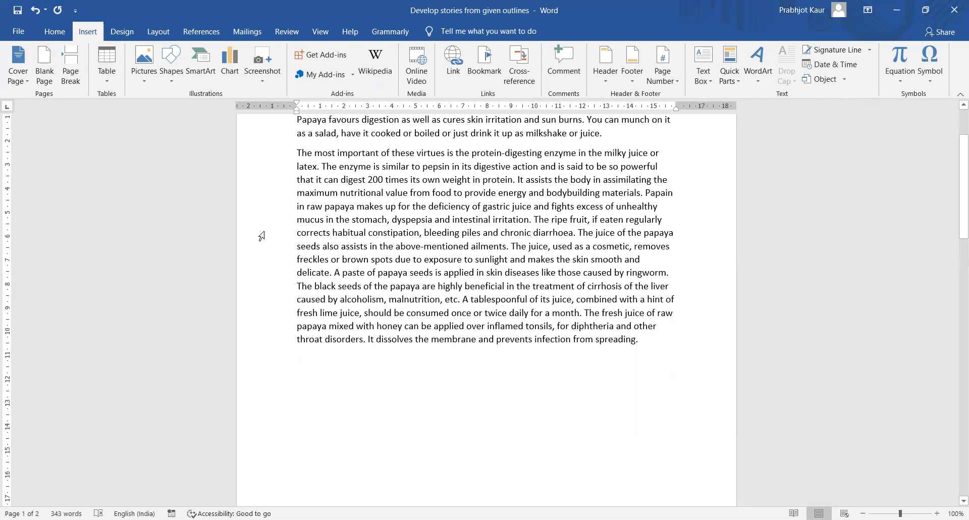
scroll(262, 230, down, 1)
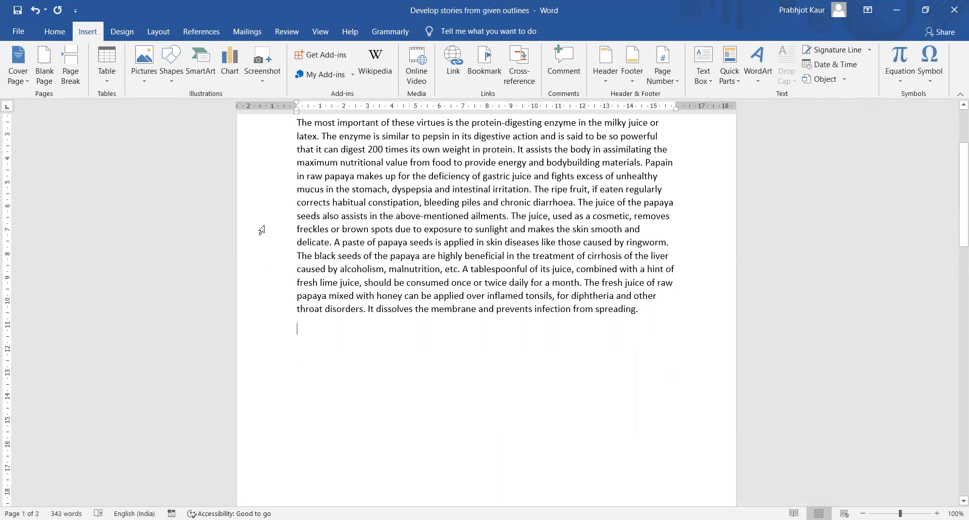
click(112, 78)
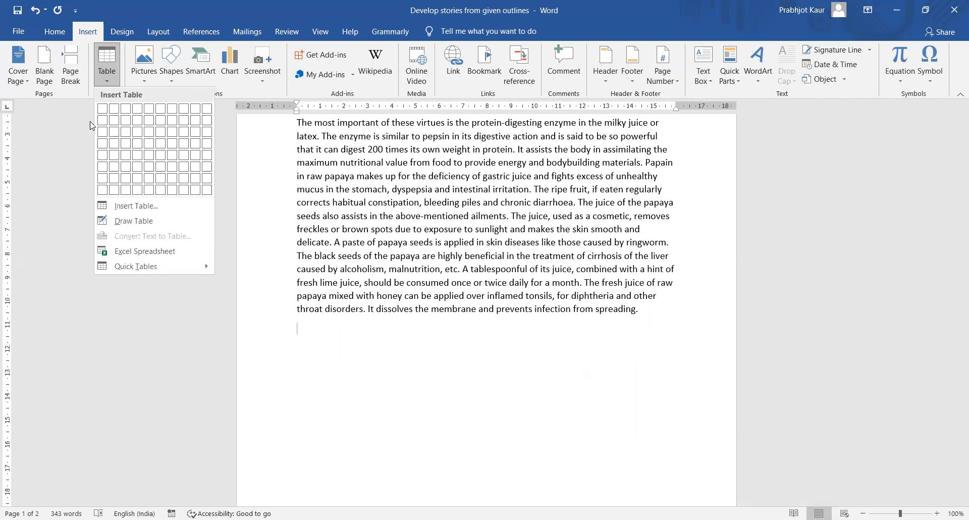
click(103, 221)
mouse_move(335, 352)
mouse_down()
mouse_move(552, 386)
mouse_move(557, 403)
mouse_up()
drag(439, 345, 446, 398)
drag(348, 365, 556, 370)
mouse_move(336, 380)
mouse_down()
mouse_move(504, 380)
mouse_move(483, 384)
mouse_up()
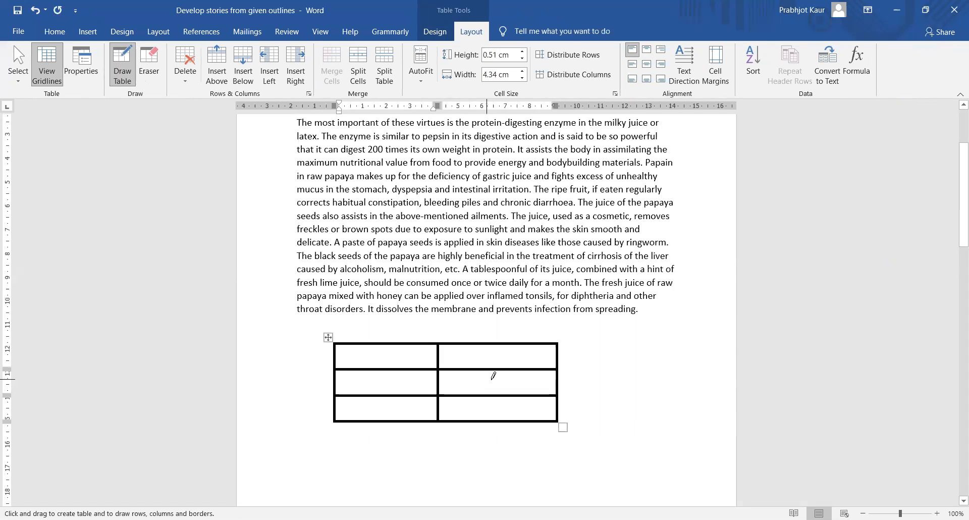
key(ctrl+z)
key(ctrl+z)
key(ctrl+z)
key(ctrl+z)
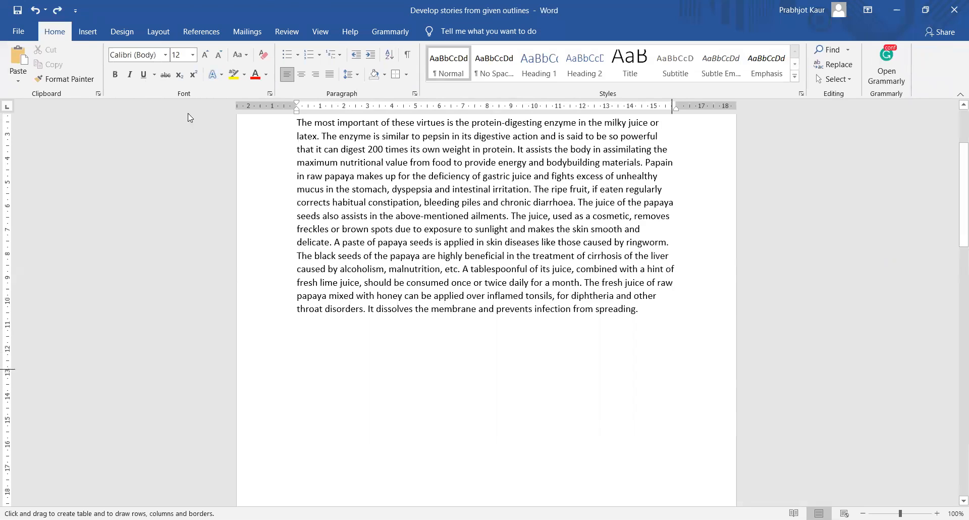
click(95, 29)
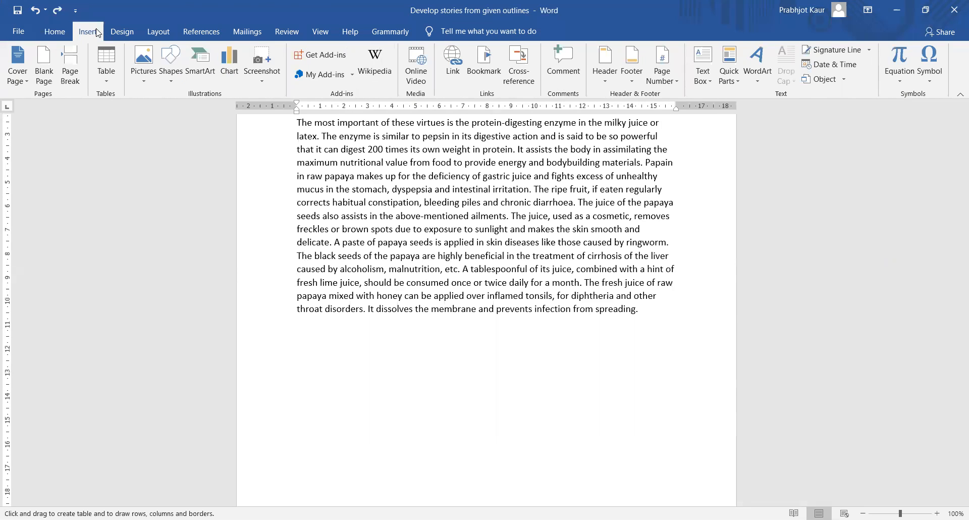
click(105, 87)
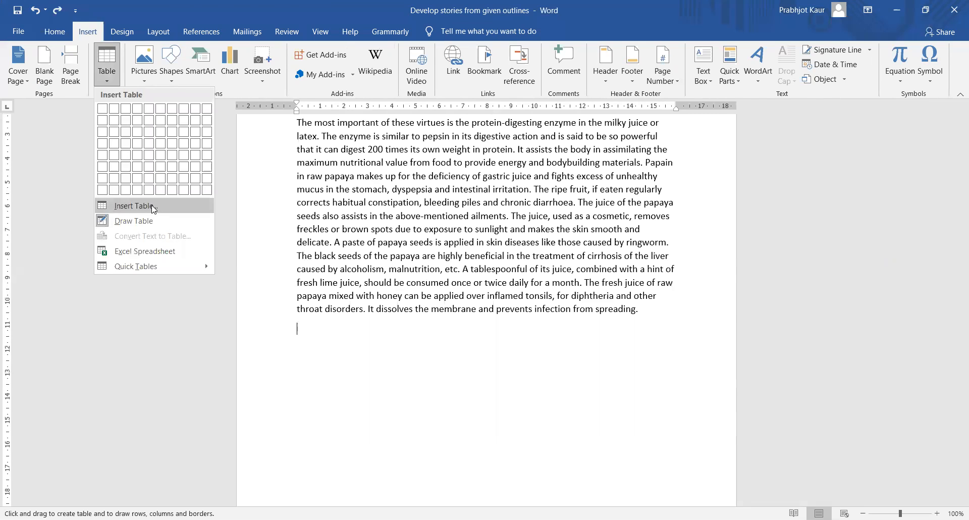
click(134, 206)
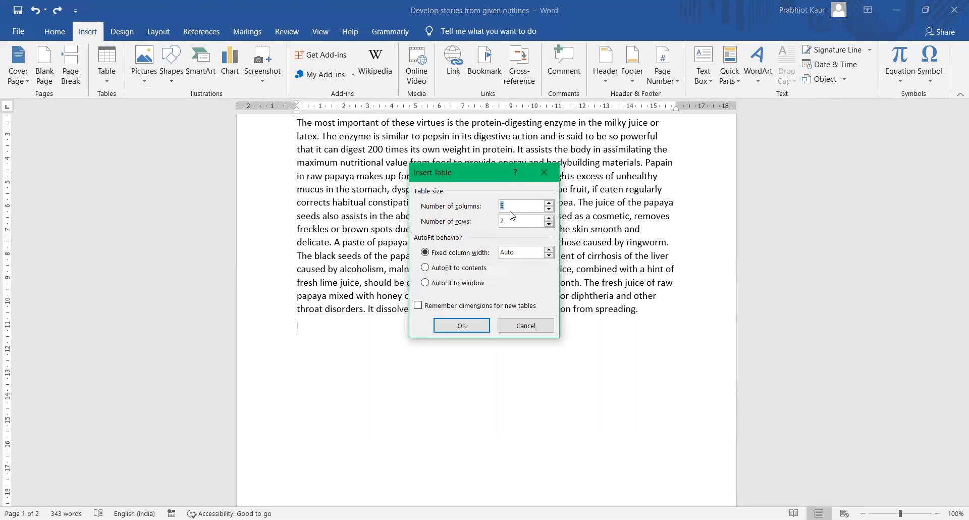
click(549, 218)
click(549, 256)
click(549, 250)
click(549, 249)
click(463, 326)
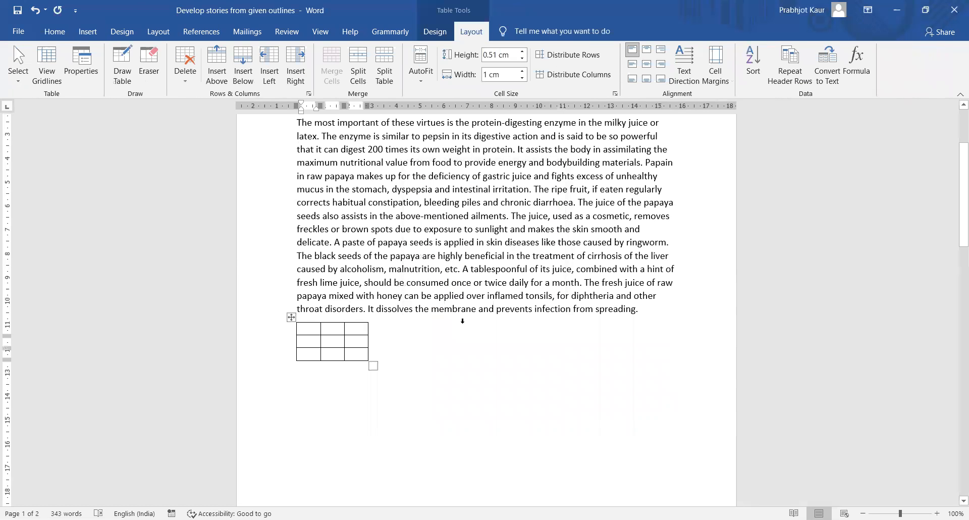
key(ctrl+z)
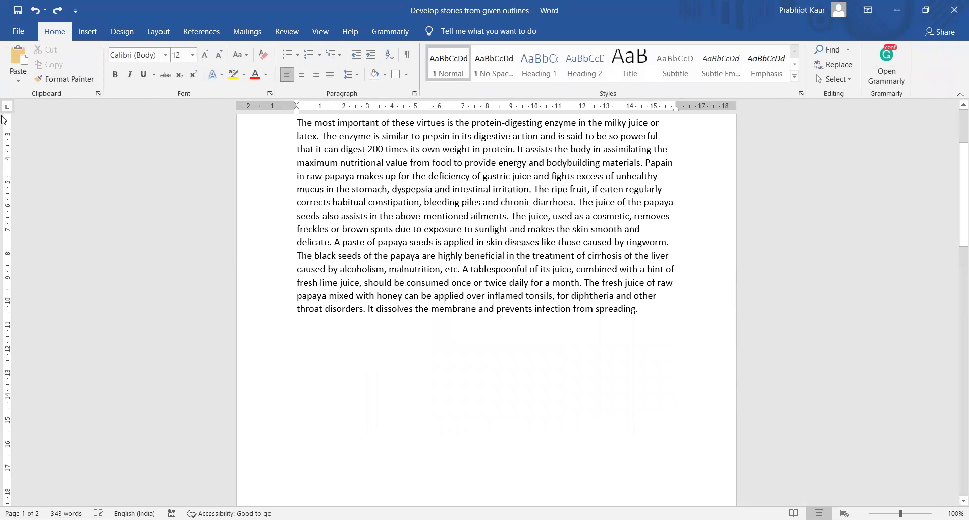
click(88, 30)
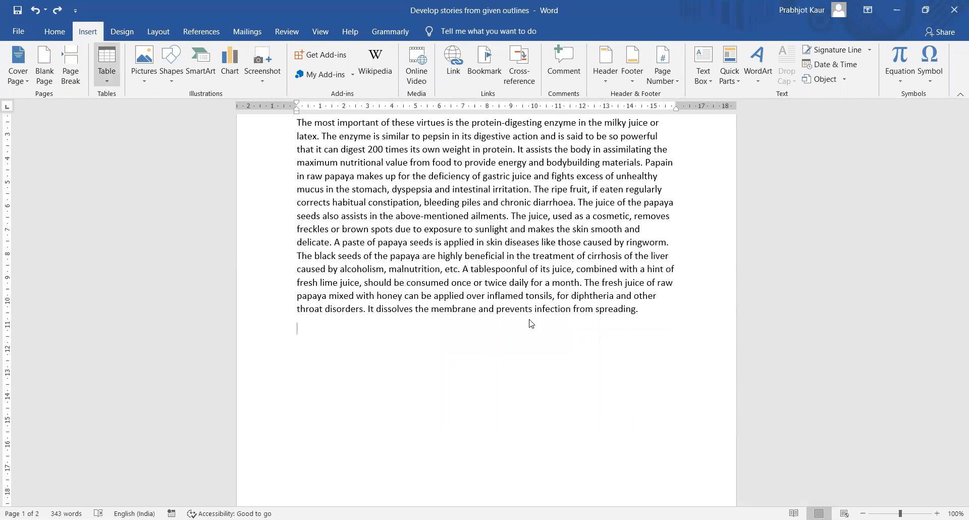
click(435, 269)
click(440, 287)
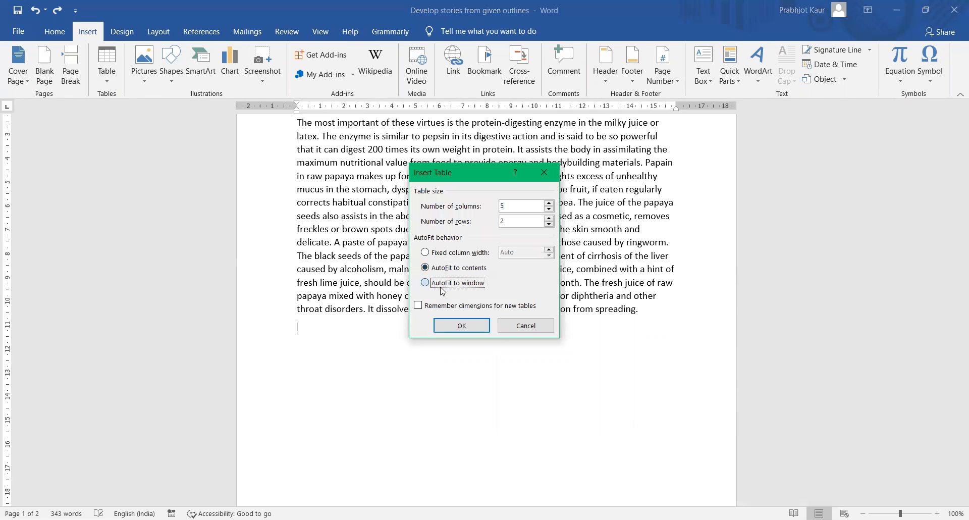
click(460, 328)
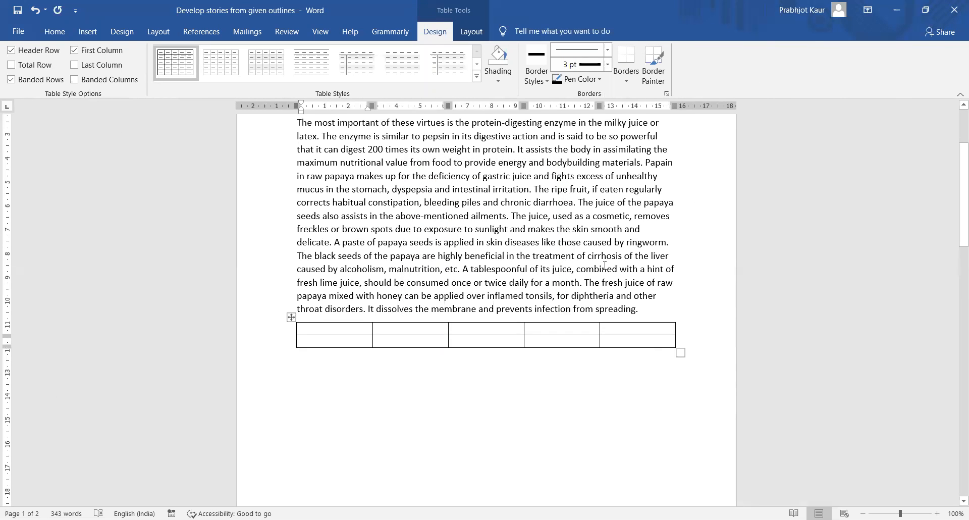
key(ctrl+z)
click(86, 32)
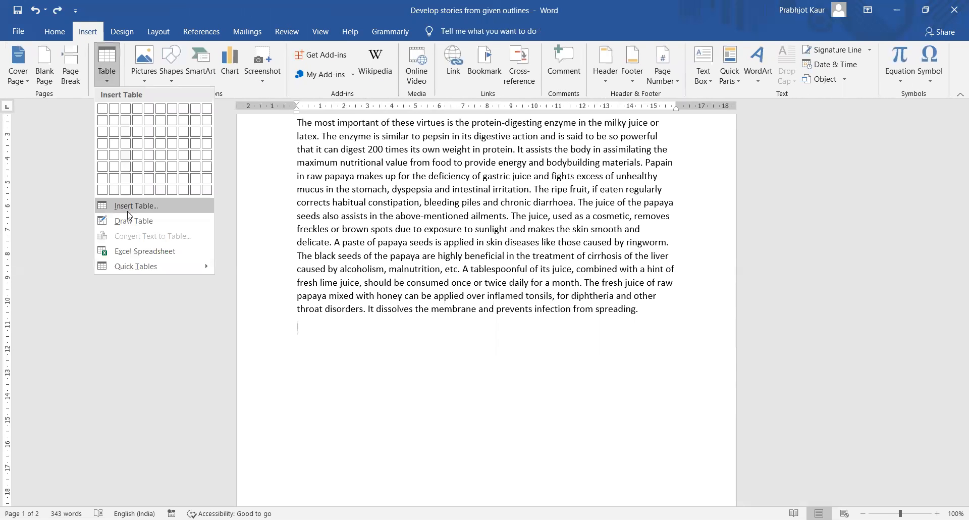
click(129, 211)
click(549, 218)
click(465, 333)
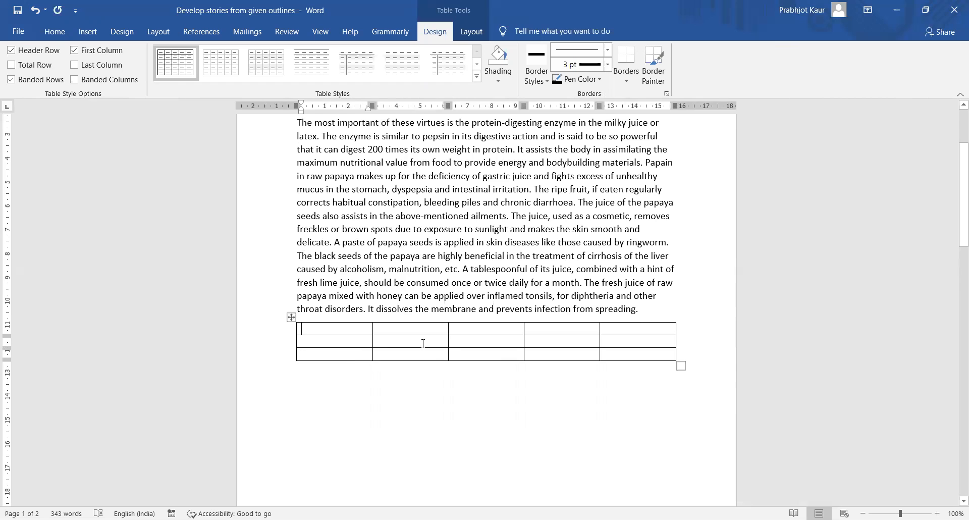
key(ctrl+z)
- Insert a 5-column, 2-row table below the essay
click(87, 32)
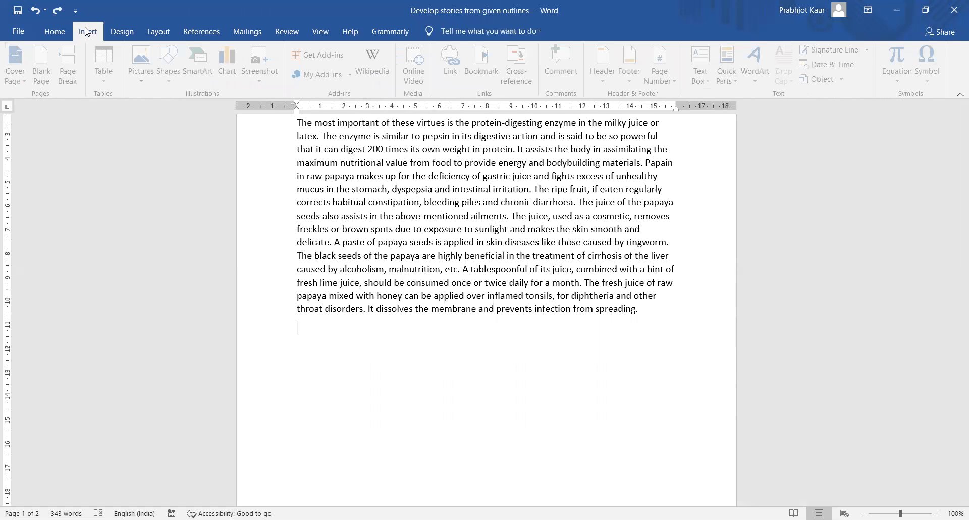
click(106, 63)
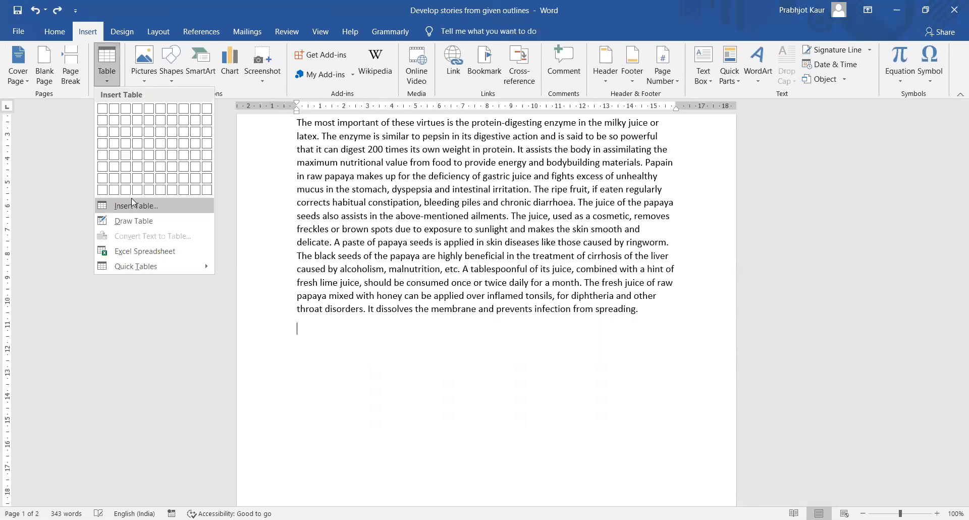
click(133, 204)
click(465, 329)
- Fill the header row with ashdgah, dhsgdjh, dshsjh, dhshs and jhsdhdhws
text(ashdgah)
key(Tab)
text(dhsgdjh)
key(Tab)
text(dshsjh)
key(Tab)
text(dhshs)
key(Tab)
text(jhsd)
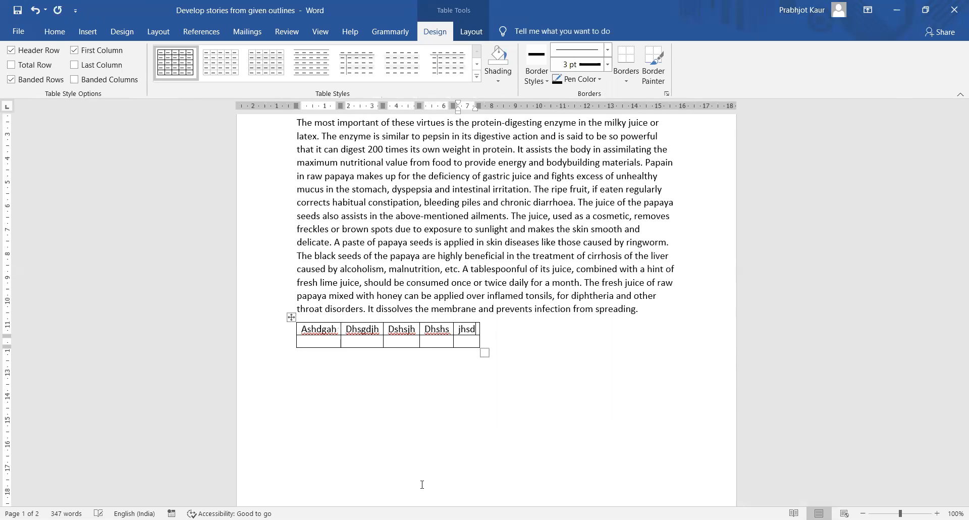
text(hdhws)
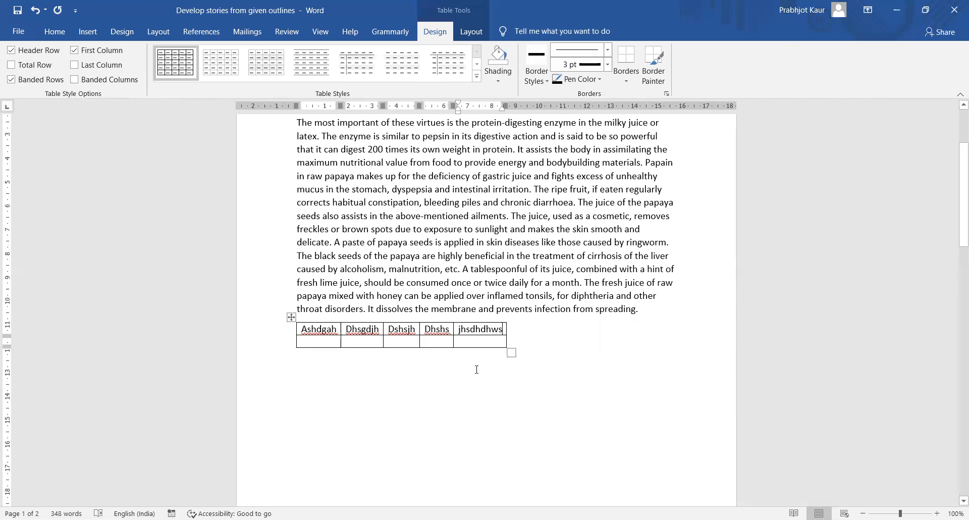
- Undo an accidental table move and add blank lines between the final paragraph and the table
click(477, 370)
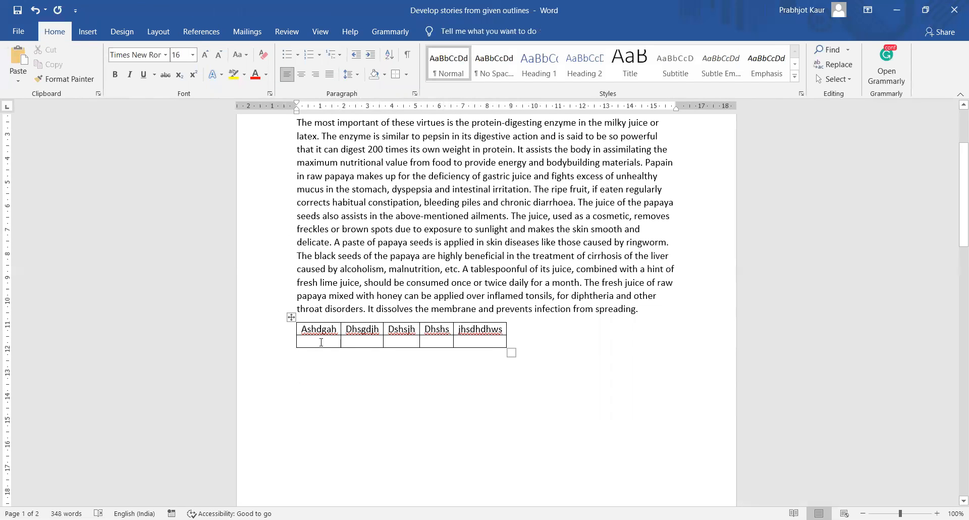
click(321, 342)
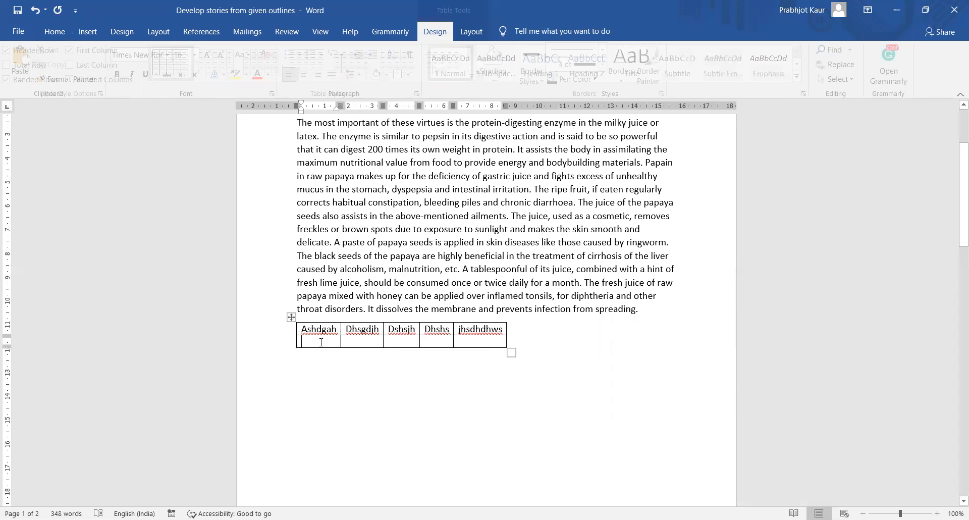
click(291, 317)
click(290, 317)
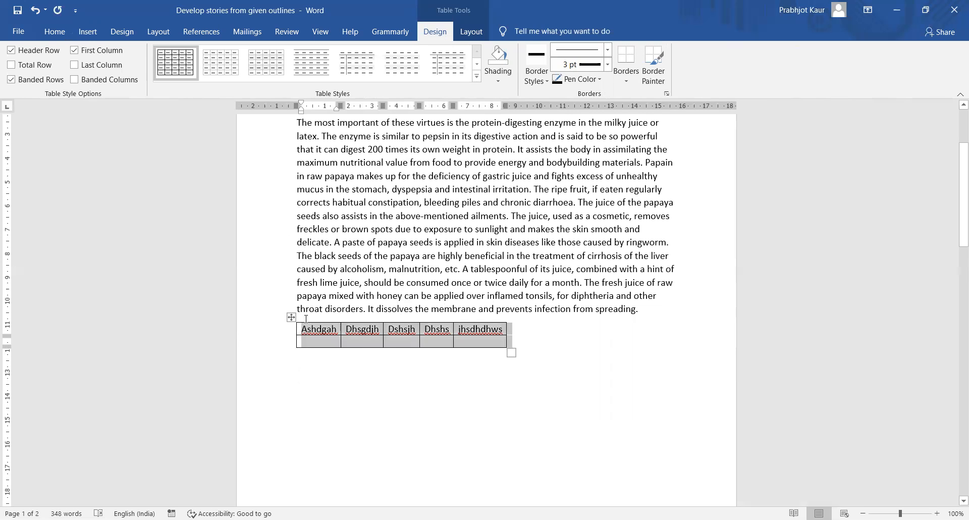
drag(362, 341, 321, 330)
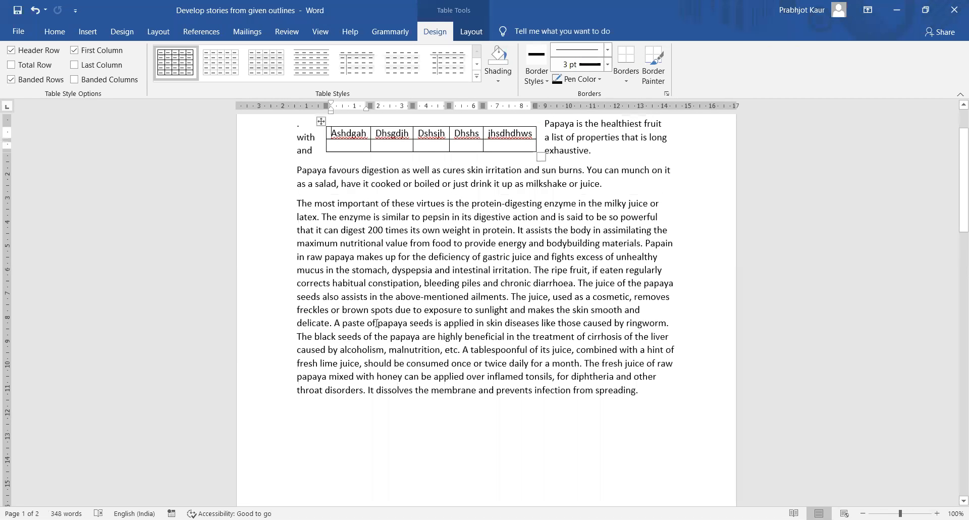
key(ctrl+z)
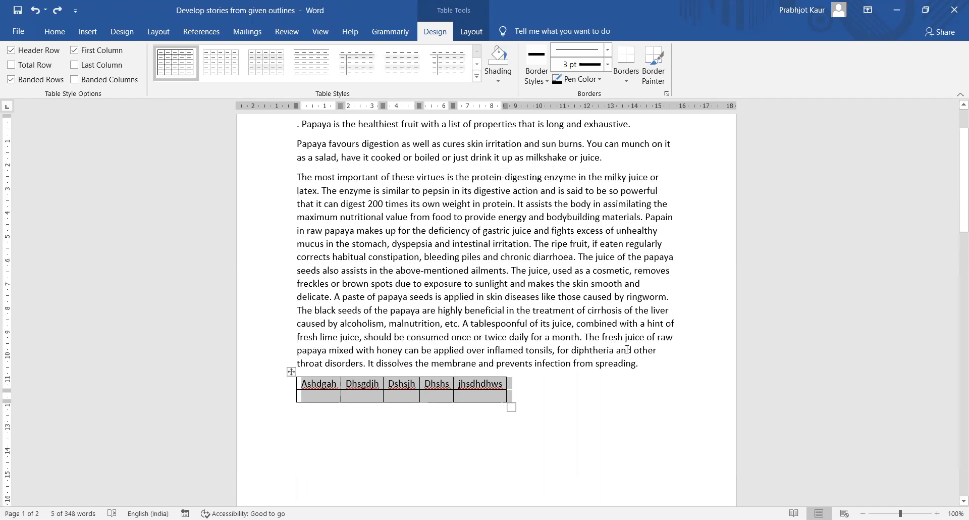
click(650, 364)
key(Return)
key(Return)
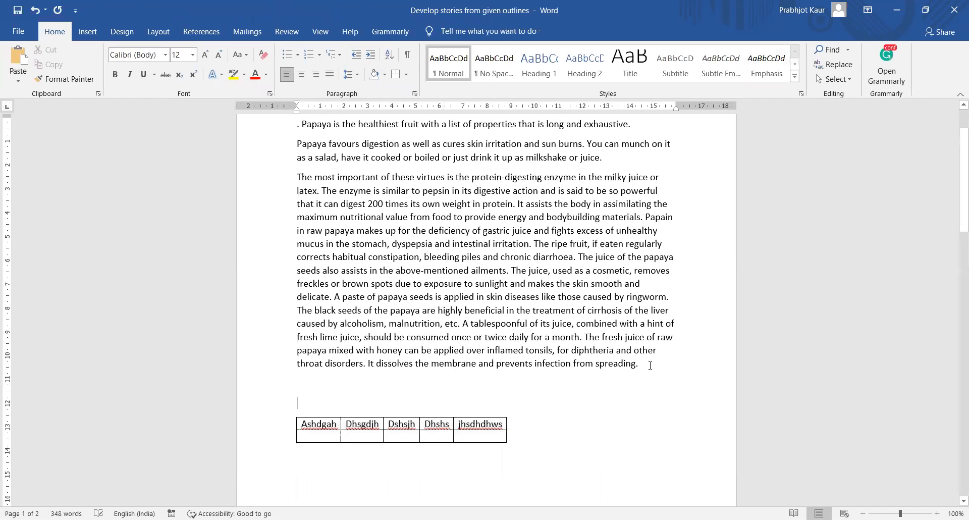
scroll(606, 374, down, 5)
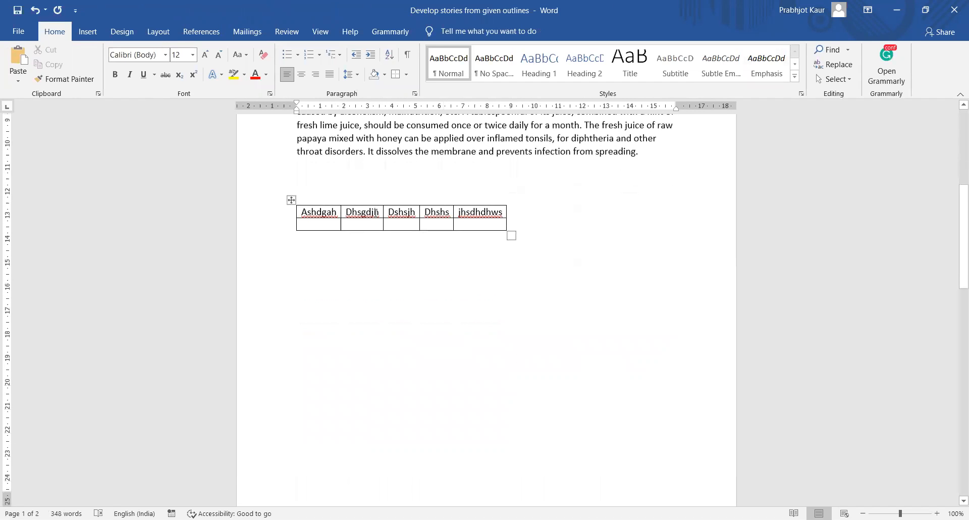
click(320, 224)
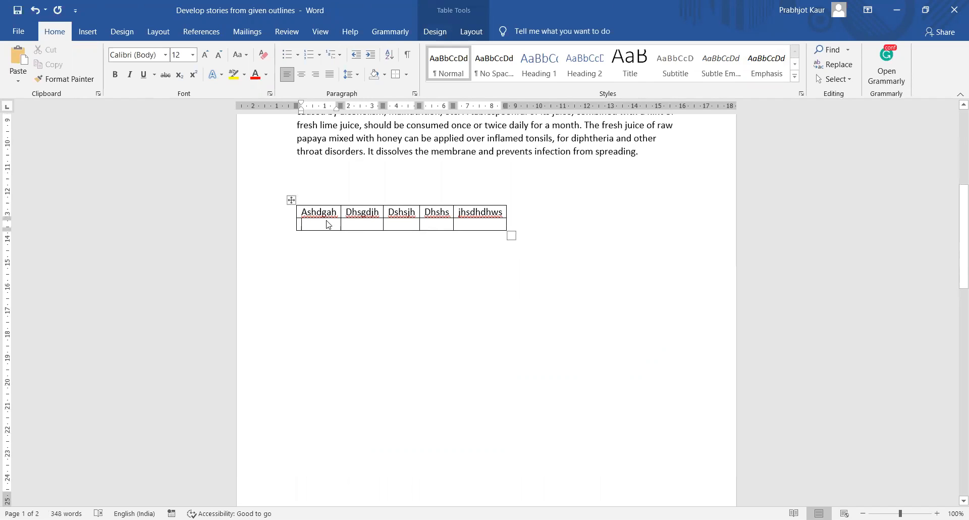
- Insert a row below the header row and another row above the new one
right_click(327, 222)
mouse_move(373, 341)
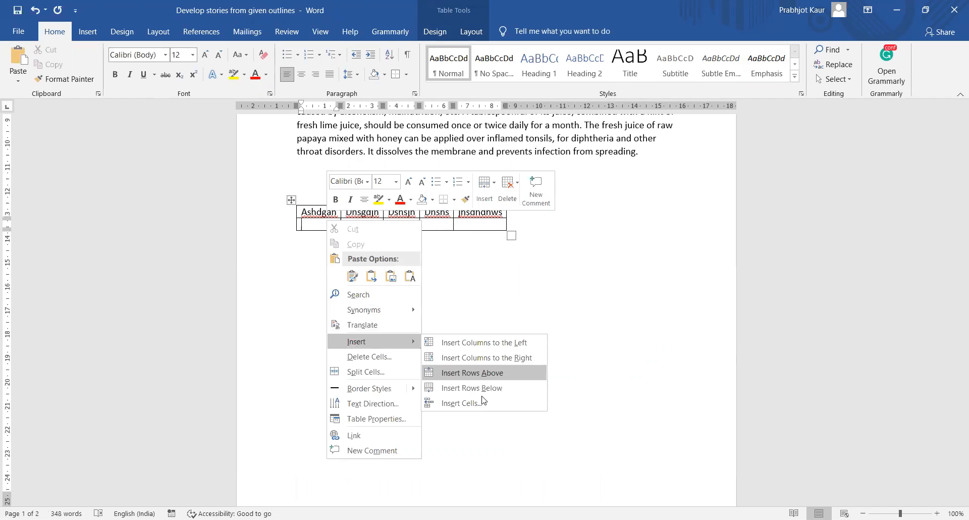
click(481, 388)
click(326, 235)
right_click(329, 238)
mouse_move(404, 356)
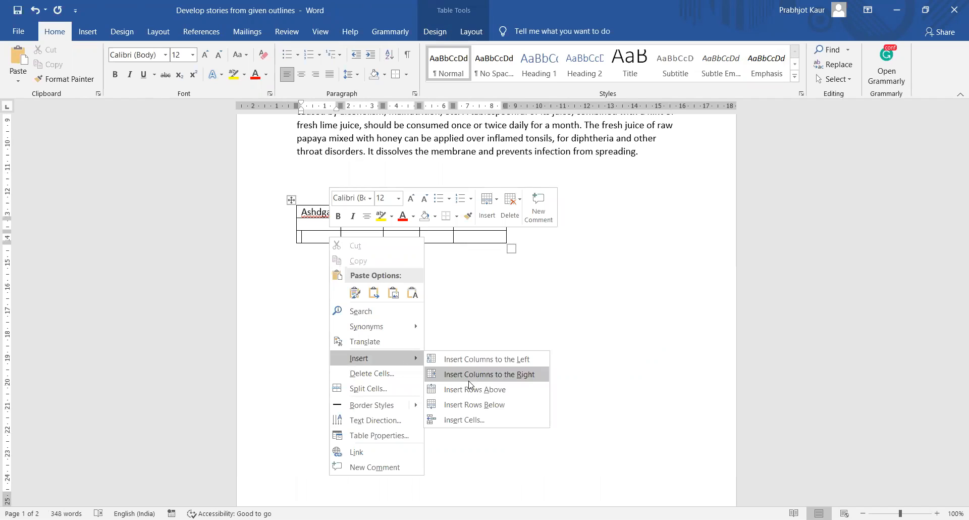
click(474, 394)
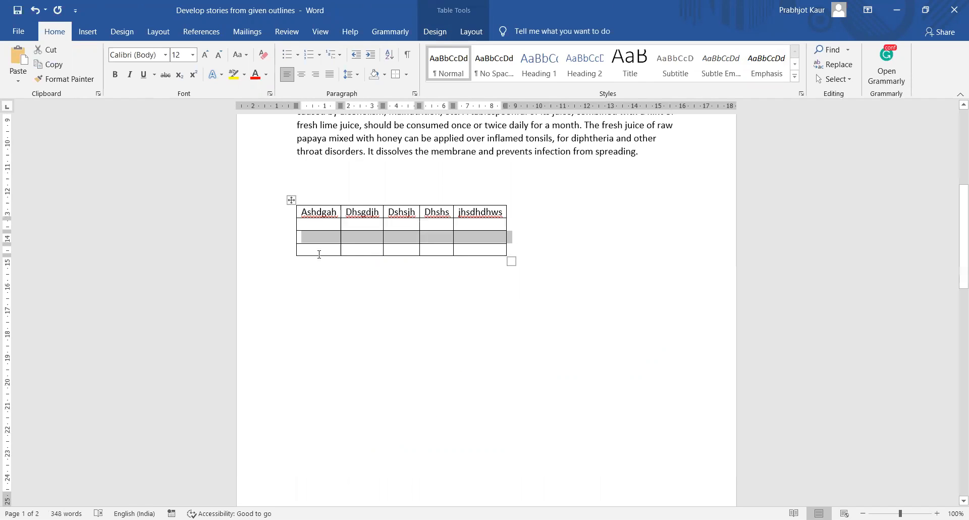
- Add another empty row at the table's bottom and open the third row's last-cell context menu
click(319, 253)
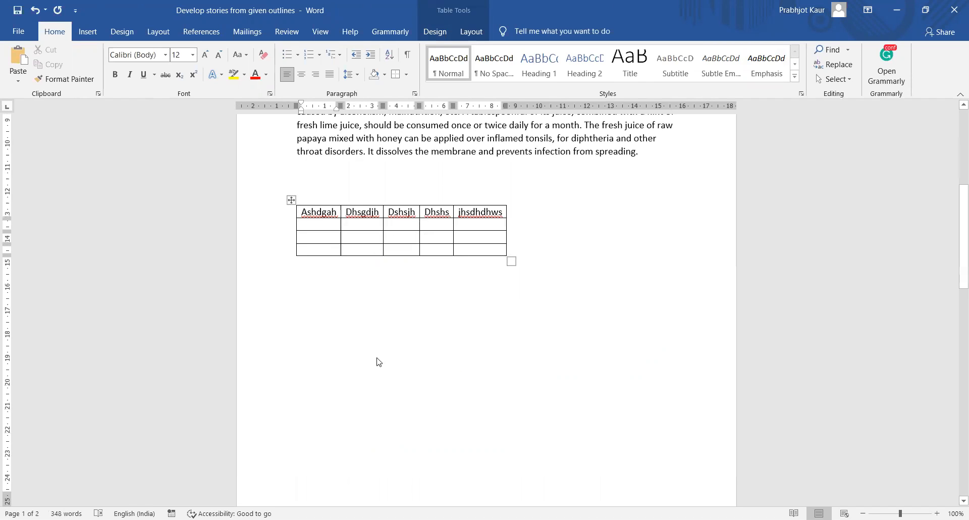
right_click(322, 253)
mouse_move(394, 374)
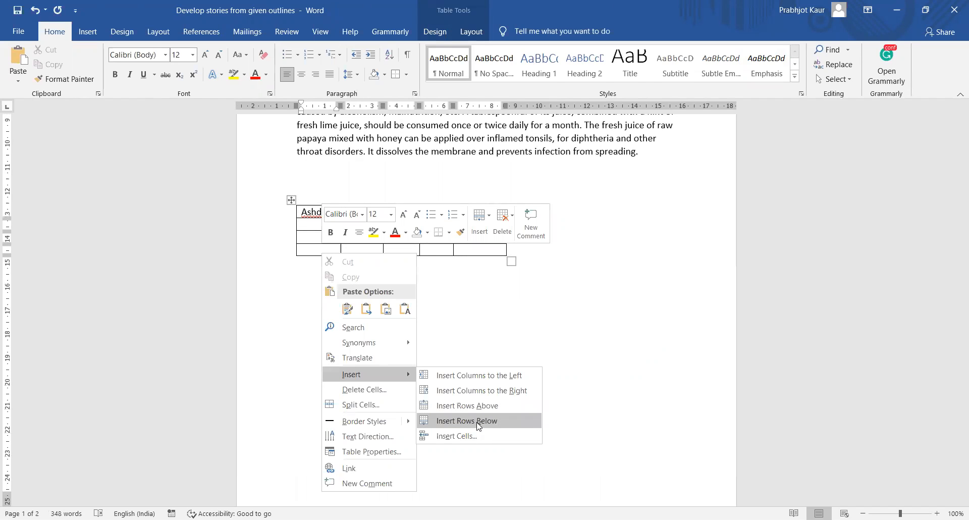
key(Return)
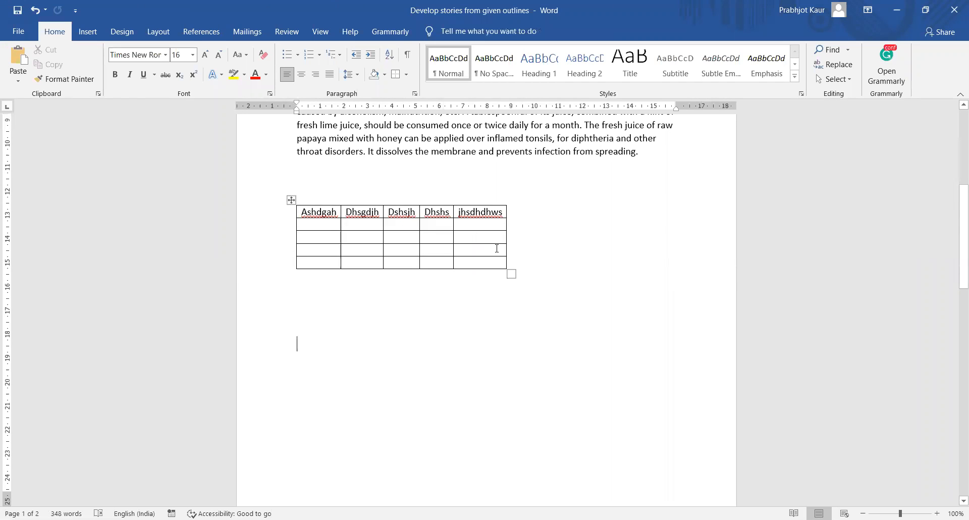
click(493, 234)
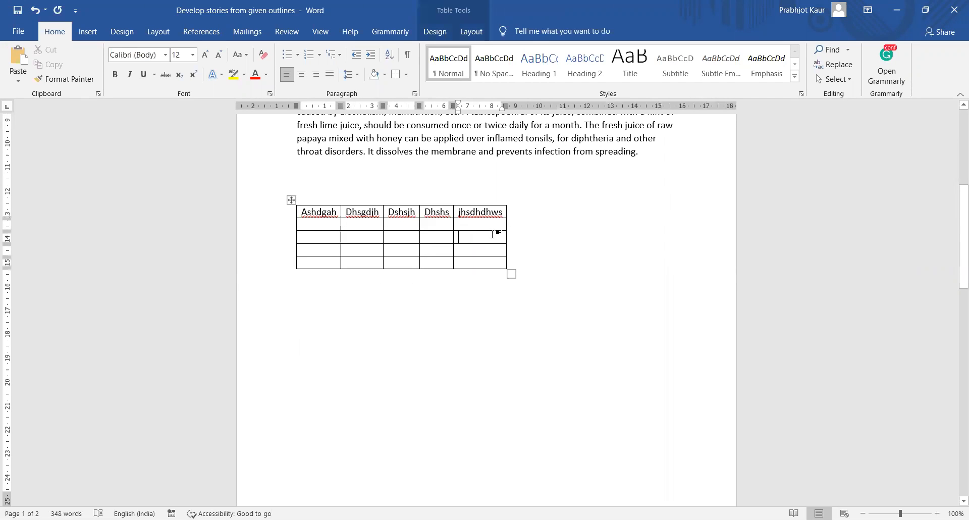
right_click(493, 234)
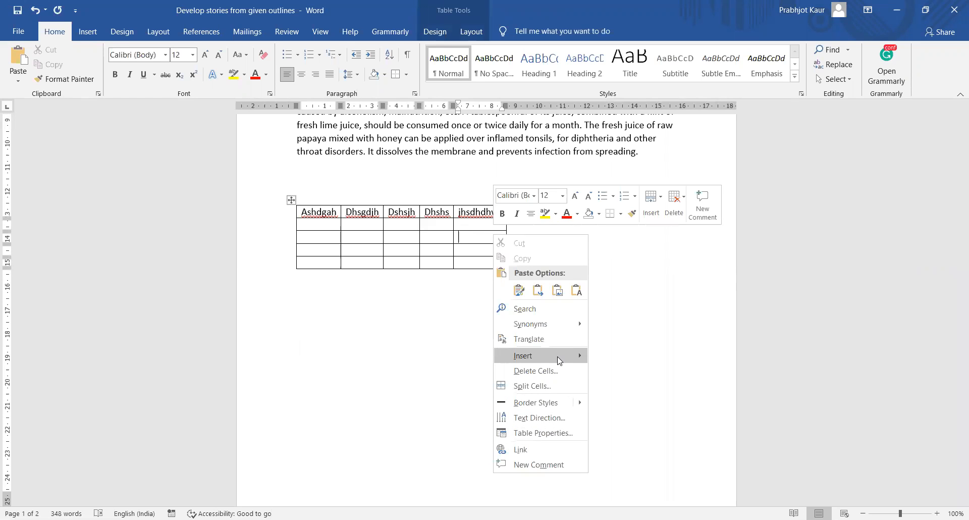
mouse_move(559, 362)
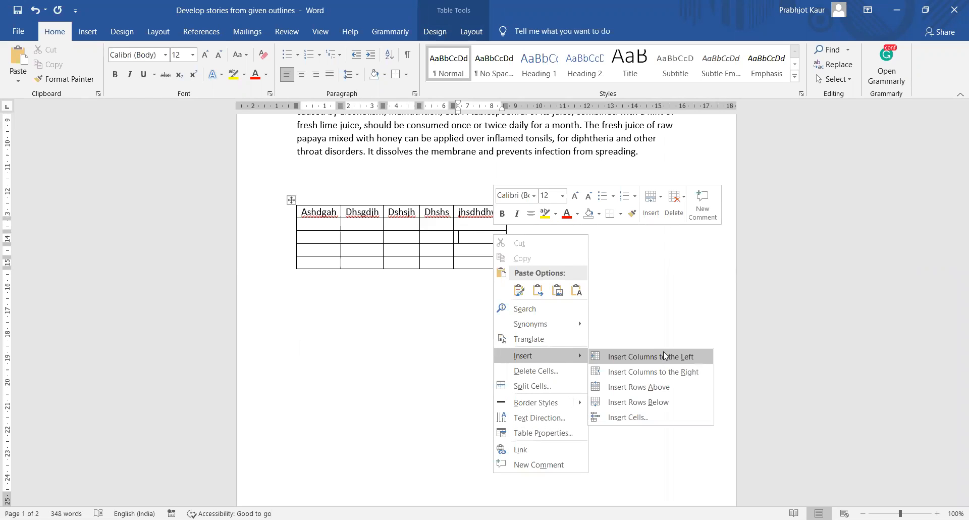
click(378, 318)
click(292, 199)
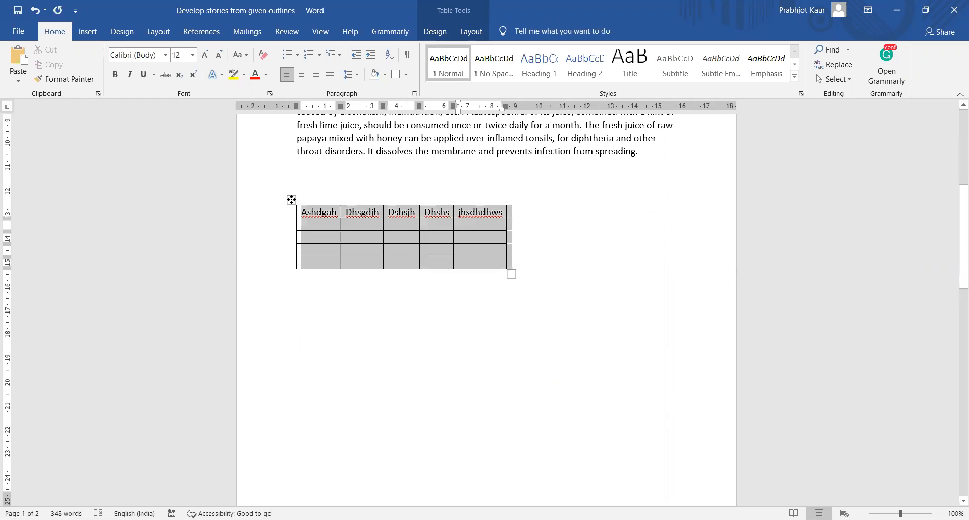
click(436, 32)
click(471, 33)
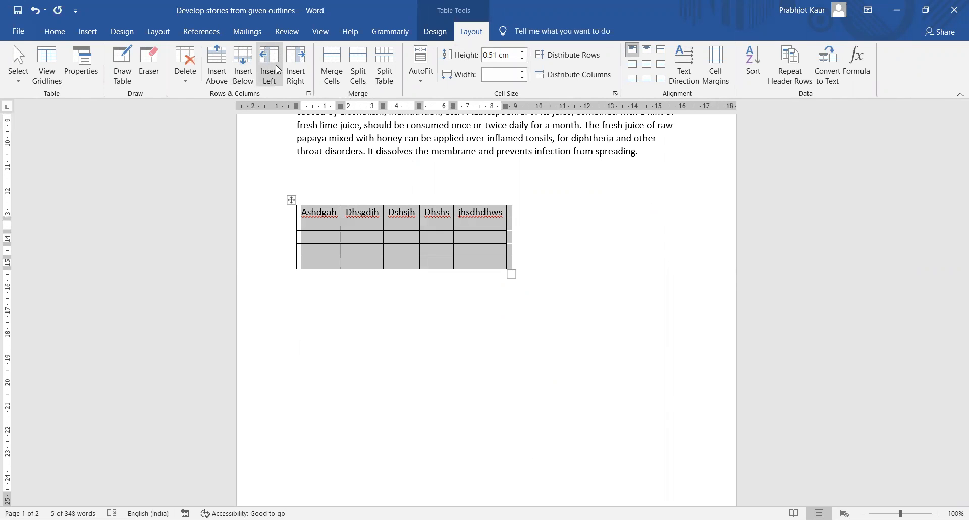
click(370, 297)
click(397, 222)
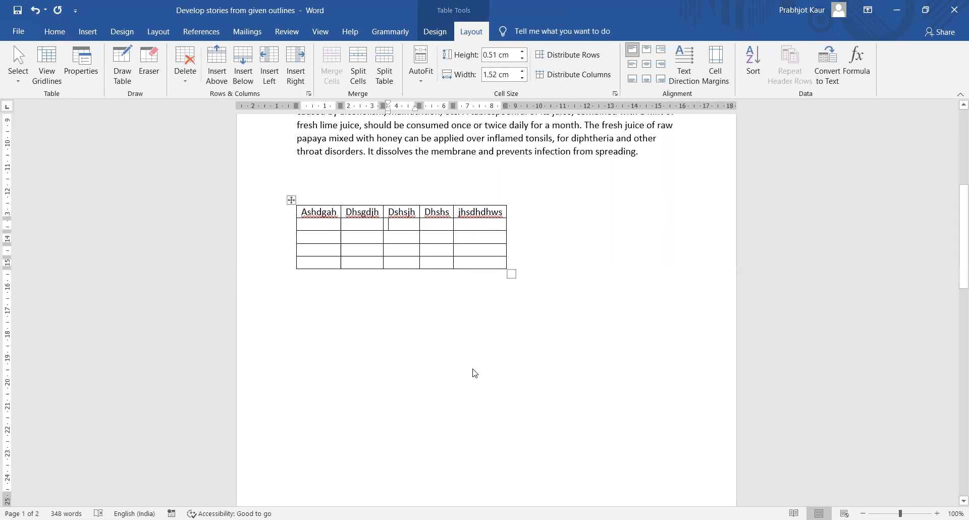
right_click(397, 222)
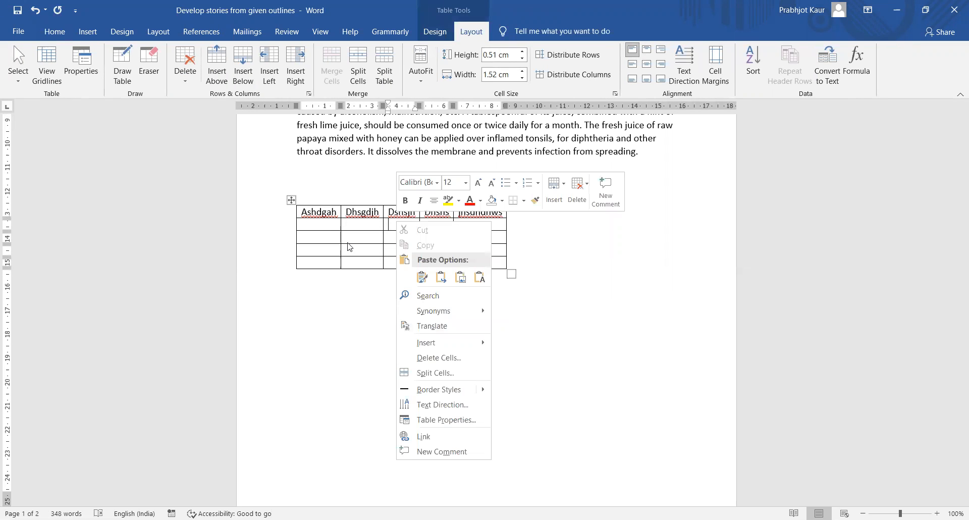
click(323, 226)
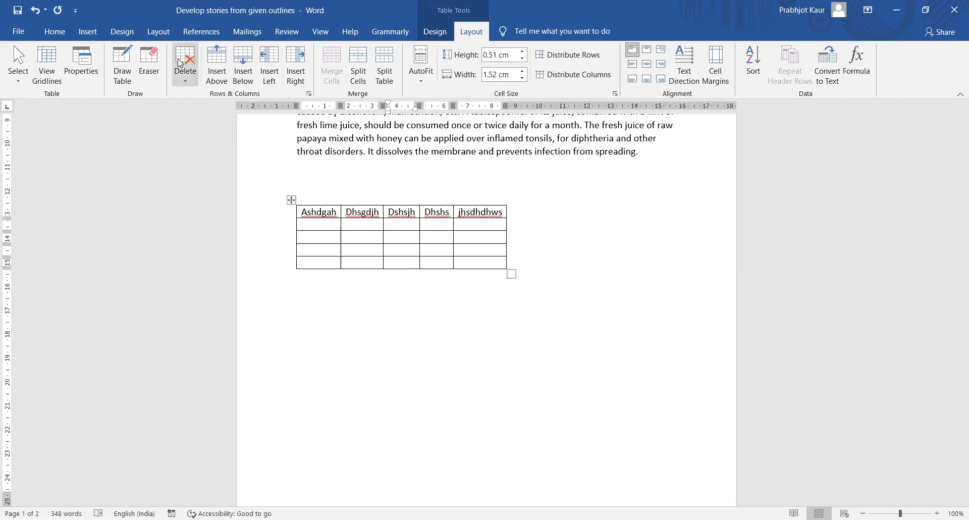
click(305, 262)
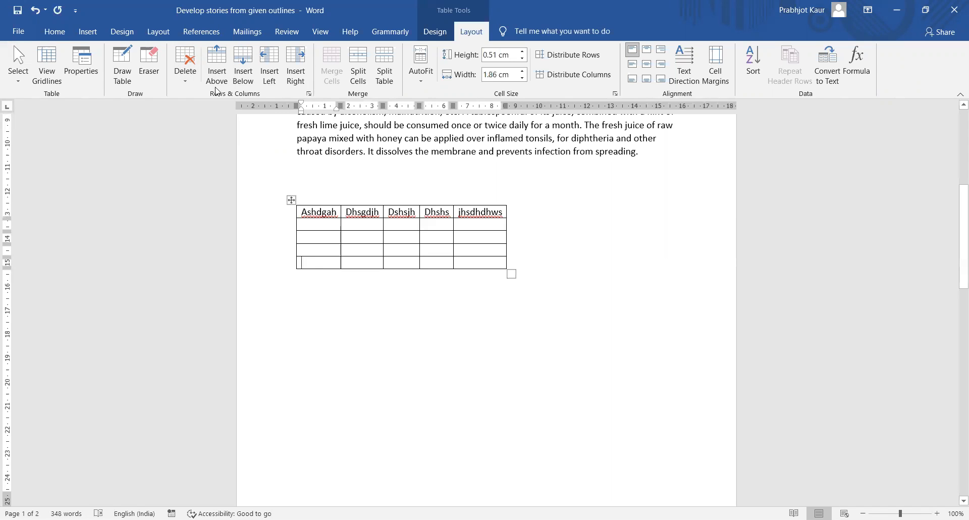
click(186, 81)
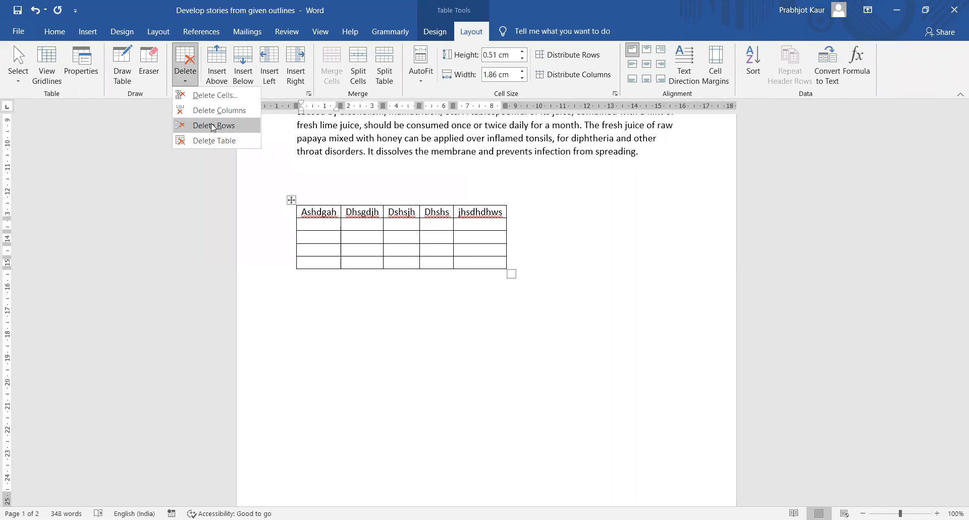
click(214, 126)
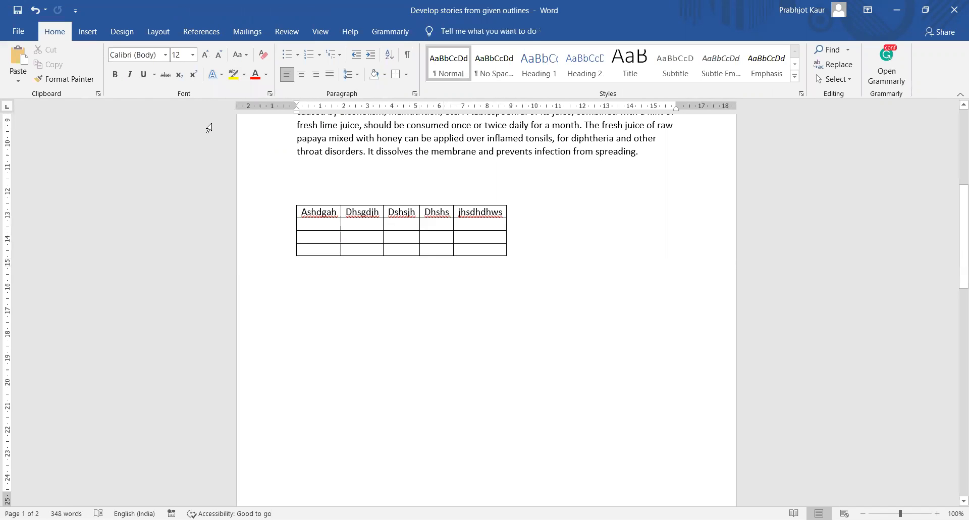
key(ctrl+z)
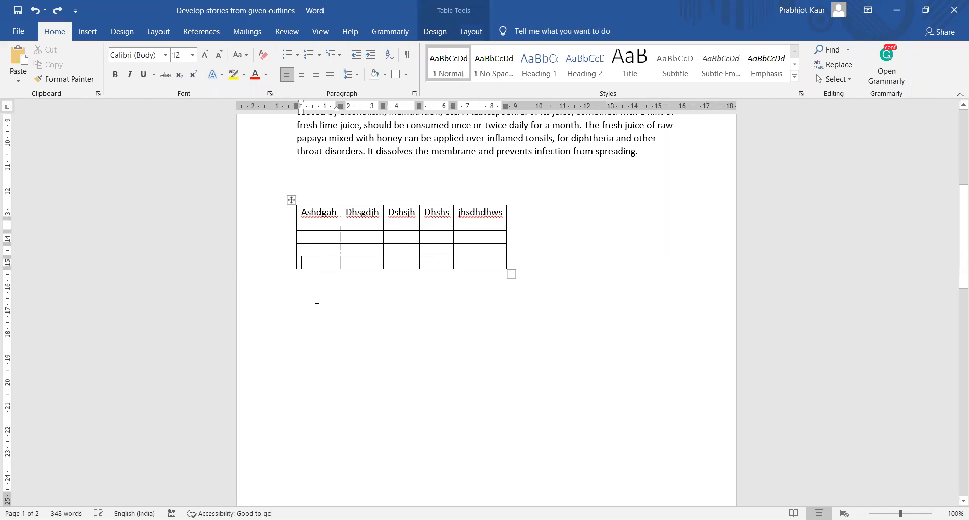
- Start deleting the last row but cancel, then select the whole table
right_click(312, 260)
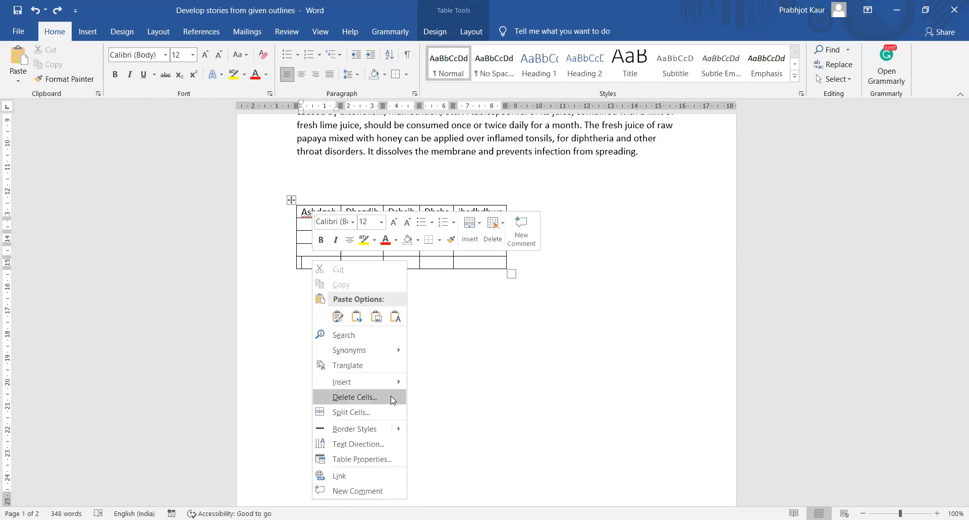
key(Return)
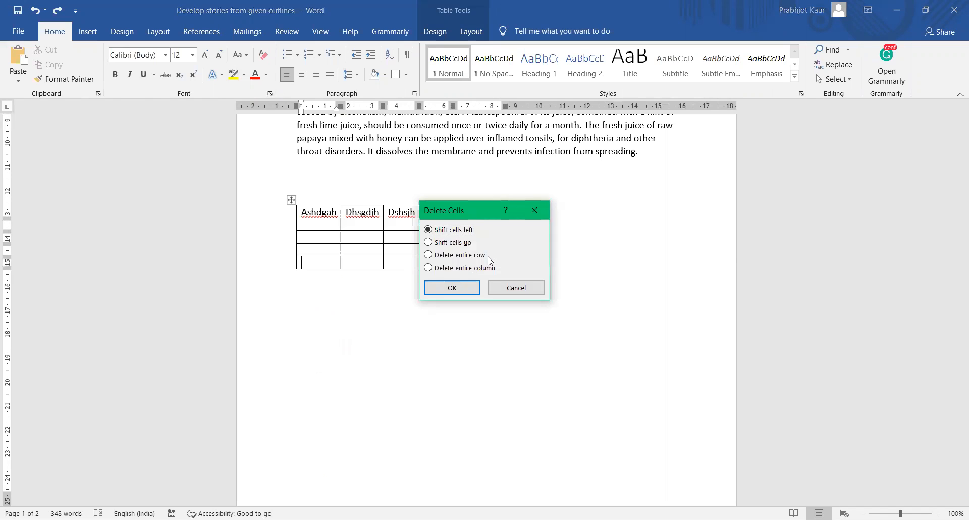
click(482, 256)
click(517, 291)
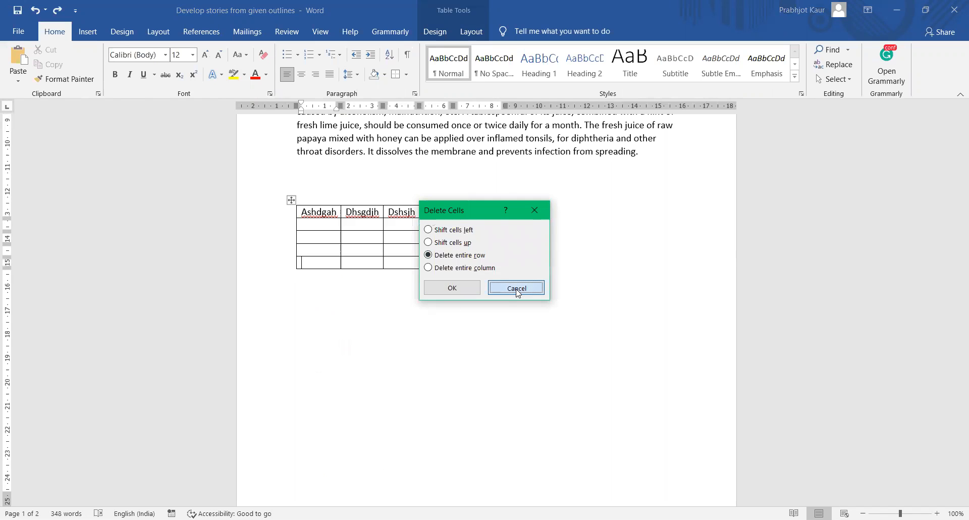
click(290, 199)
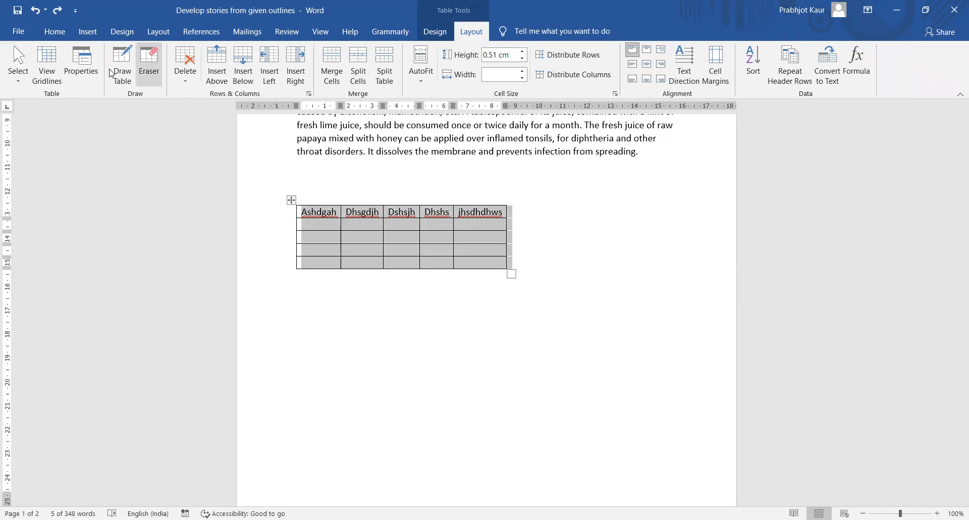
click(197, 87)
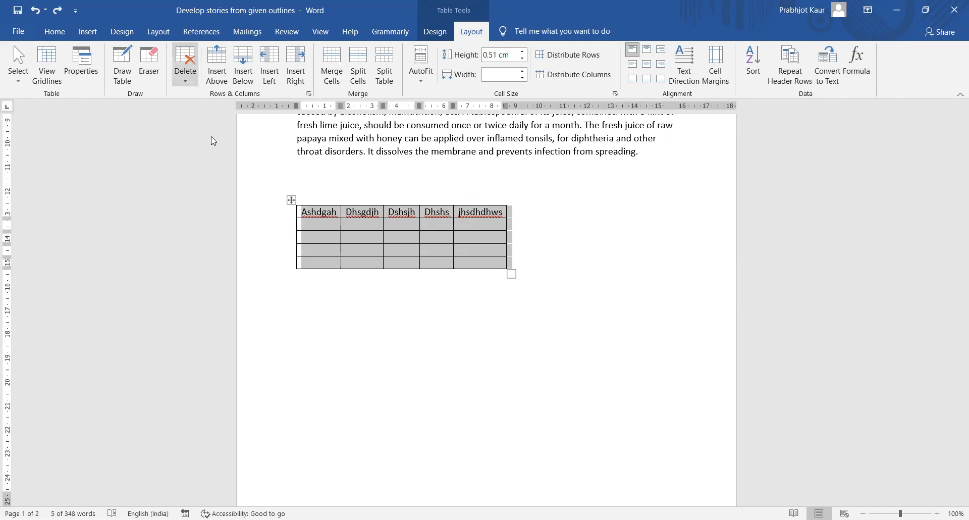
click(211, 136)
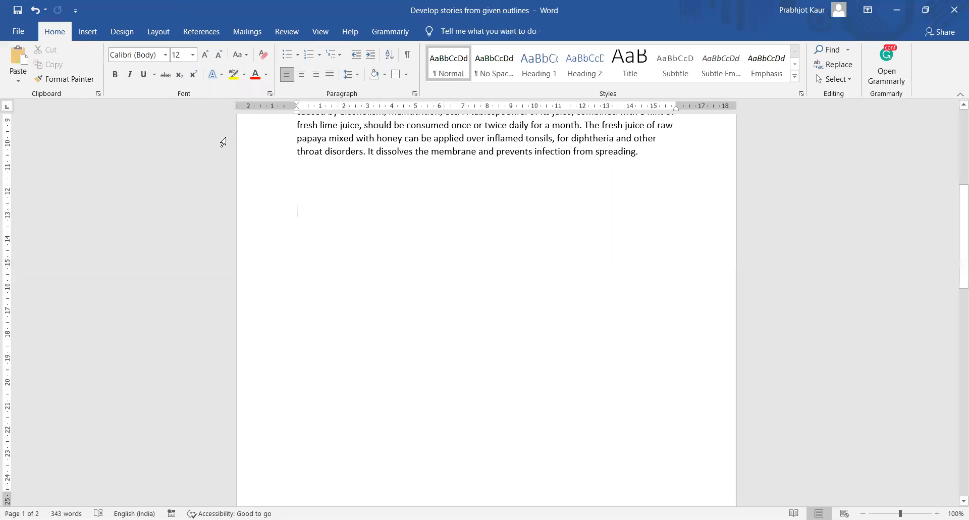
key(ctrl+z)
click(345, 319)
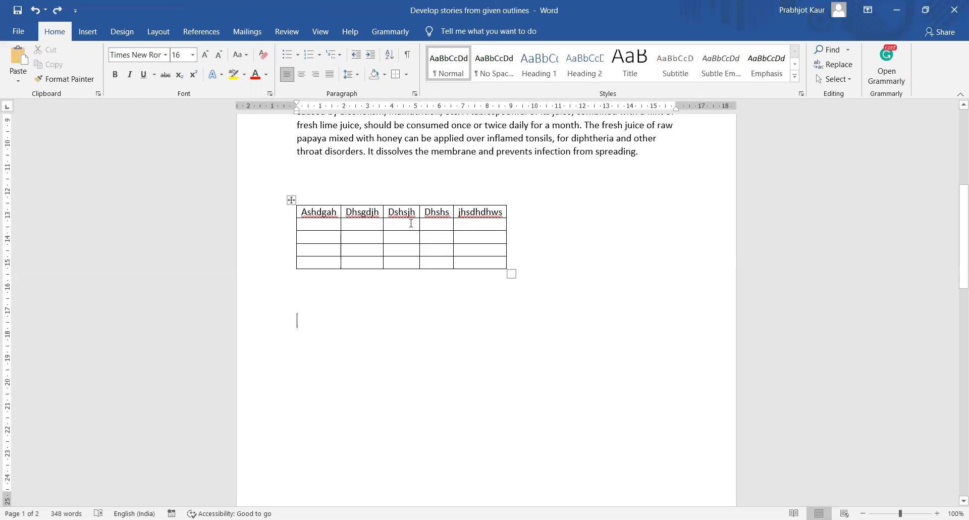
drag(422, 211, 494, 244)
key(Delete)
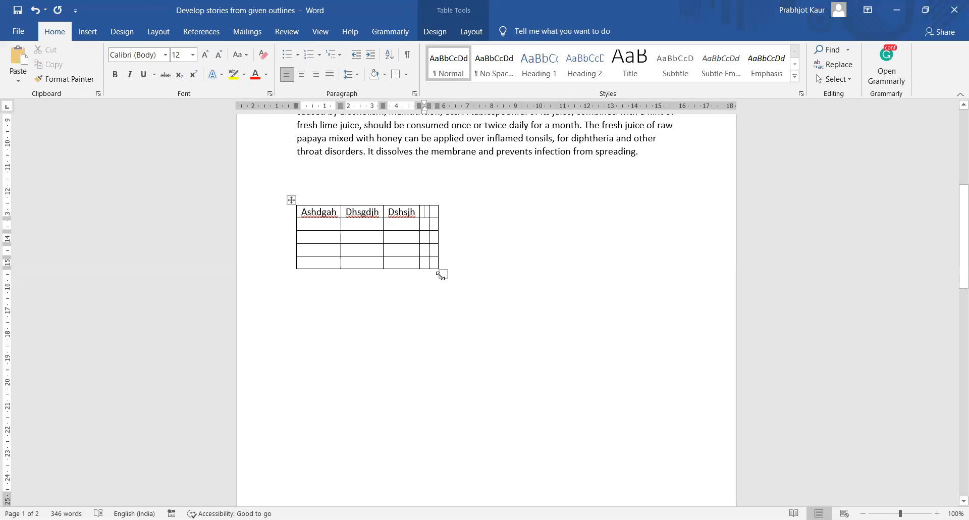
key(ctrl+z)
click(442, 274)
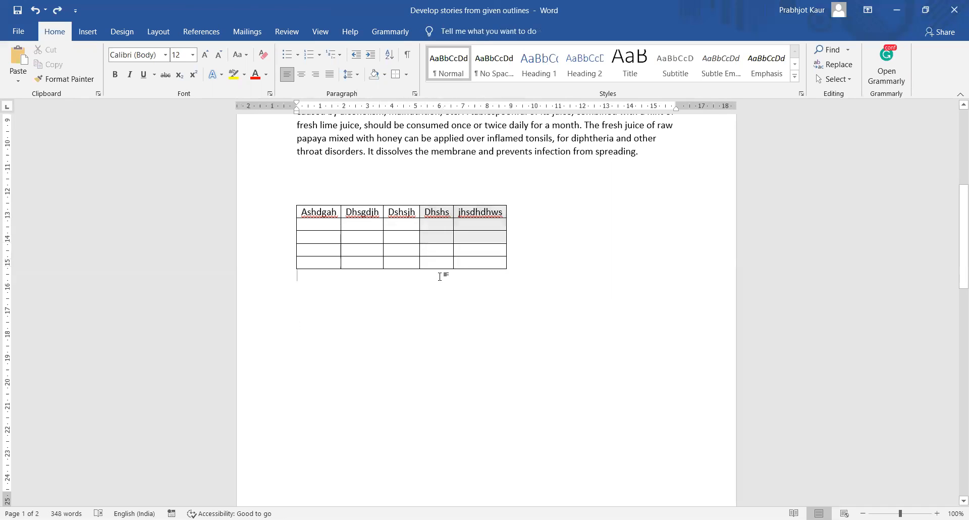
click(331, 222)
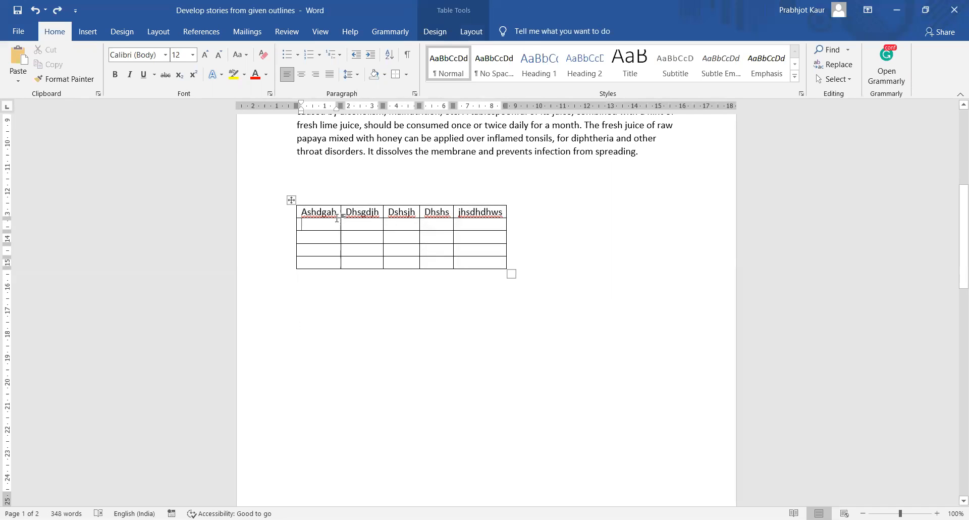
- Select the whole table and apply the green Grid Table style from the Table Styles gallery
click(446, 32)
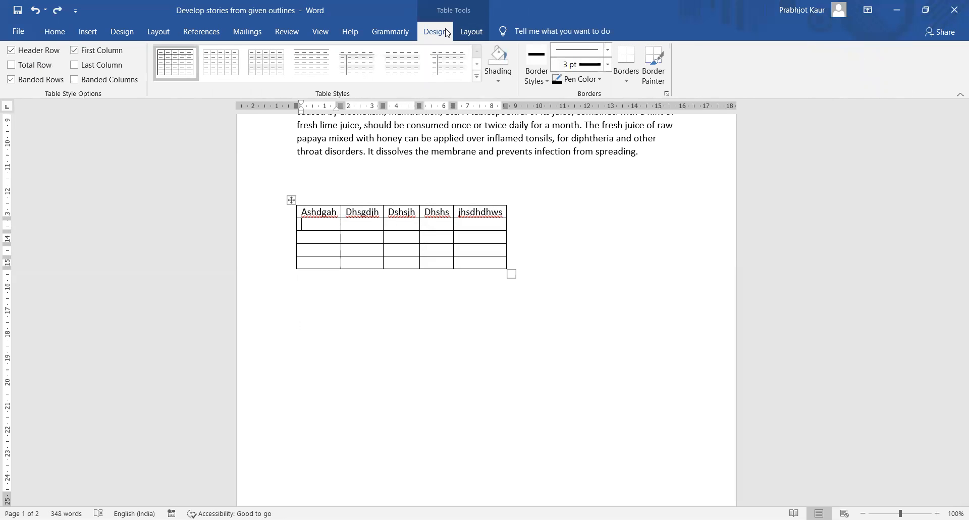
click(477, 76)
click(522, 323)
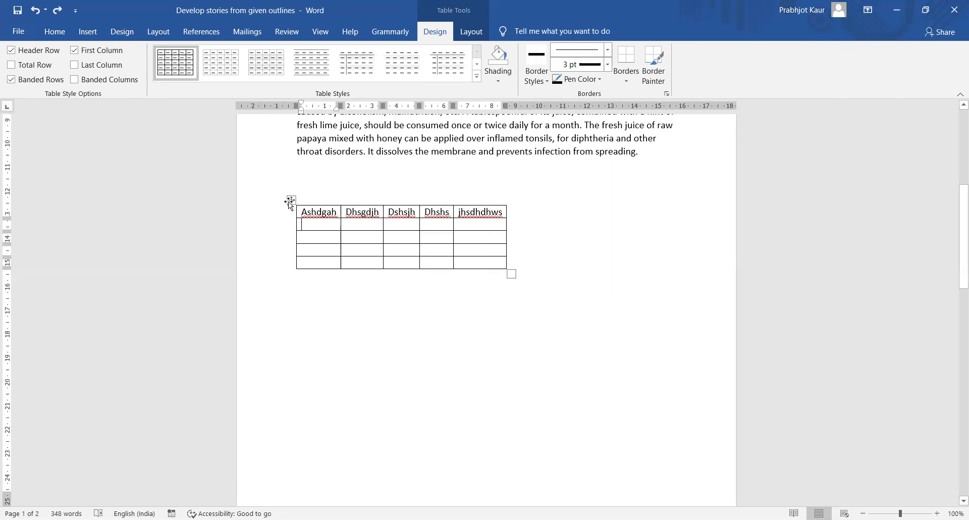
click(291, 199)
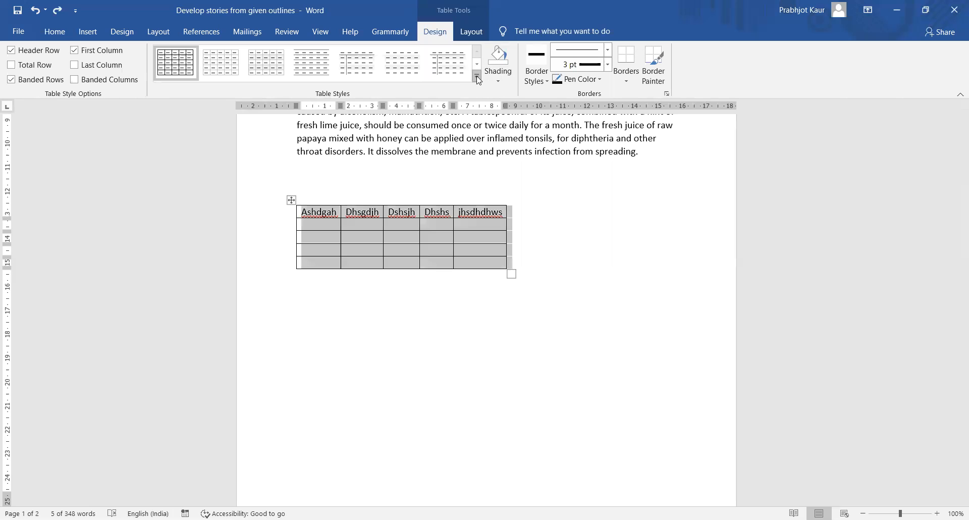
click(477, 76)
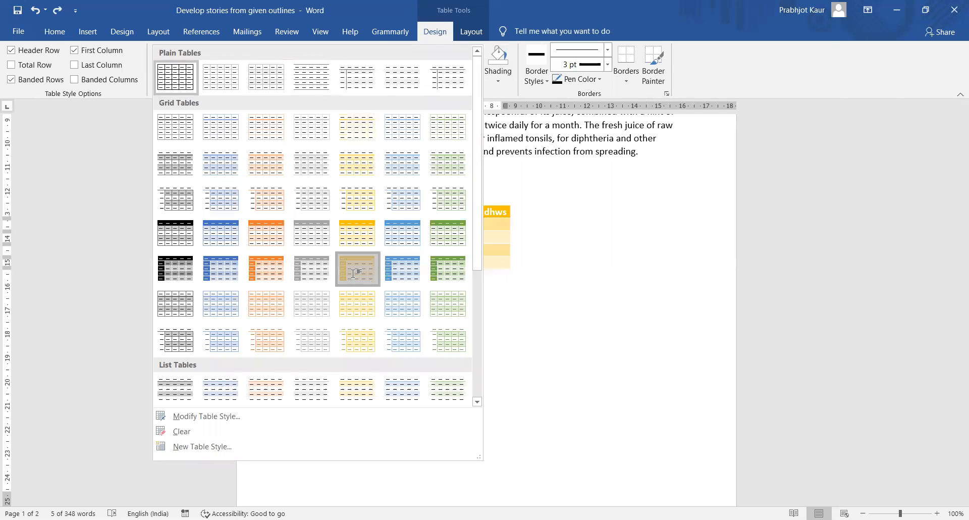
click(449, 58)
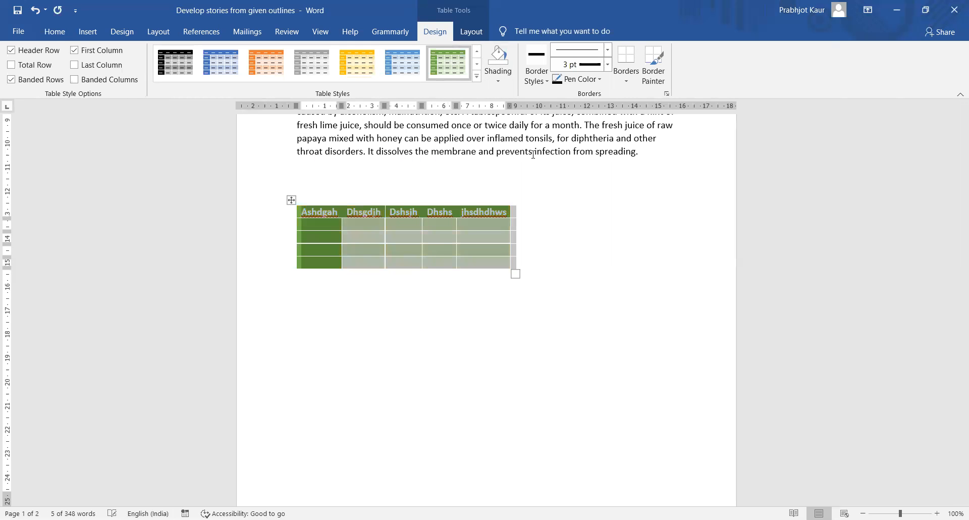
- Deselect and reselect the whole table, returning to the Table Design options
click(567, 223)
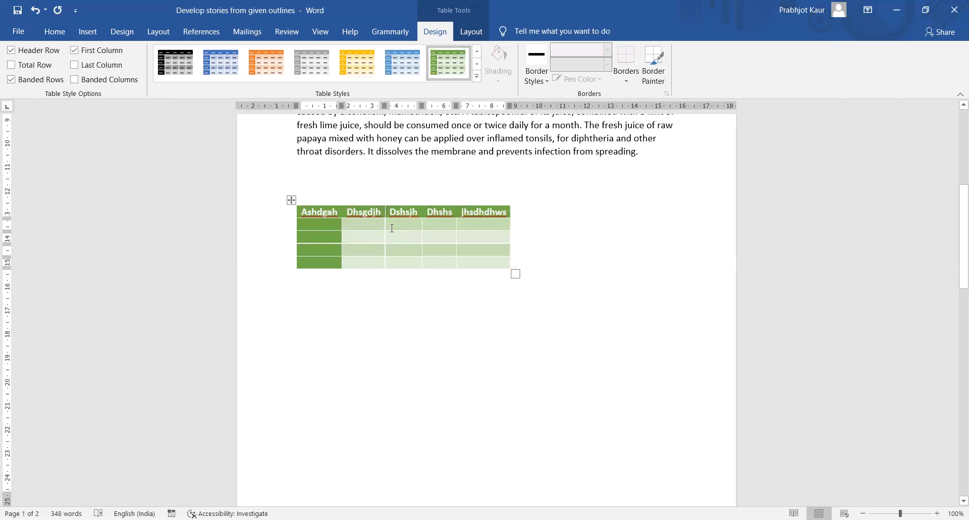
click(292, 201)
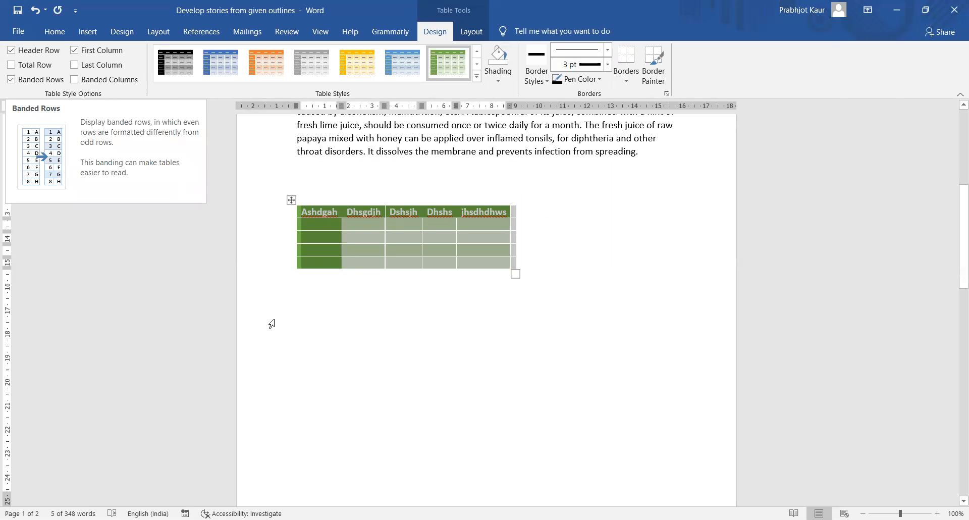
click(323, 349)
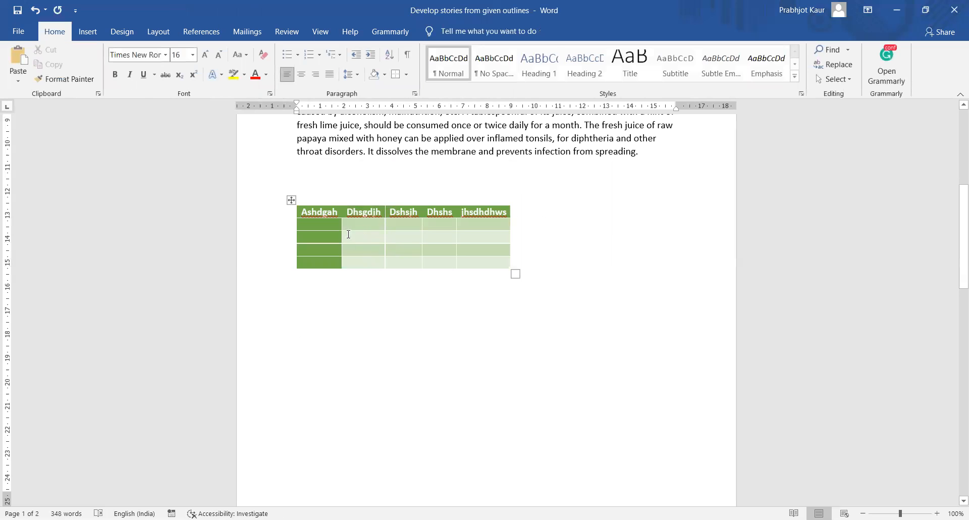
click(292, 200)
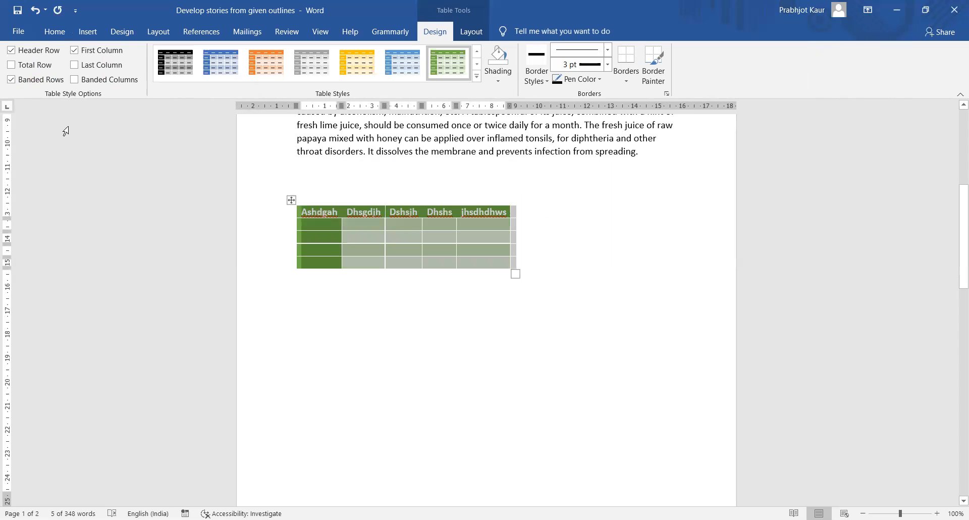
click(449, 324)
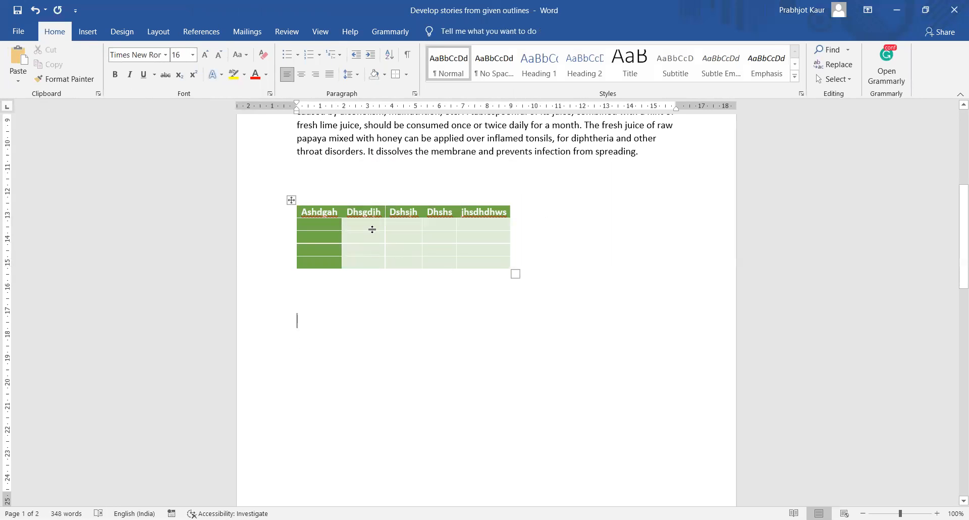
click(291, 200)
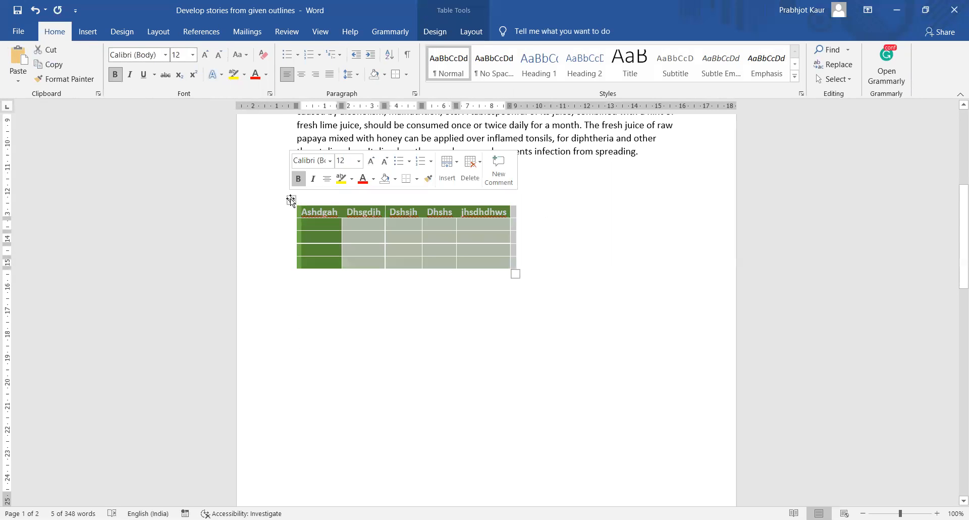
click(429, 33)
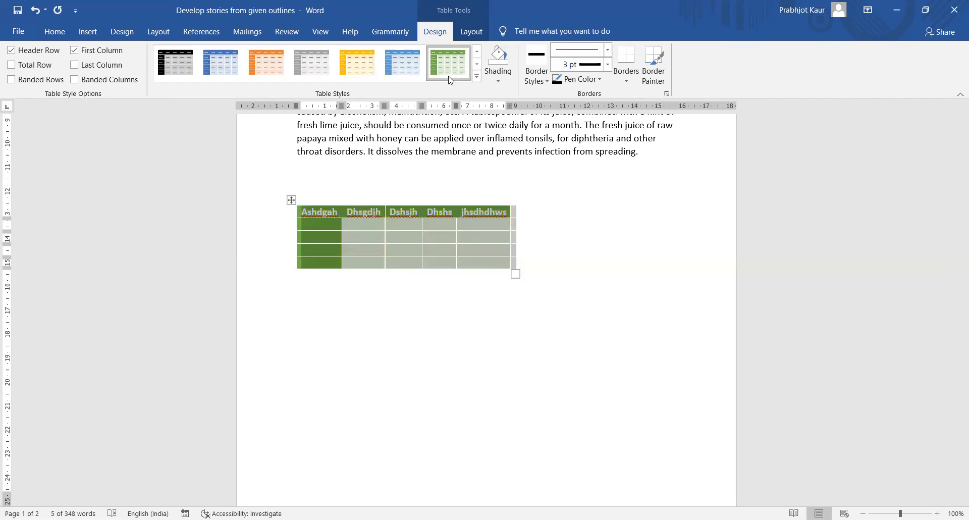
- Replace the green style with the plain Table Grid style, then reselect the table
click(498, 85)
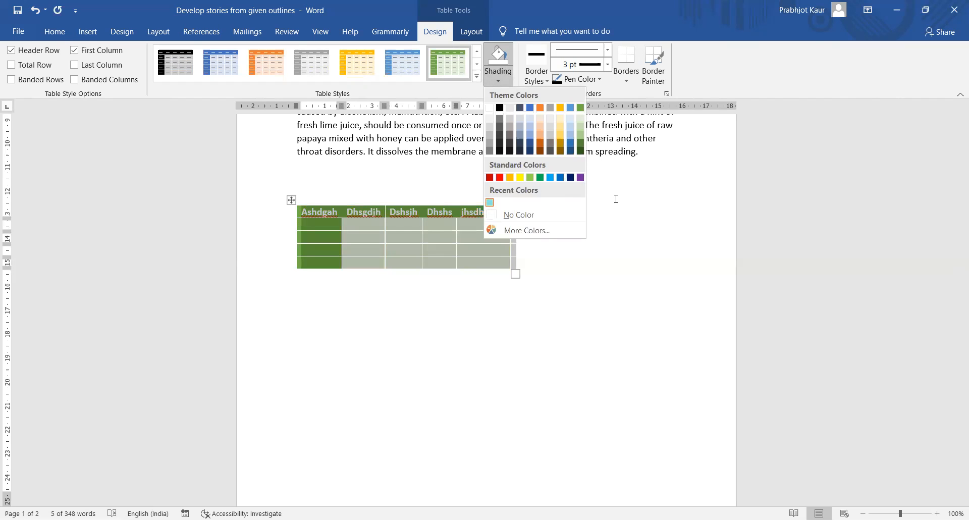
click(531, 67)
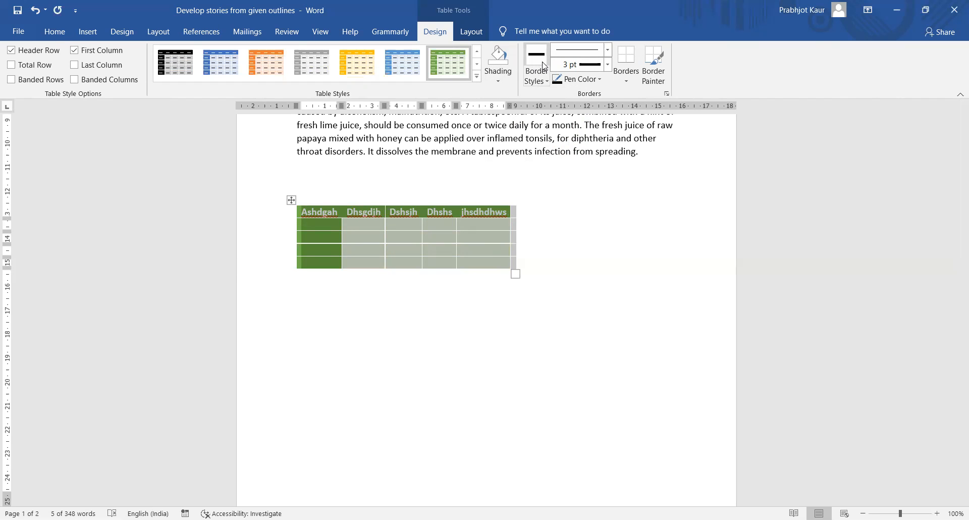
click(477, 51)
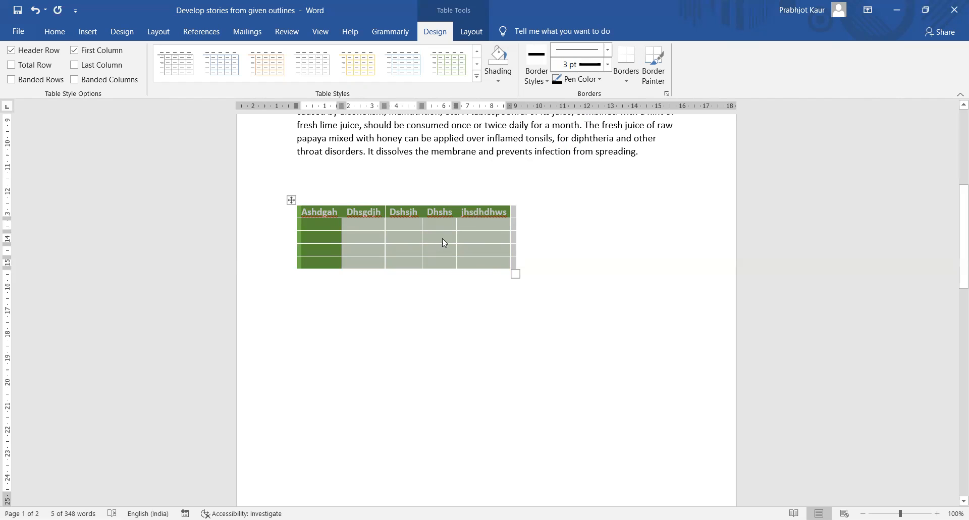
click(477, 52)
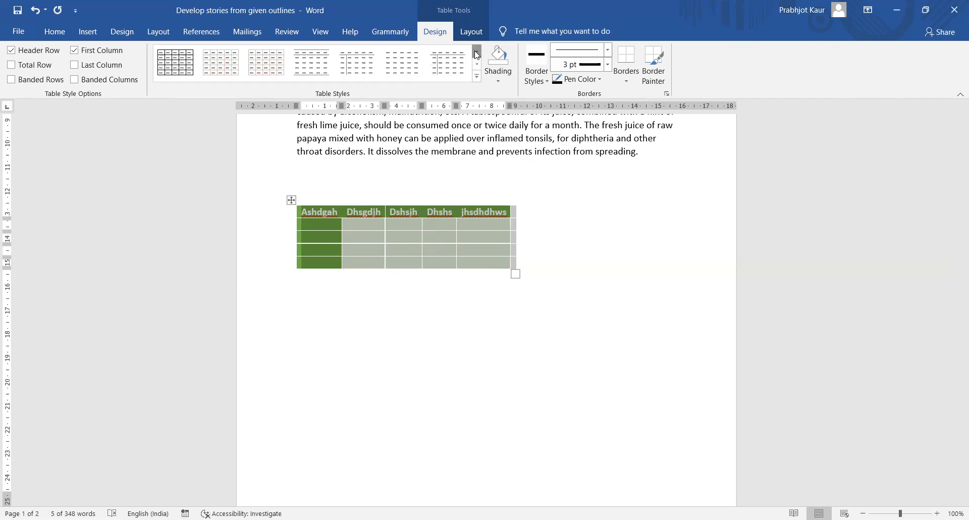
click(165, 71)
click(564, 256)
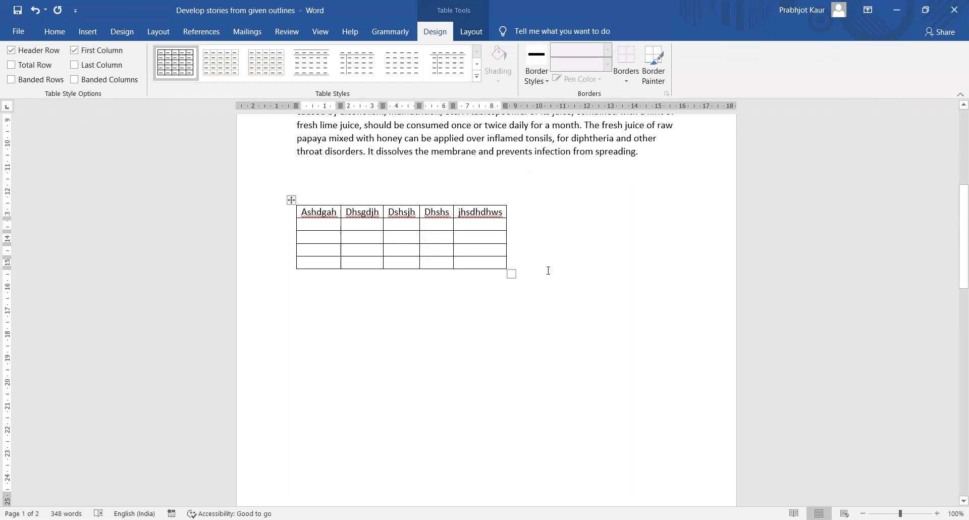
click(293, 201)
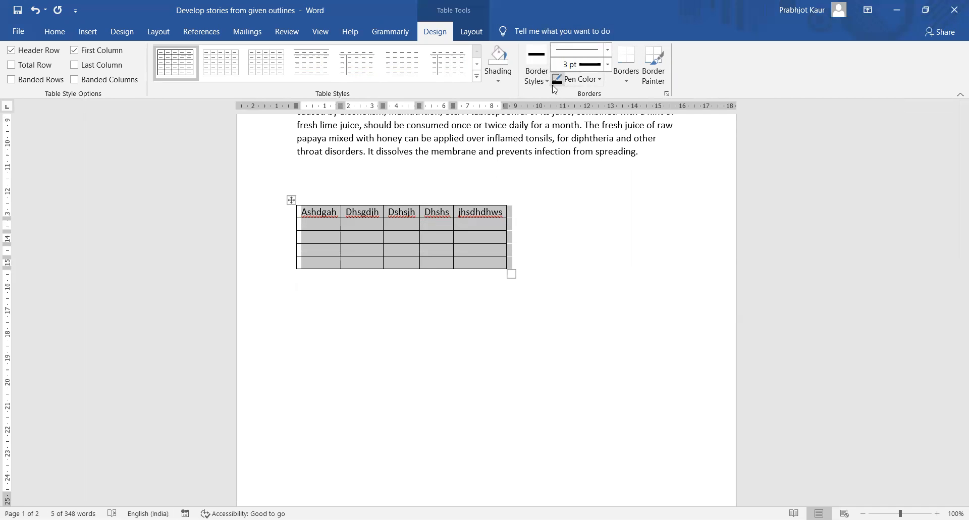
- Set the border pen to a green double line at 1½ pt weight
click(537, 78)
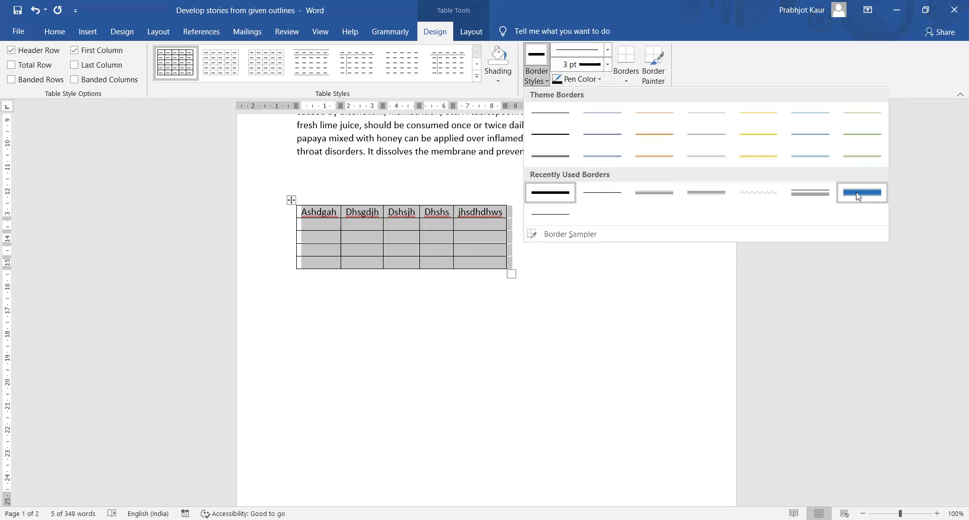
click(796, 192)
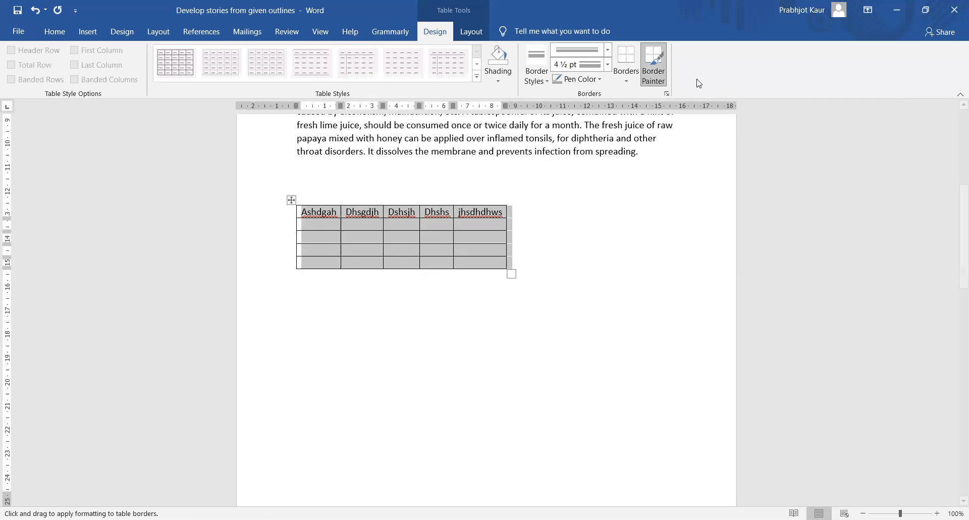
click(547, 83)
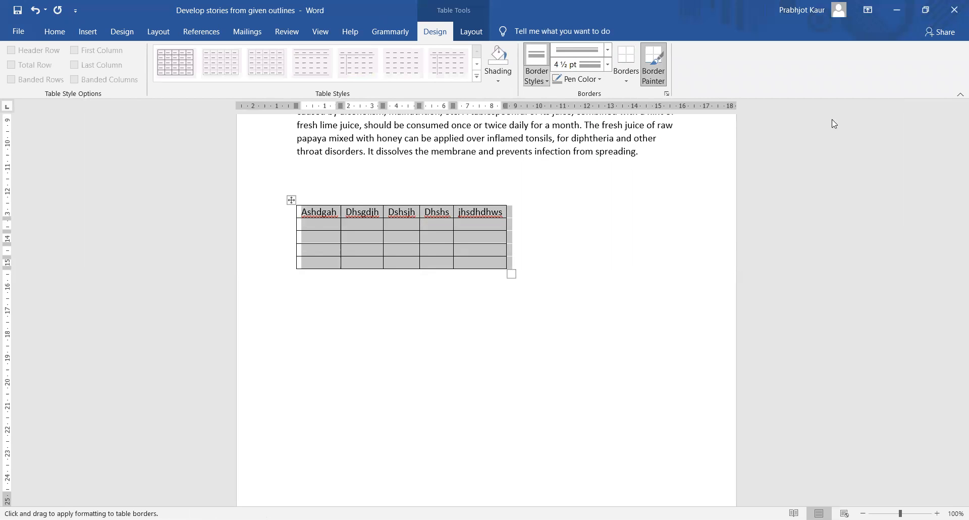
click(816, 151)
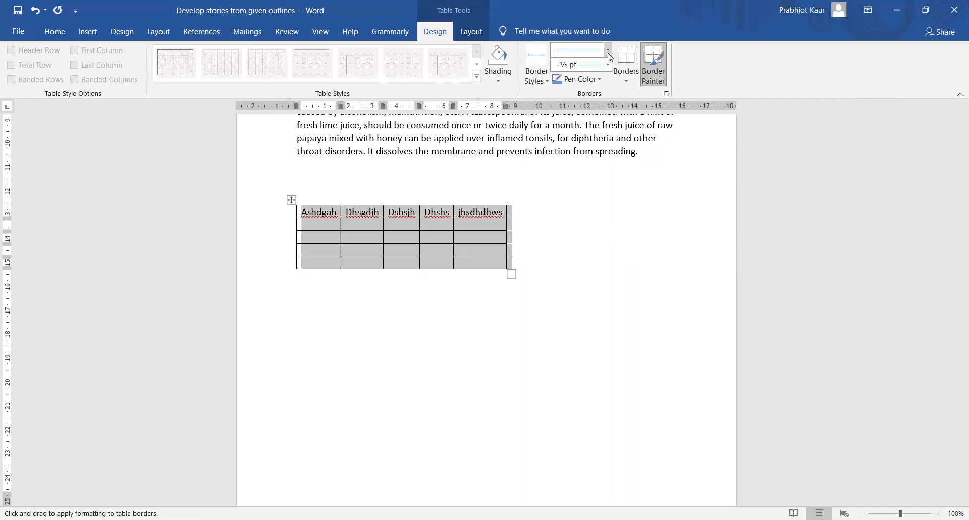
click(609, 55)
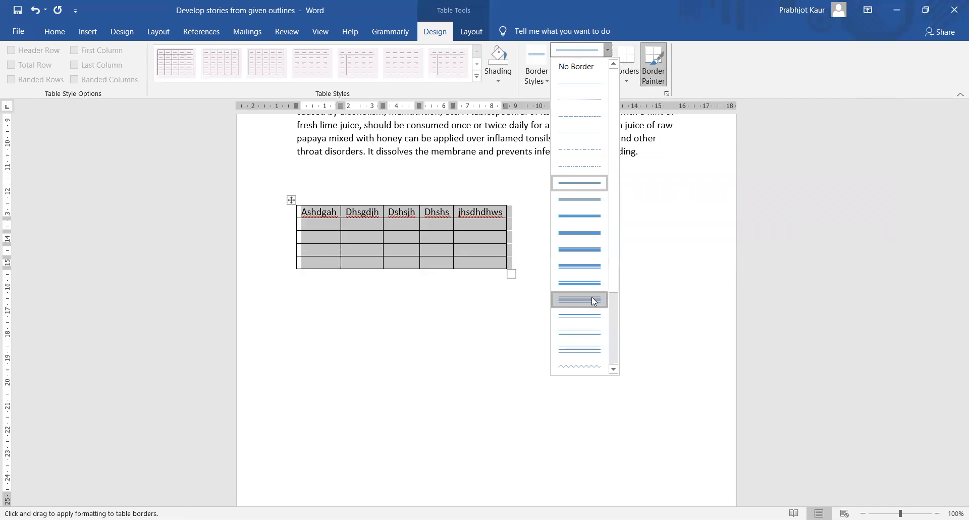
click(595, 299)
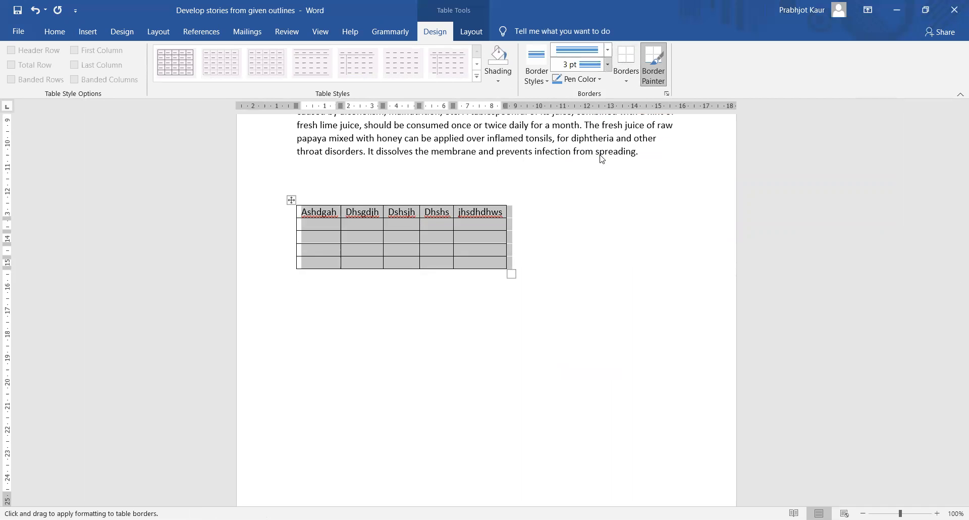
click(609, 64)
click(595, 100)
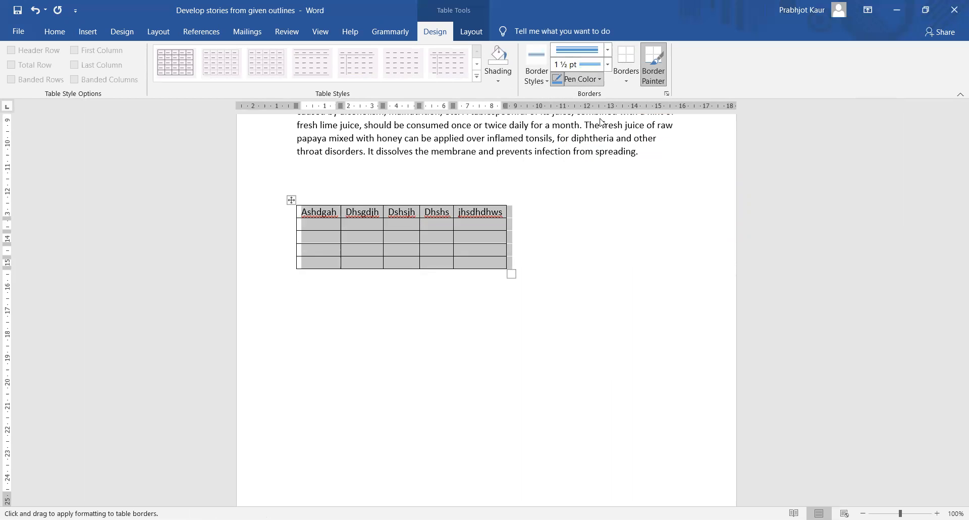
click(588, 193)
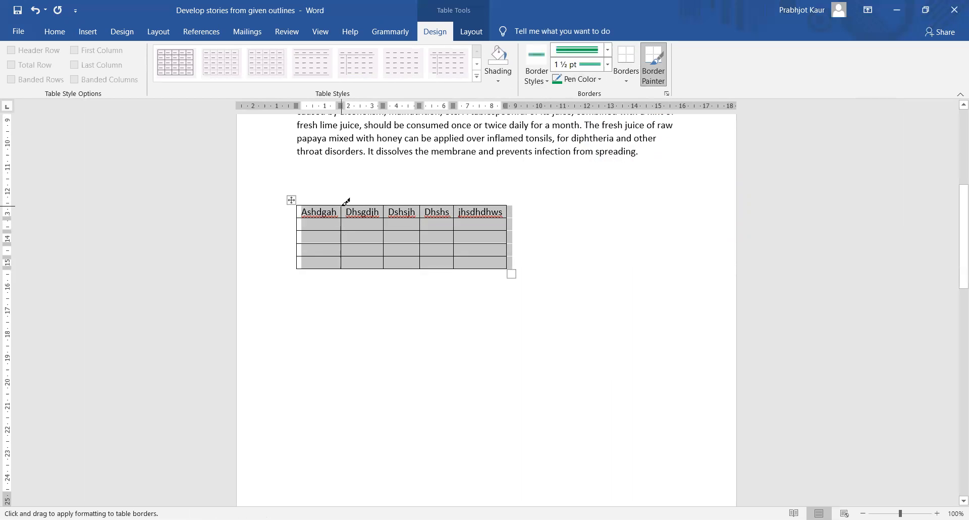
- Paint the green double-line border onto all table borders, inside and outside, then reselect the table
drag(346, 208, 347, 260)
drag(386, 223, 386, 266)
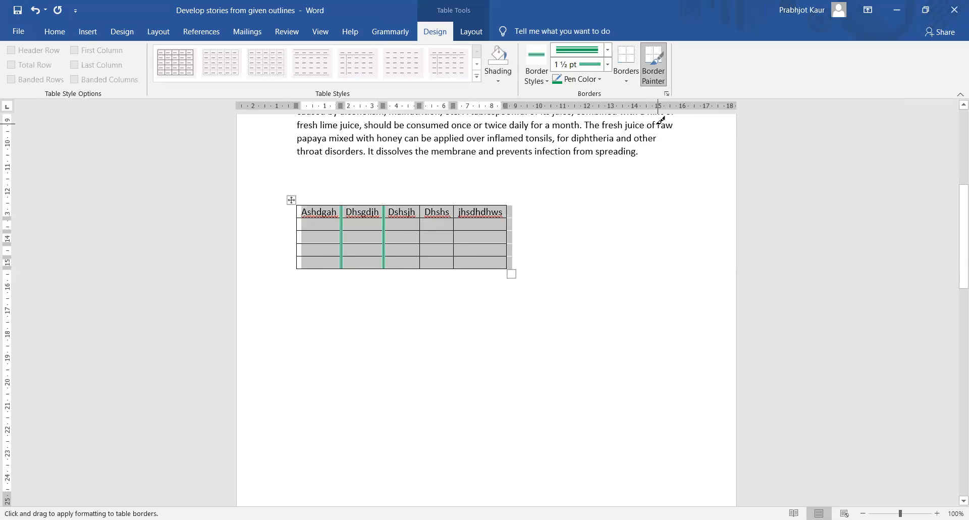
click(631, 85)
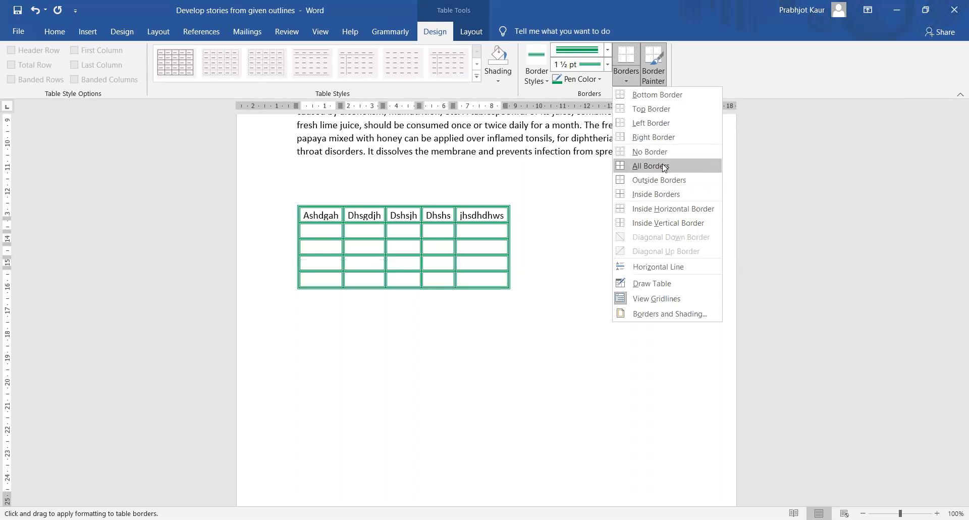
click(665, 167)
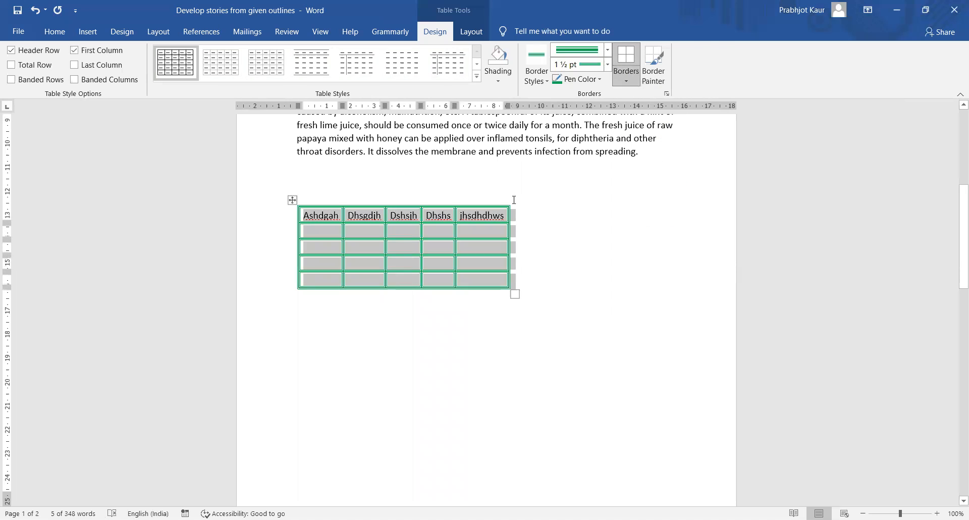
click(552, 256)
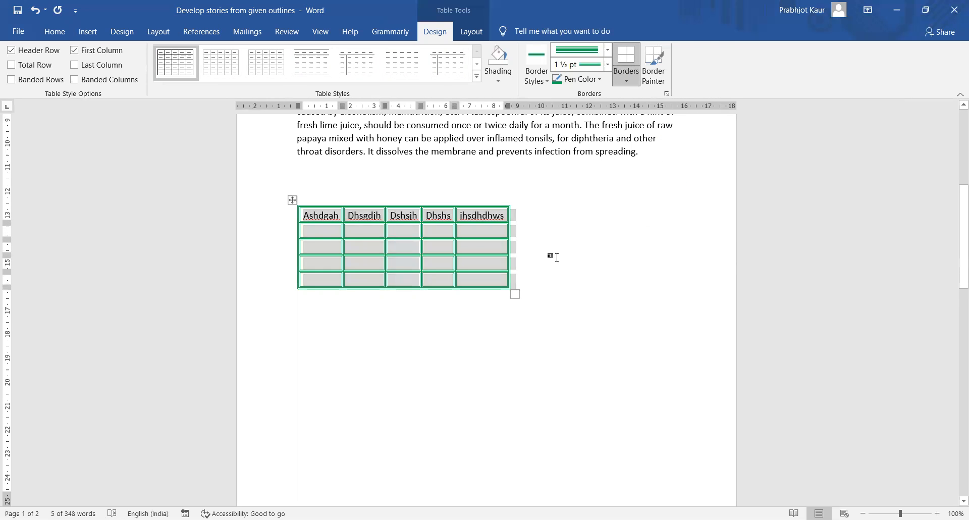
click(294, 199)
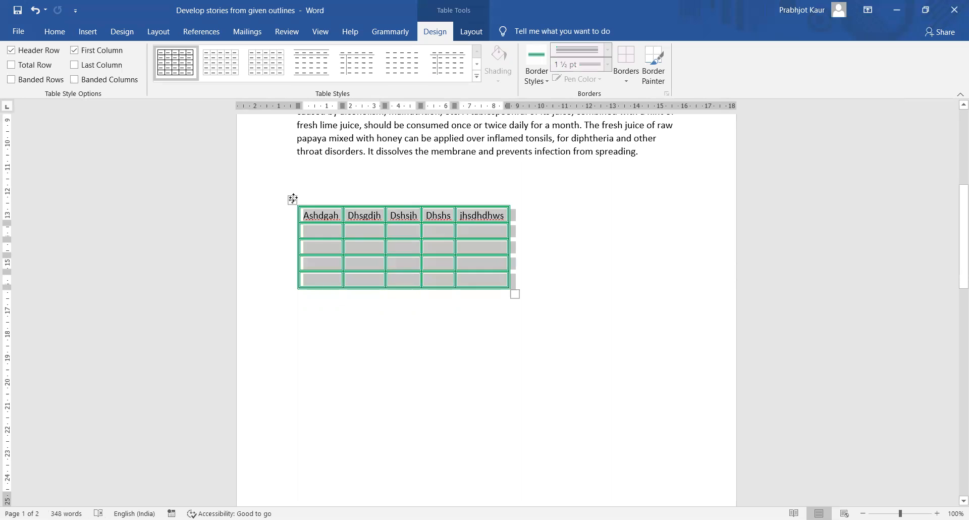
- Raise the table row height to 1 cm
click(472, 34)
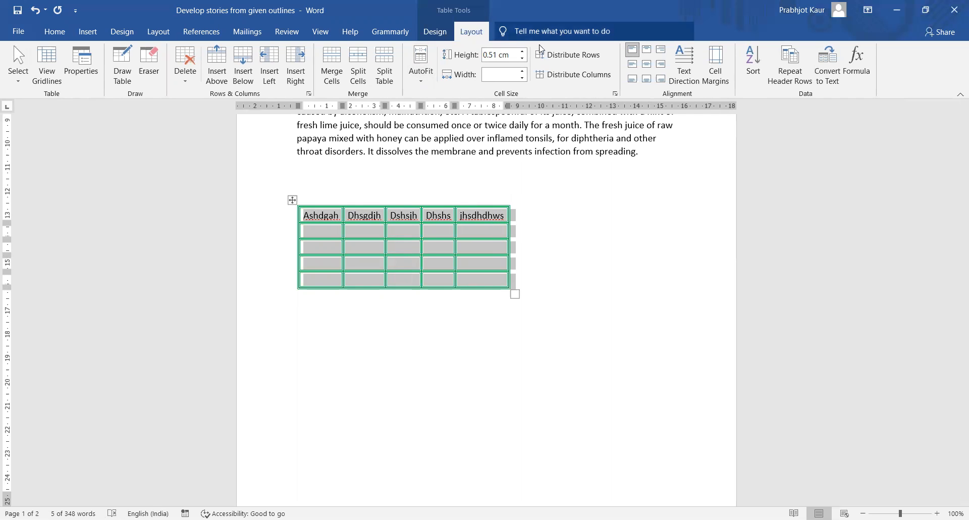
click(523, 52)
click(523, 52)
click(522, 52)
click(523, 52)
click(523, 52)
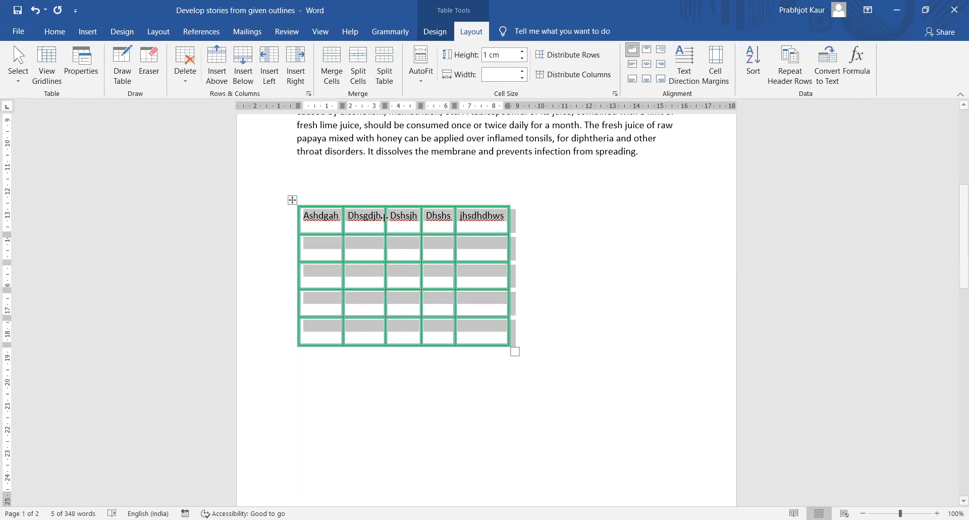
- Select the whole table and AutoFit it to the window width
click(334, 216)
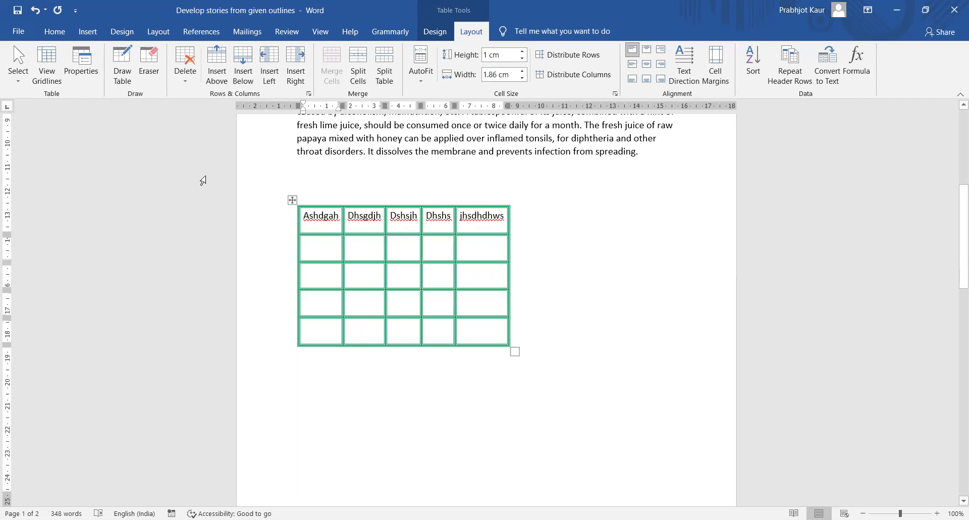
click(292, 200)
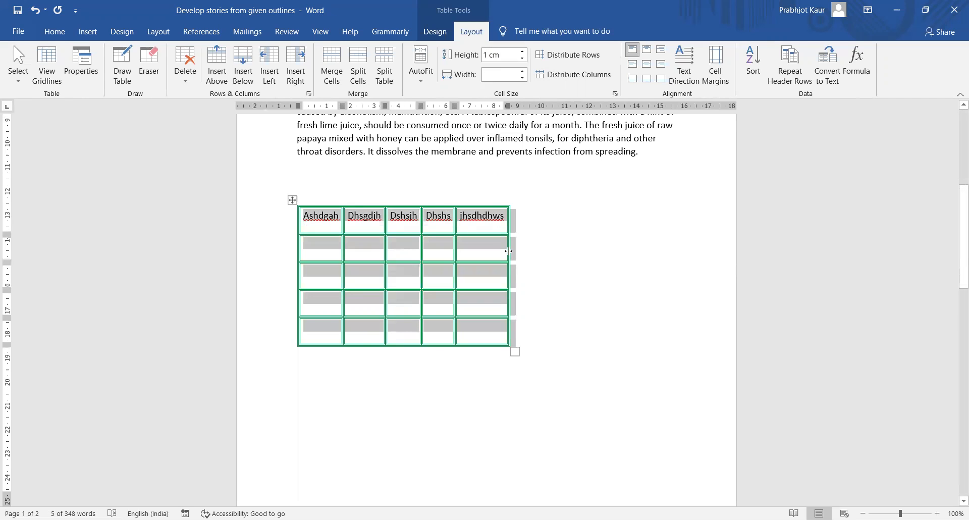
click(423, 89)
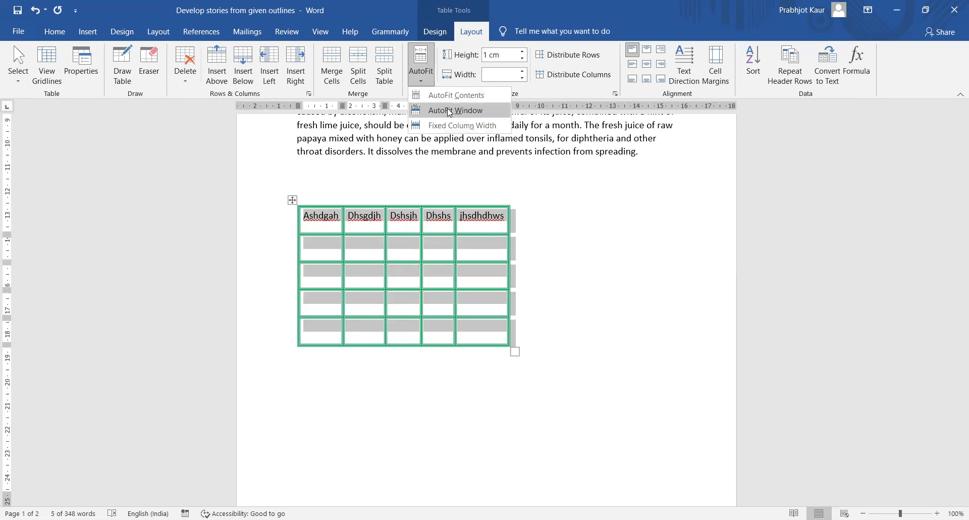
click(451, 111)
- Drag the Dhshs column border right and pull the header row taller
click(640, 280)
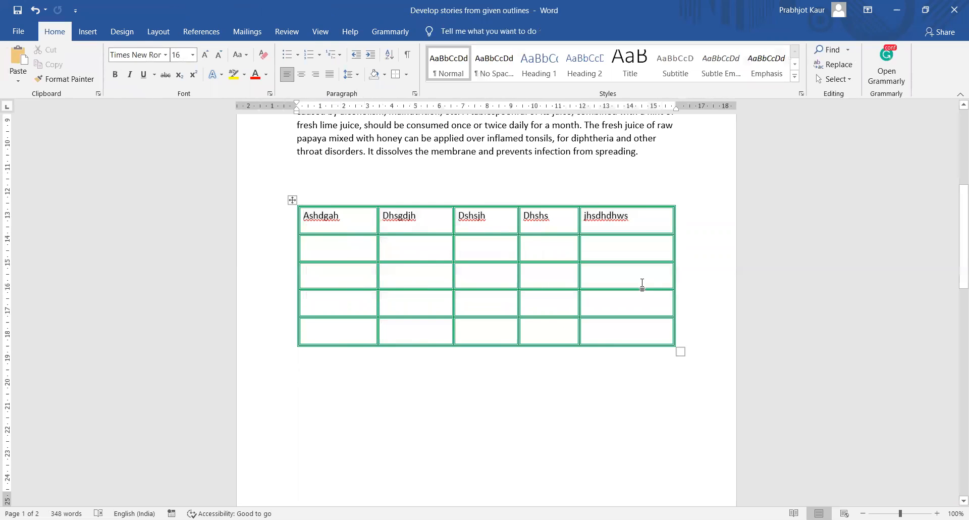
click(292, 200)
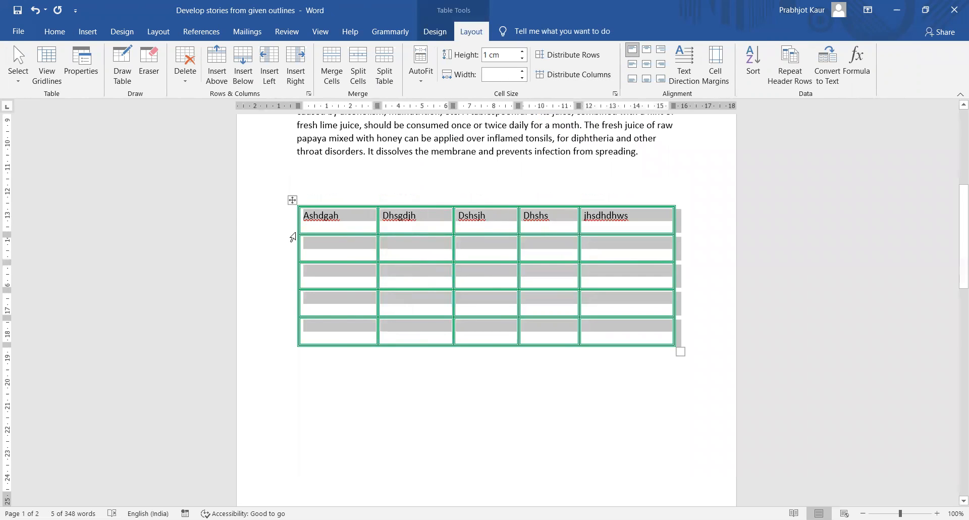
mouse_move(577, 218)
mouse_down()
mouse_move(560, 226)
mouse_move(609, 218)
mouse_move(585, 225)
mouse_move(593, 222)
mouse_up()
drag(358, 233, 368, 251)
- Open the Cell Margins settings, cancel without changes, and move out of the table
click(577, 222)
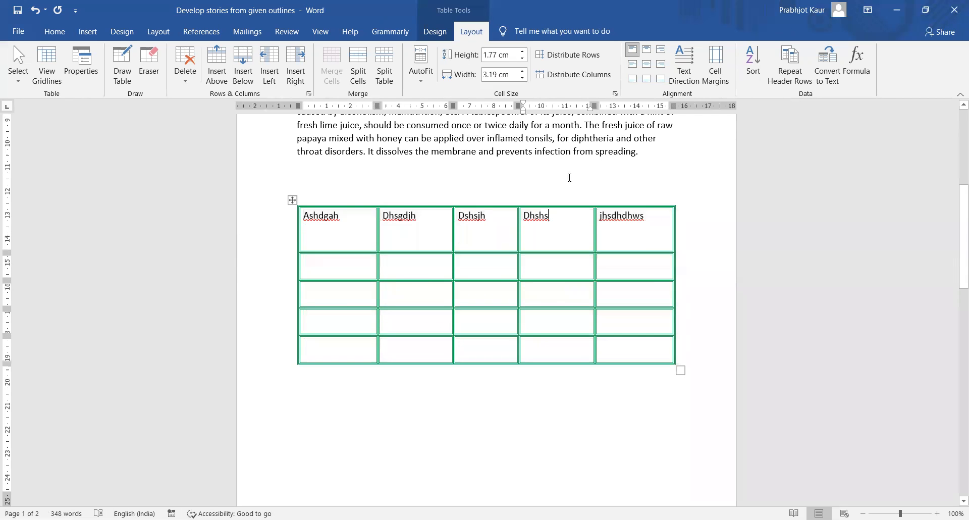
click(716, 79)
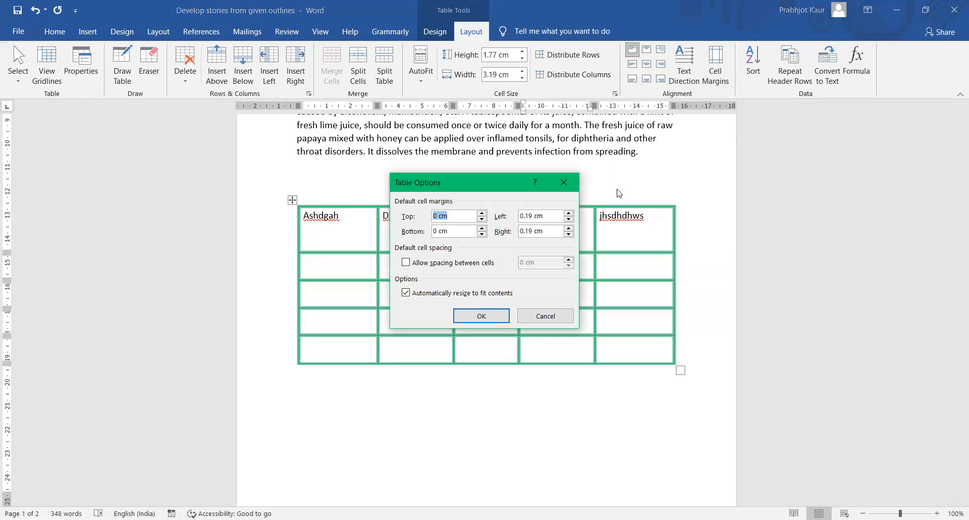
click(550, 319)
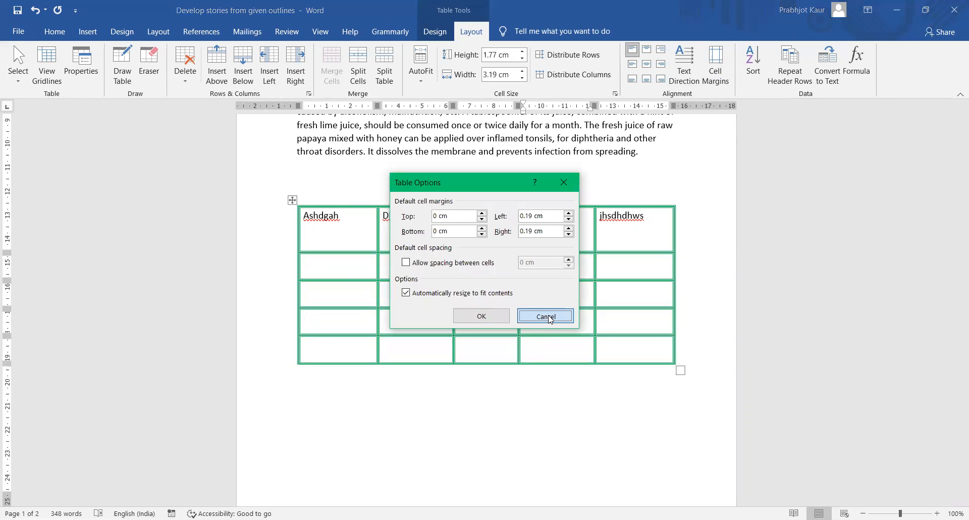
click(728, 202)
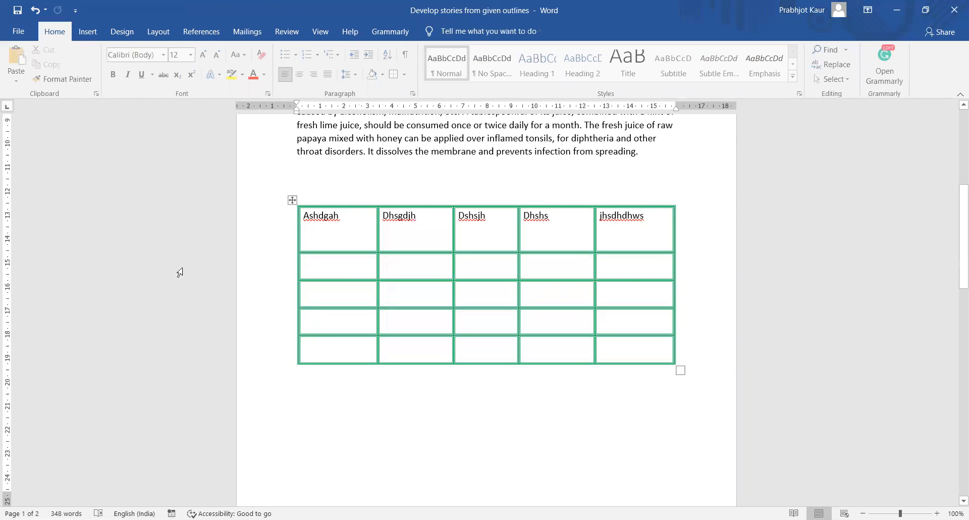
- Select the header row and set its labels to Align Center, middle of each cell
click(292, 201)
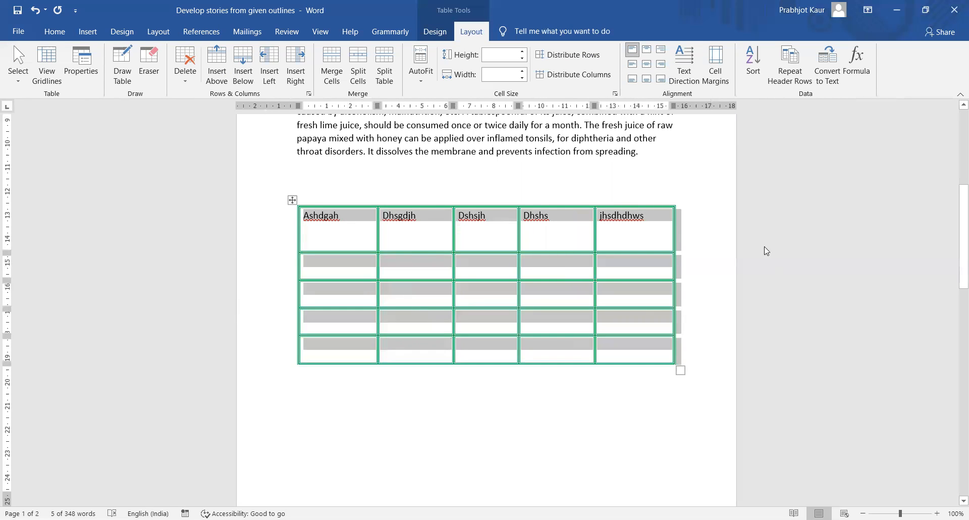
click(722, 232)
drag(302, 219, 641, 223)
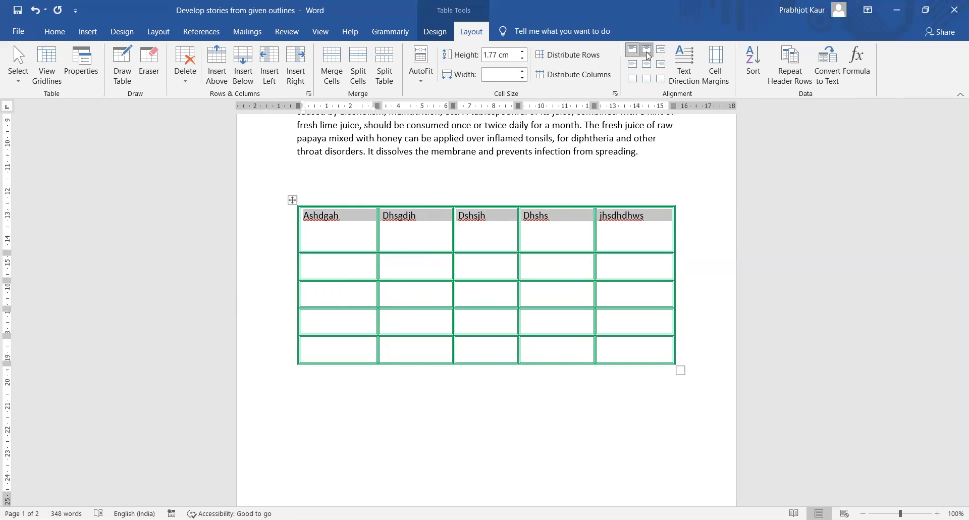
click(648, 51)
click(661, 49)
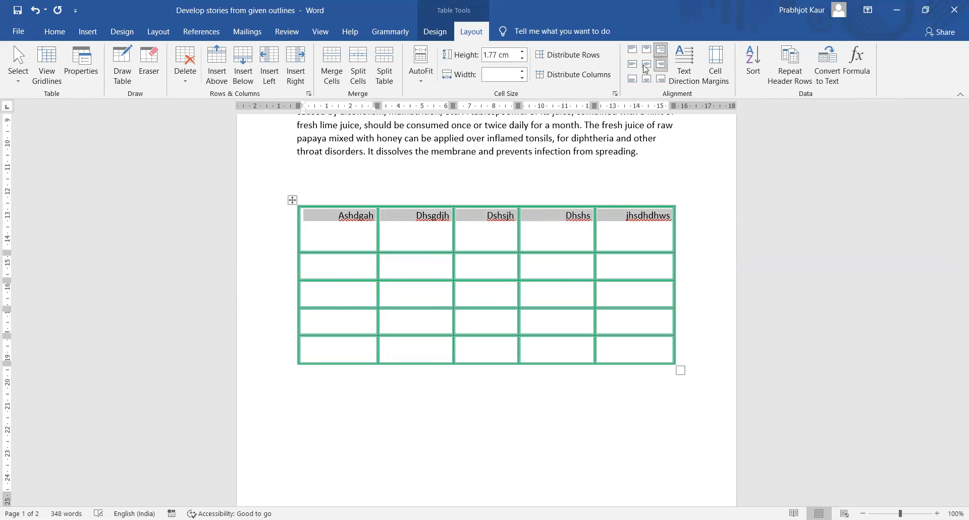
click(647, 68)
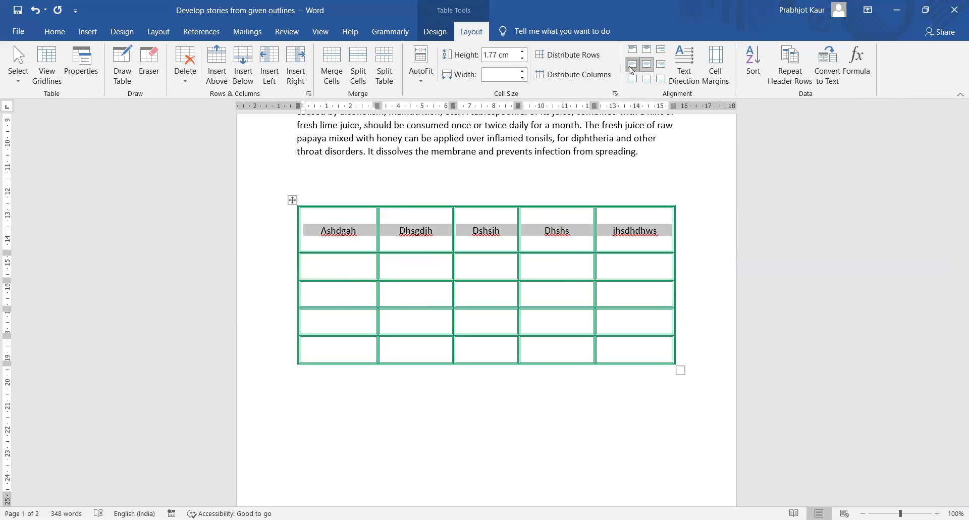
click(631, 66)
click(661, 80)
click(648, 80)
click(661, 64)
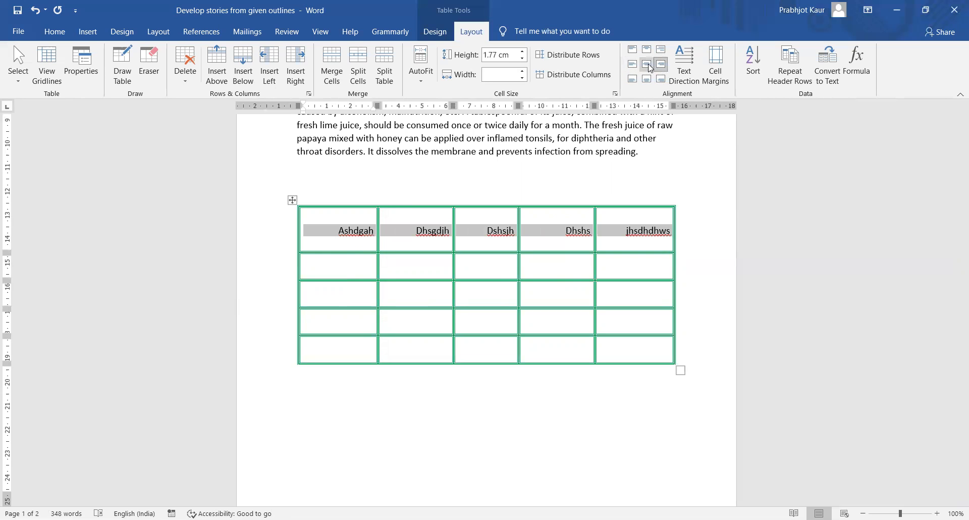
click(648, 66)
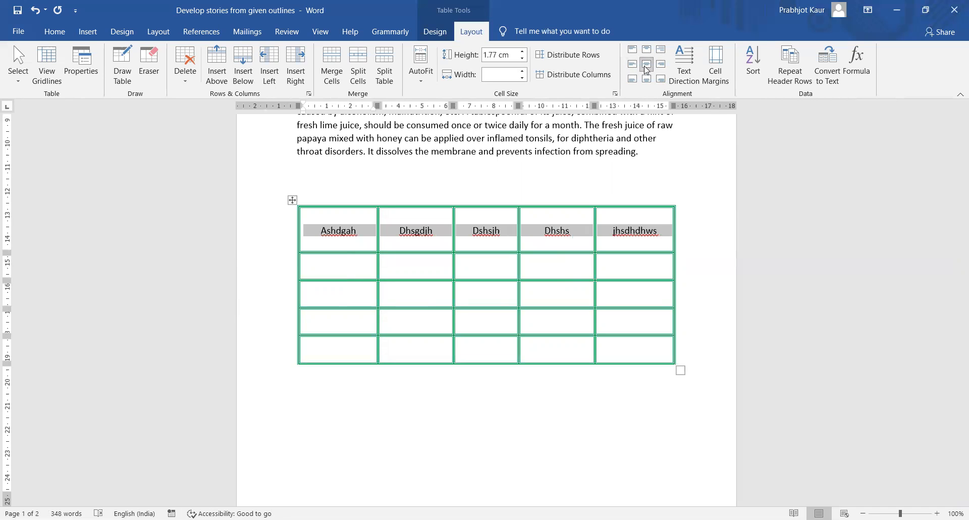
click(352, 265)
- Enter Sdjhkjds, Jhgsdjhwged, Hgdgwj and hdhs into row 2's first four cells
text(sdjhkjds)
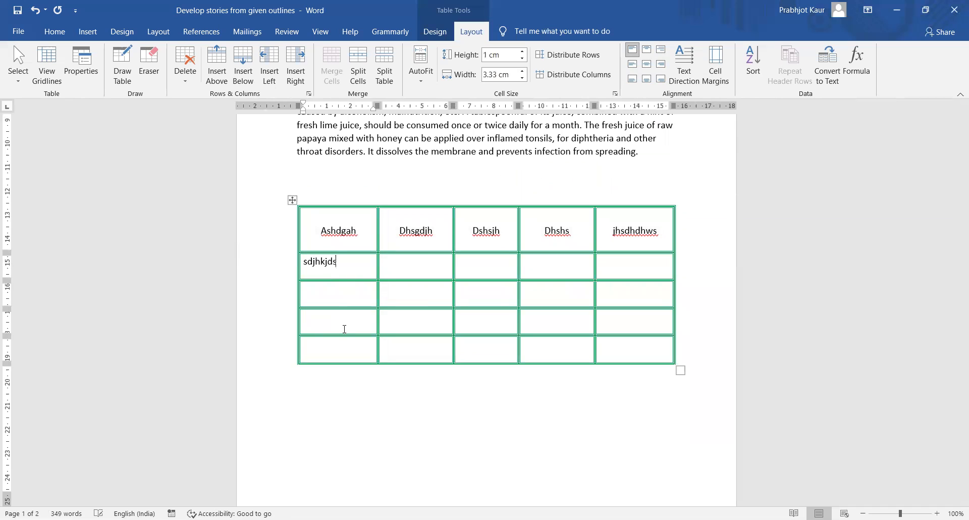
key(Return)
key(Tab)
text(Jhgsdjhwged)
key(Tab)
text(hgdgwj)
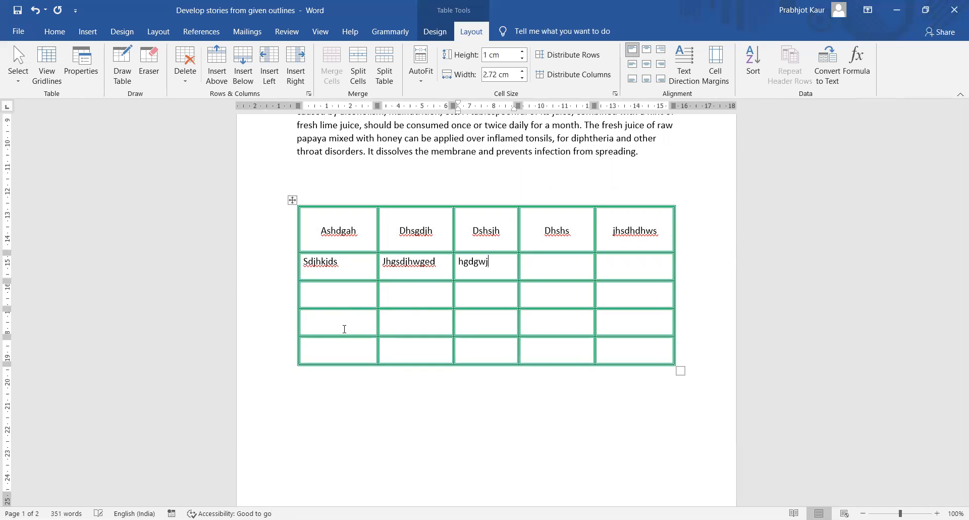
key(Tab)
text(hdhs)
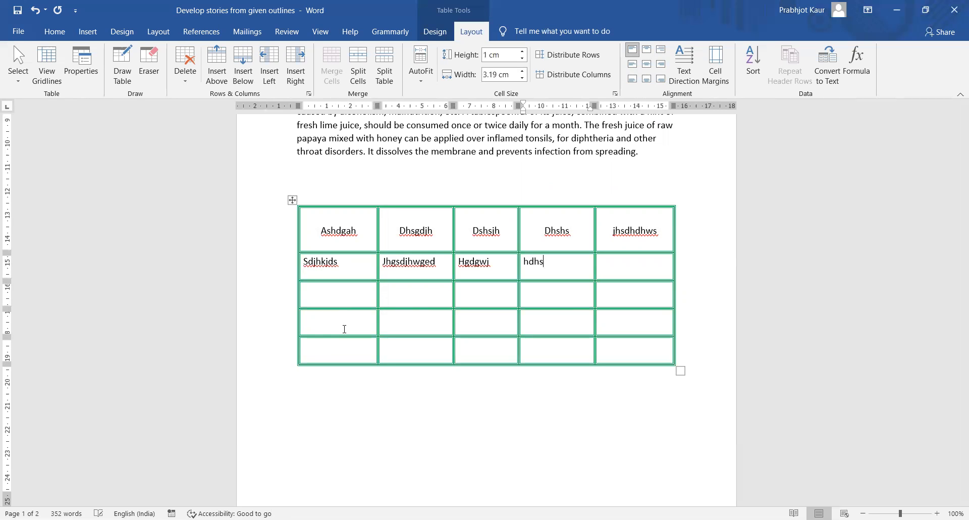
click(400, 263)
click(469, 261)
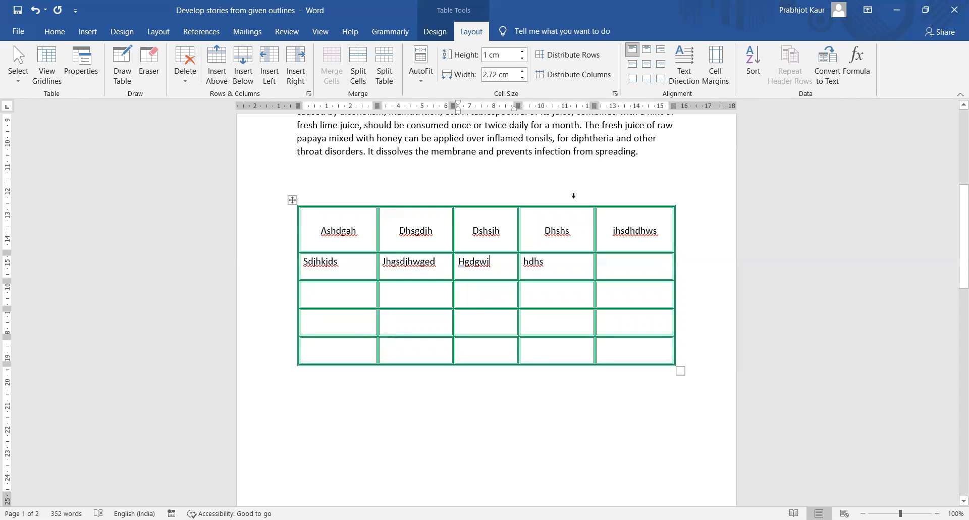
- In Cell Margins, set the top margin to 0.2 cm and the bottom to 0.15 cm
click(721, 76)
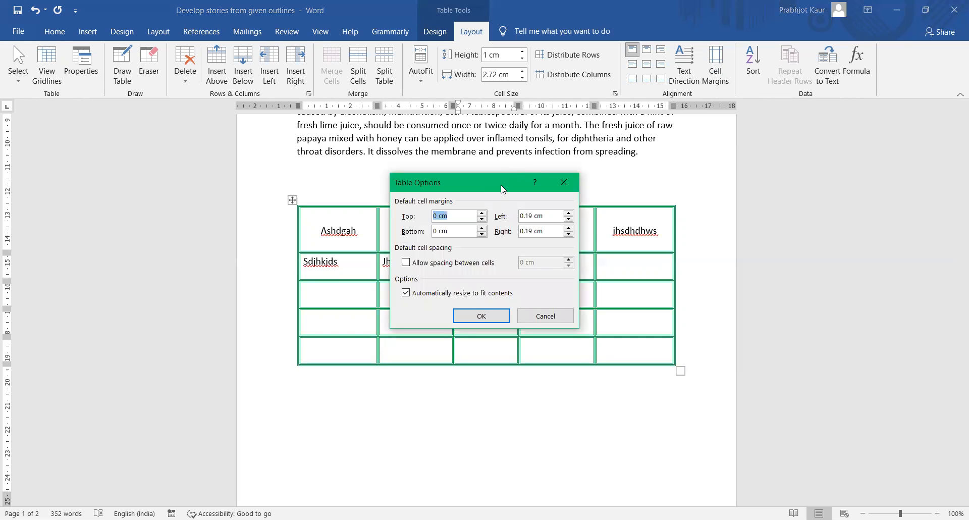
drag(503, 188, 810, 162)
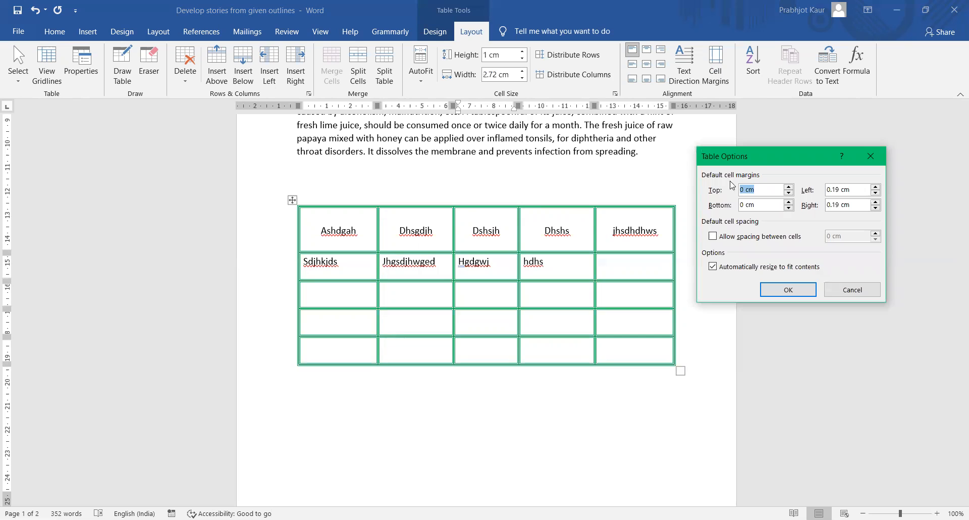
click(789, 187)
click(789, 188)
click(789, 202)
click(789, 201)
click(789, 202)
- Set the left and right cell margins to 0.25 cm and apply the margins
click(875, 187)
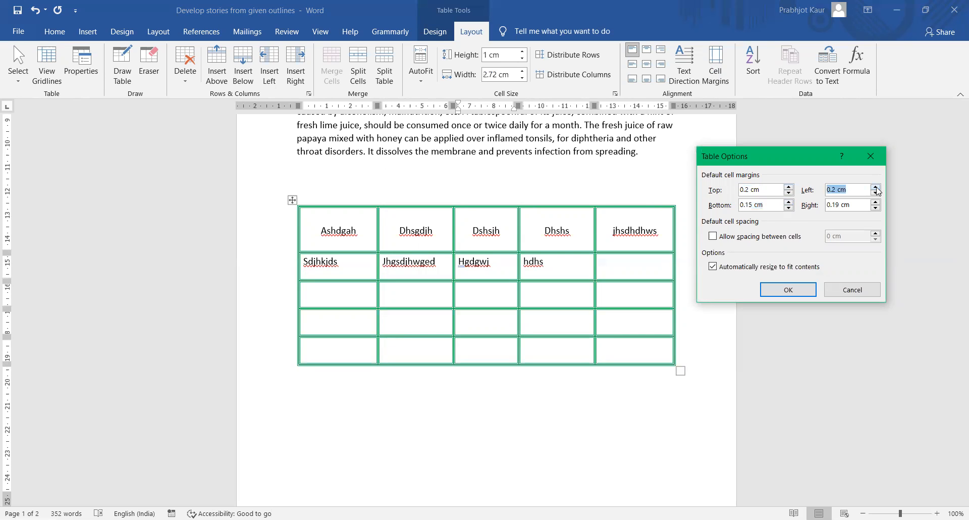
click(877, 194)
click(876, 194)
click(876, 194)
click(876, 187)
click(876, 187)
click(876, 188)
click(876, 187)
click(876, 202)
click(876, 202)
click(876, 202)
click(876, 208)
click(785, 296)
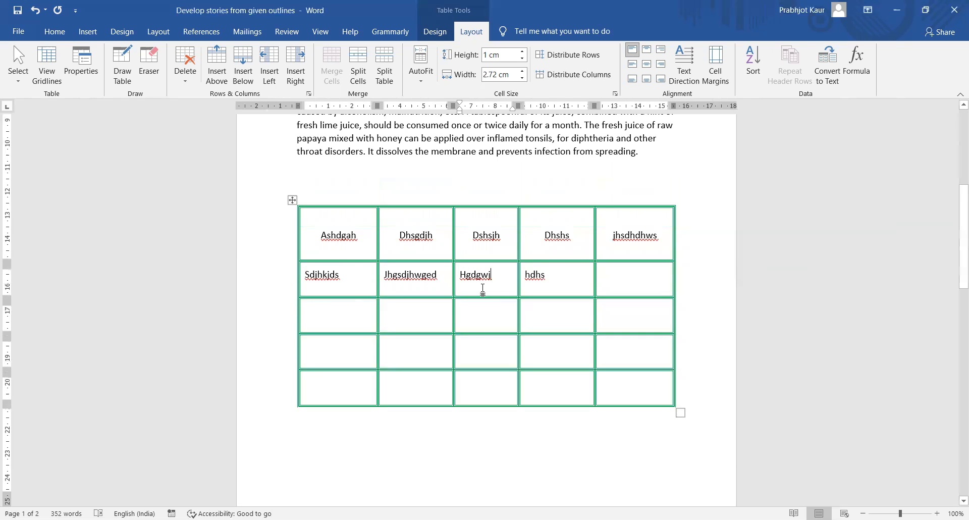
- Select the word Hgdgwj and reopen Cell Margins to review the padding values
click(495, 284)
drag(463, 274, 507, 274)
click(720, 73)
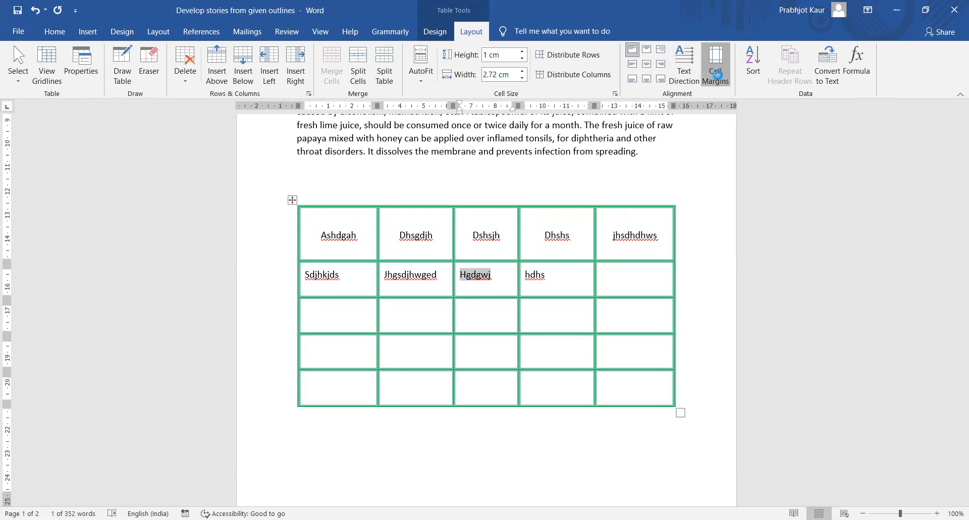
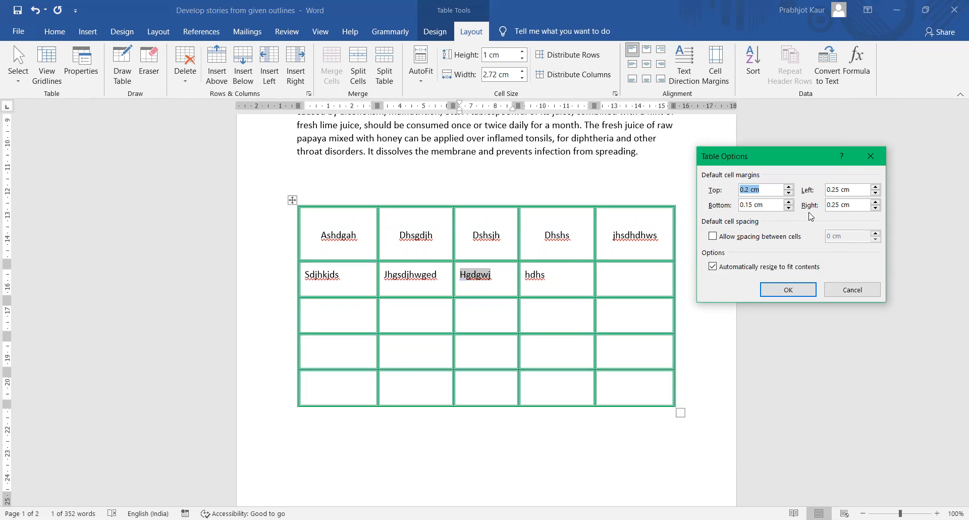
- Allow 0.15 cm spacing between the table's cells
click(714, 237)
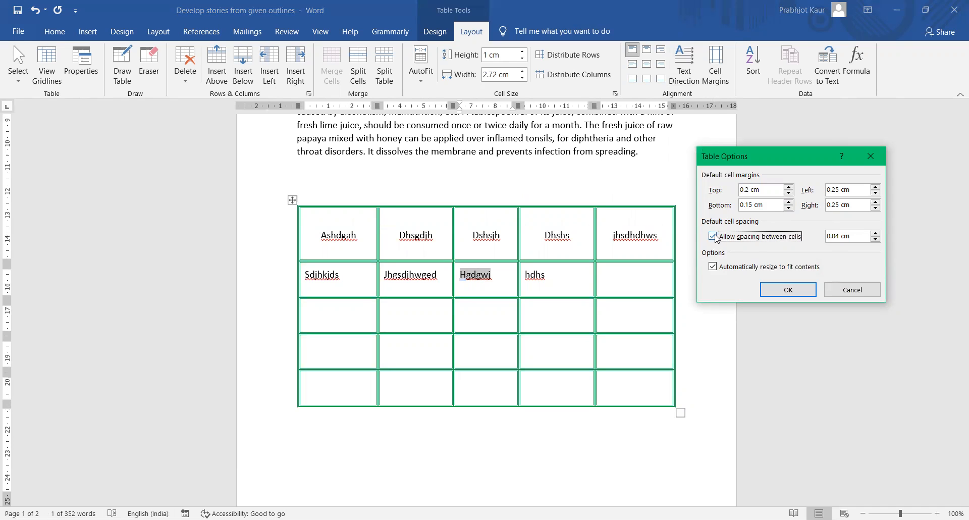
click(876, 233)
click(876, 233)
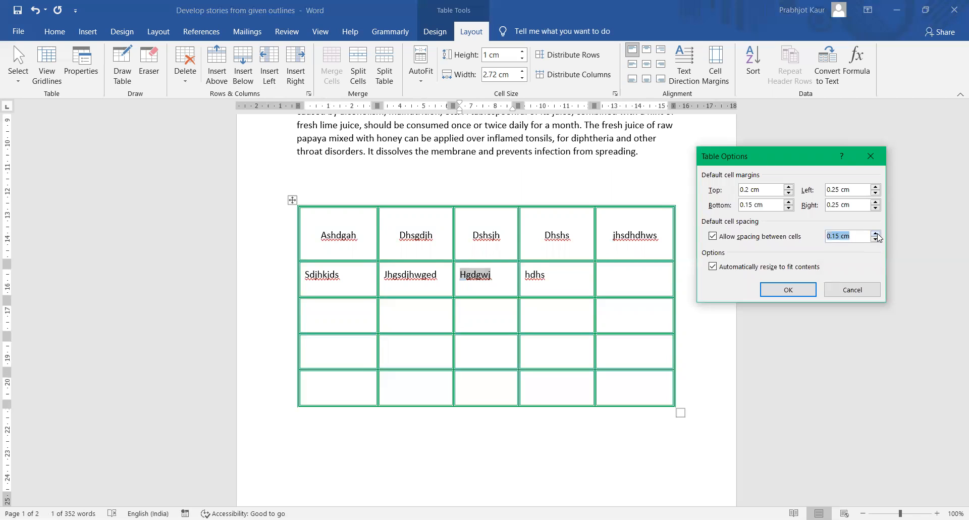
click(790, 293)
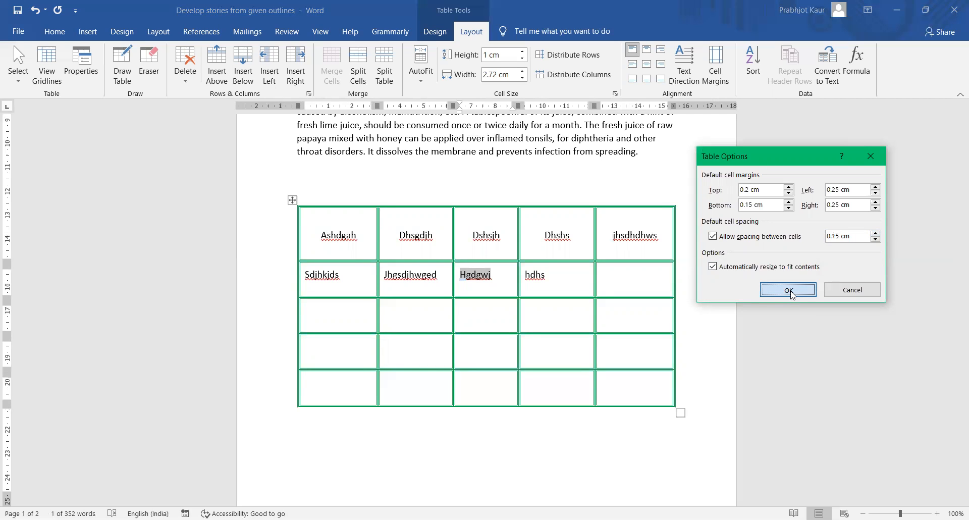
click(789, 291)
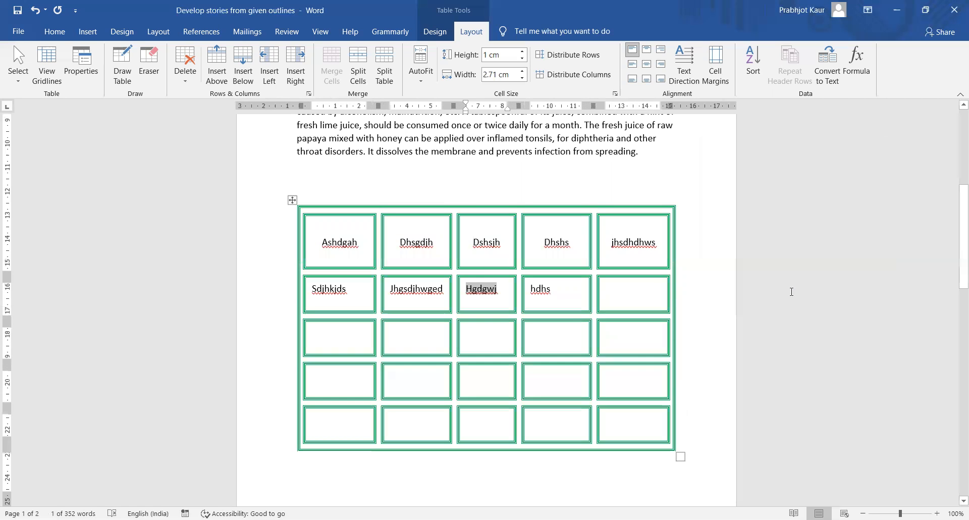
- Look over the separated cells, then undo the cell spacing
click(714, 287)
scroll(711, 298, down, 3)
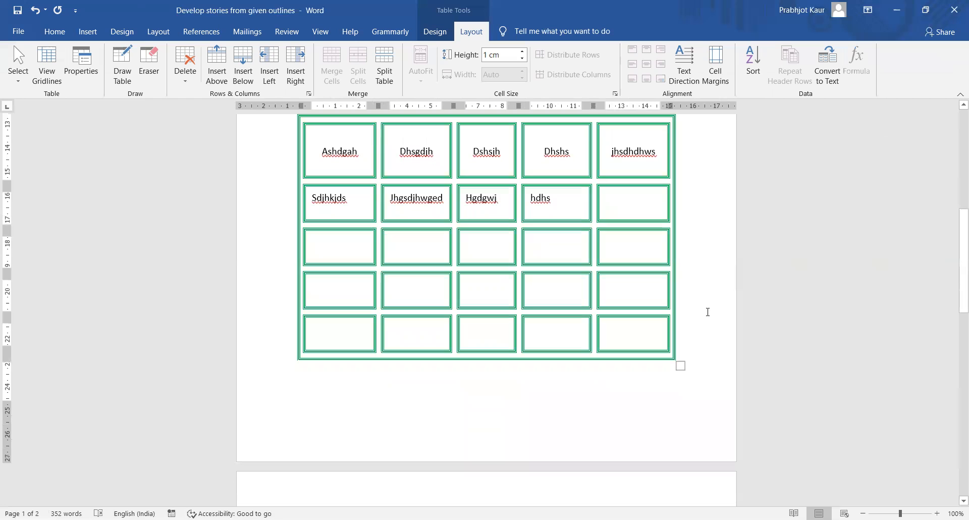
scroll(709, 312, up, 2)
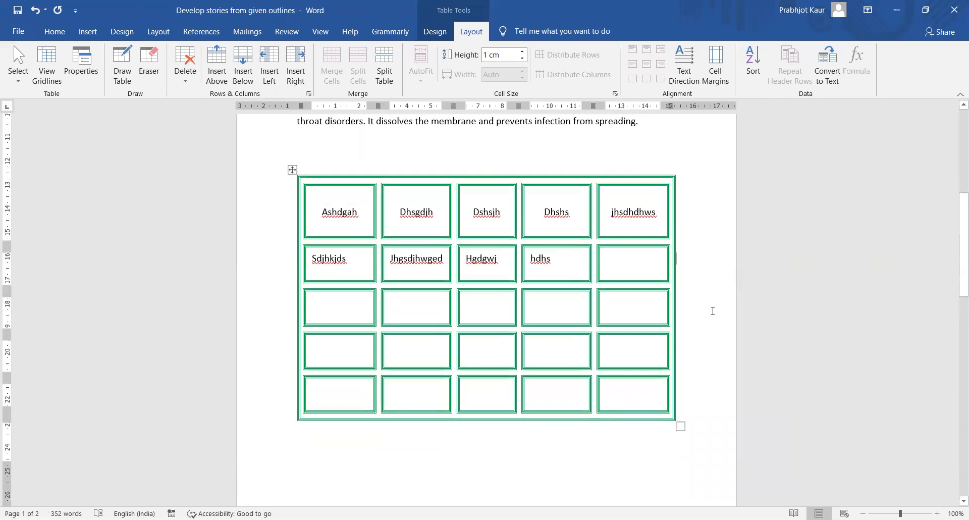
key(ctrl+z)
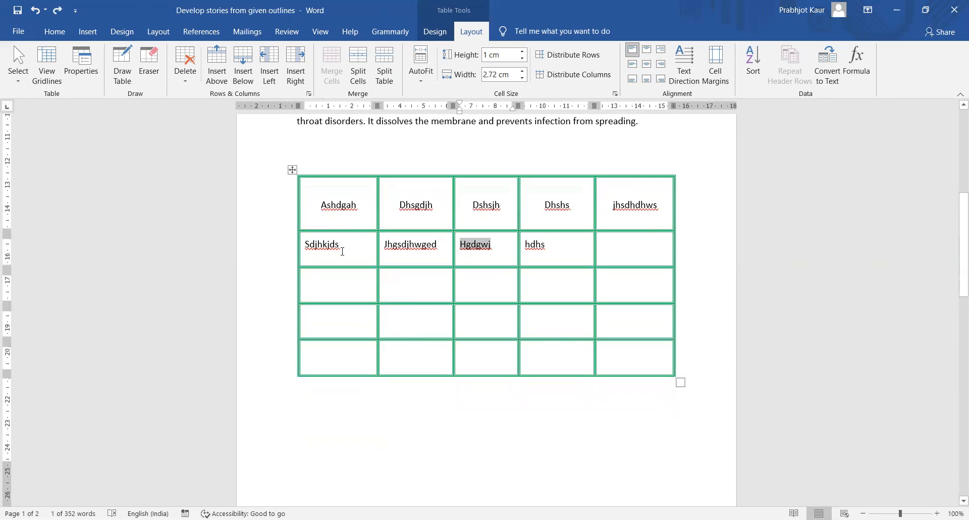
- Cycle Ashdgah's text direction through the vertical options and back to horizontal
click(342, 251)
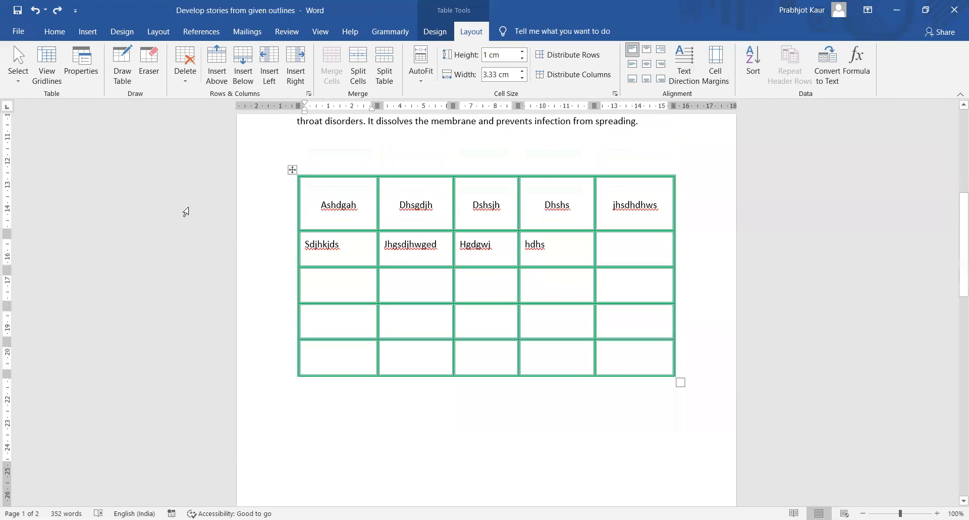
drag(324, 204, 302, 207)
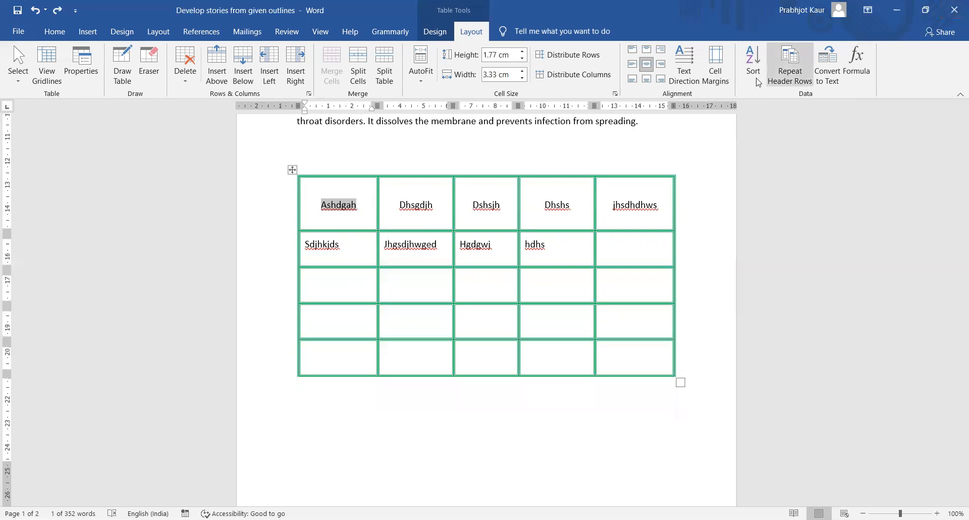
click(685, 77)
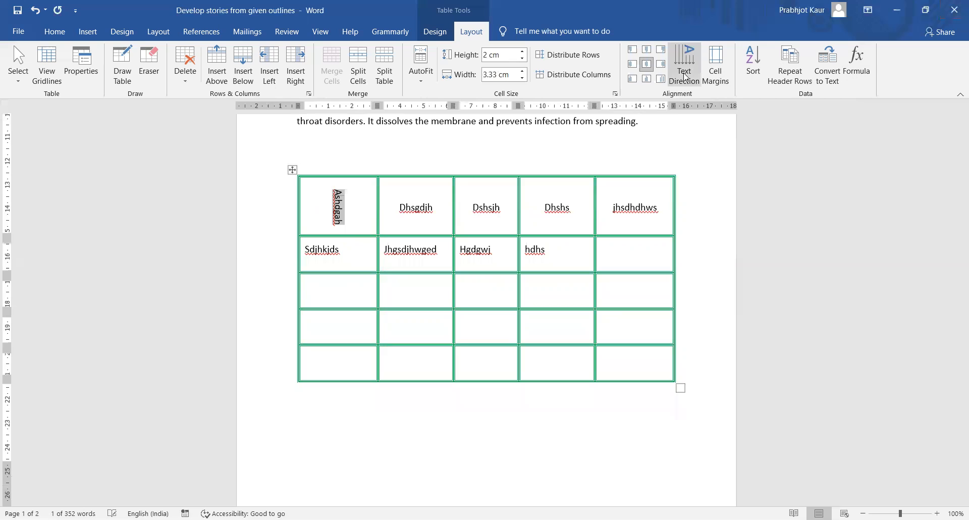
click(685, 76)
click(685, 76)
click(685, 76)
click(685, 76)
click(685, 75)
click(685, 76)
click(685, 75)
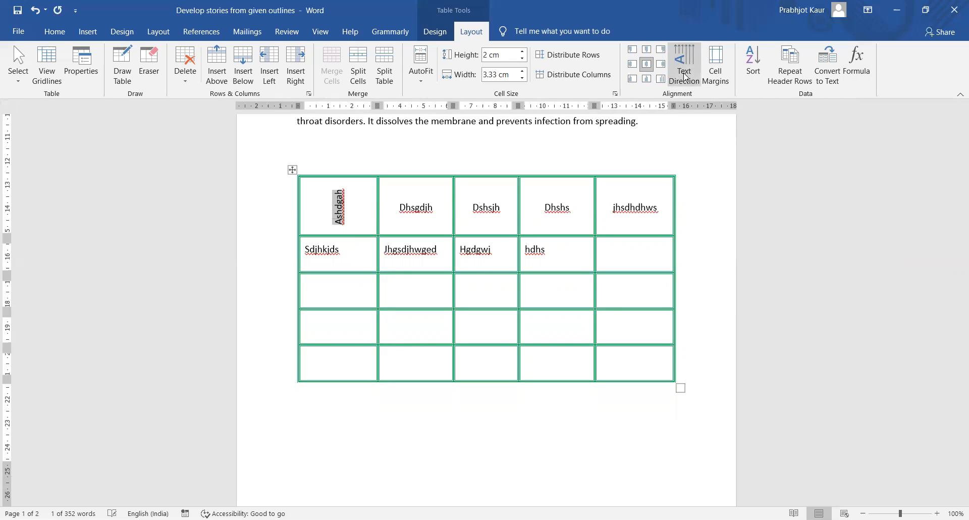
click(685, 76)
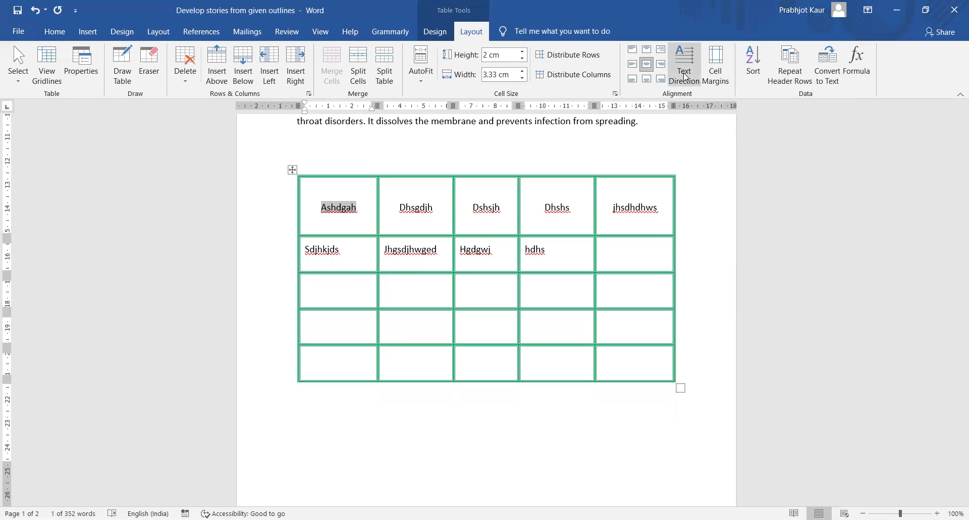
click(703, 171)
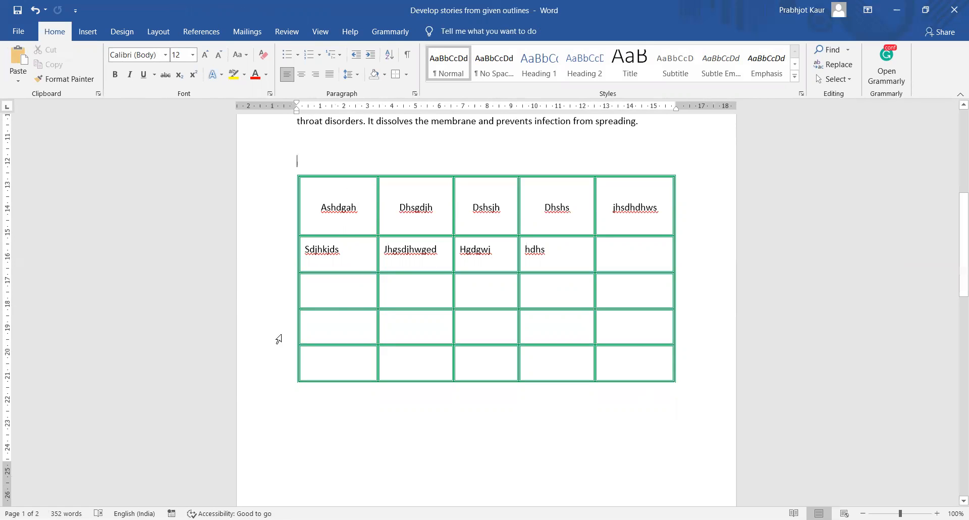
click(319, 325)
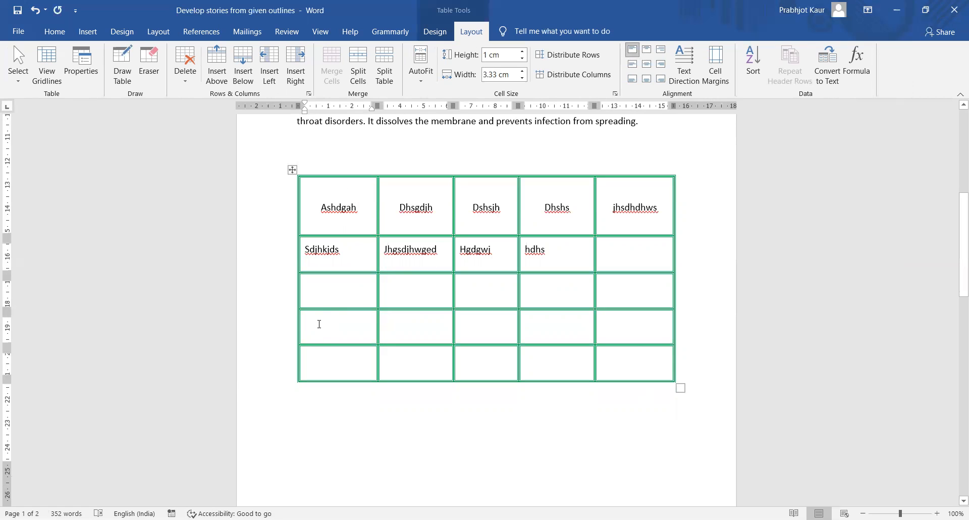
click(387, 75)
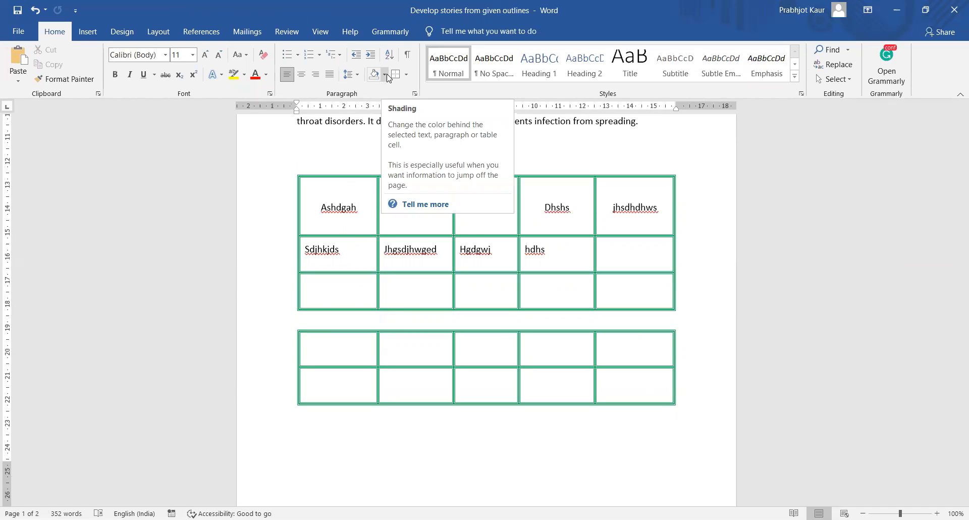
key(ctrl+z)
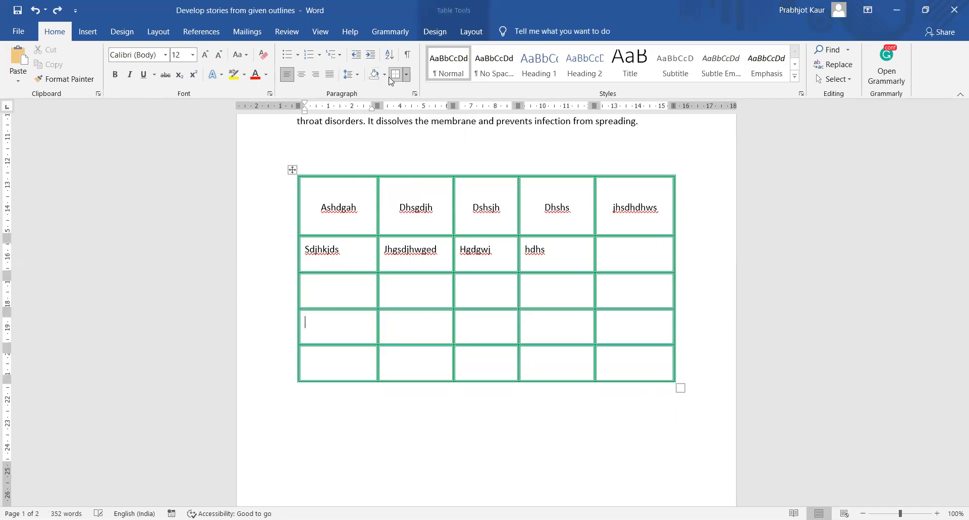
click(564, 365)
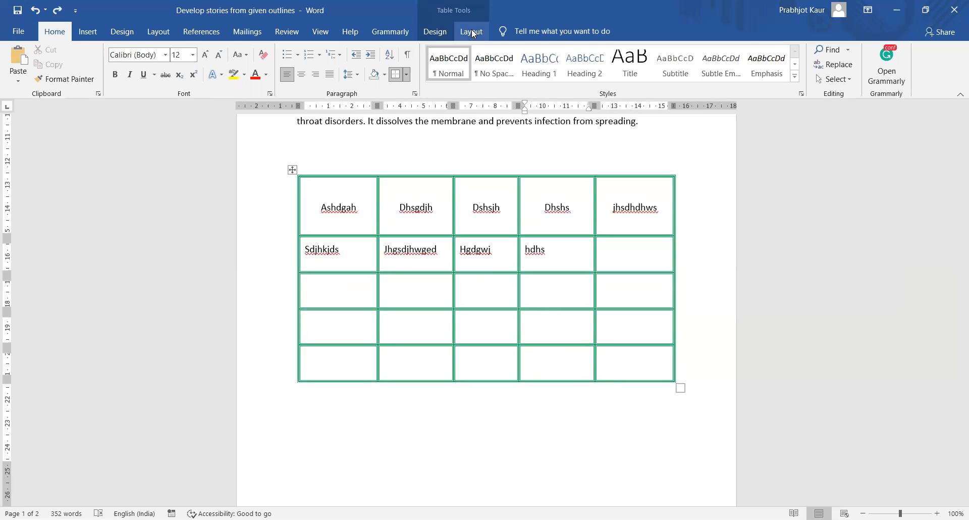
click(434, 27)
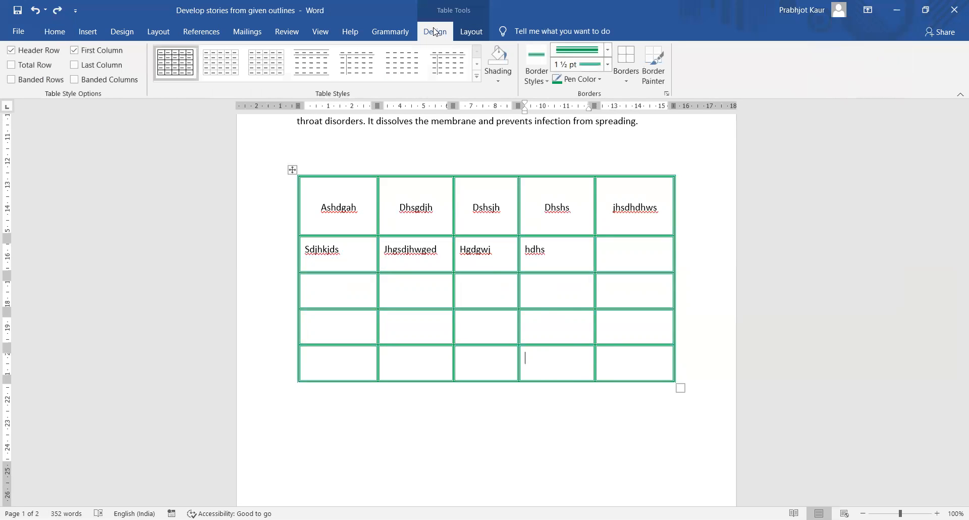
click(465, 37)
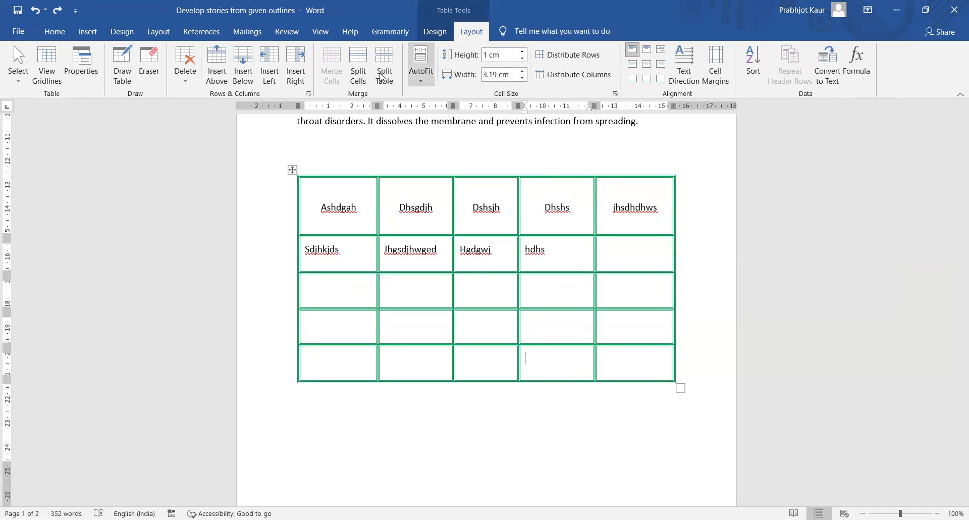
click(358, 65)
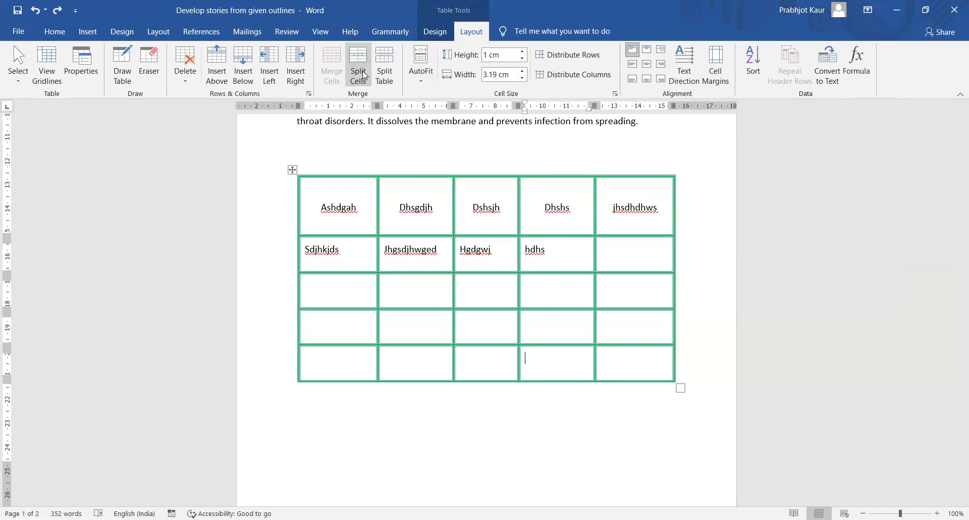
click(533, 244)
click(457, 289)
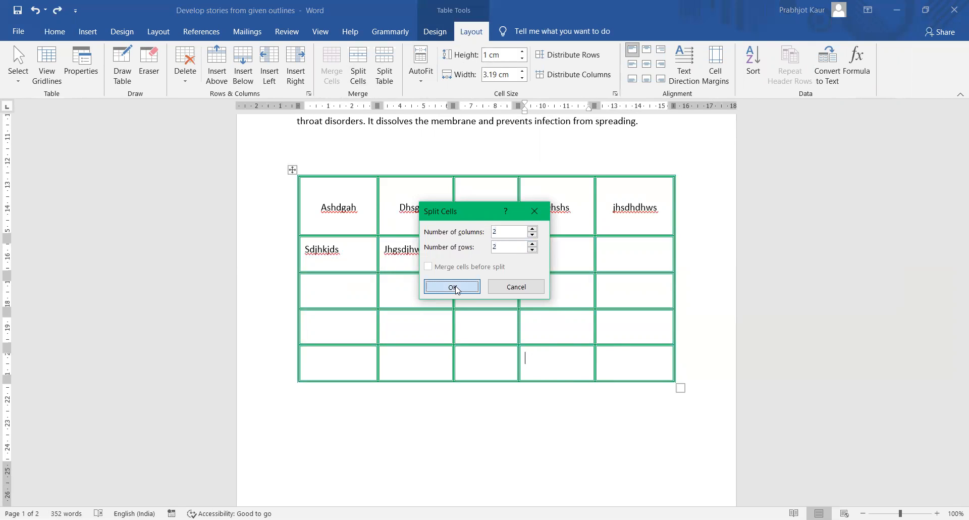
click(662, 384)
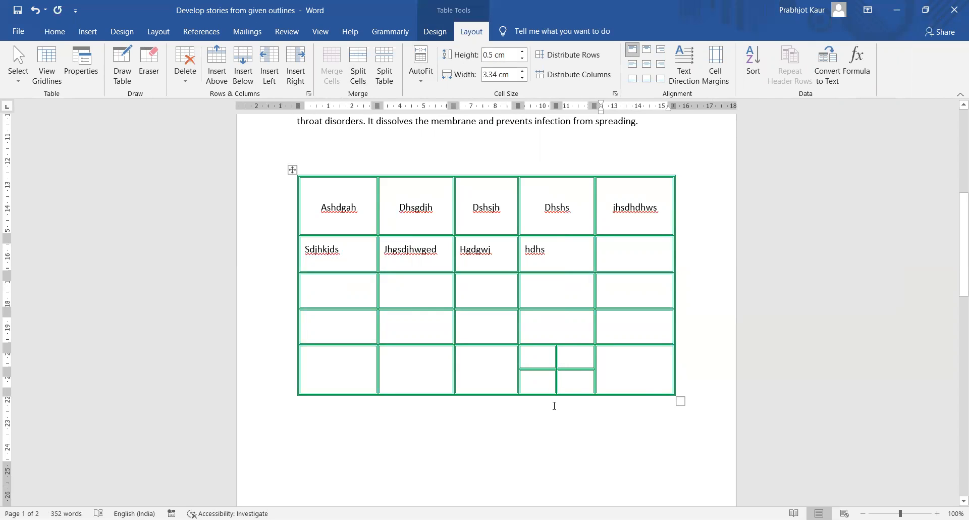
key(ctrl+z)
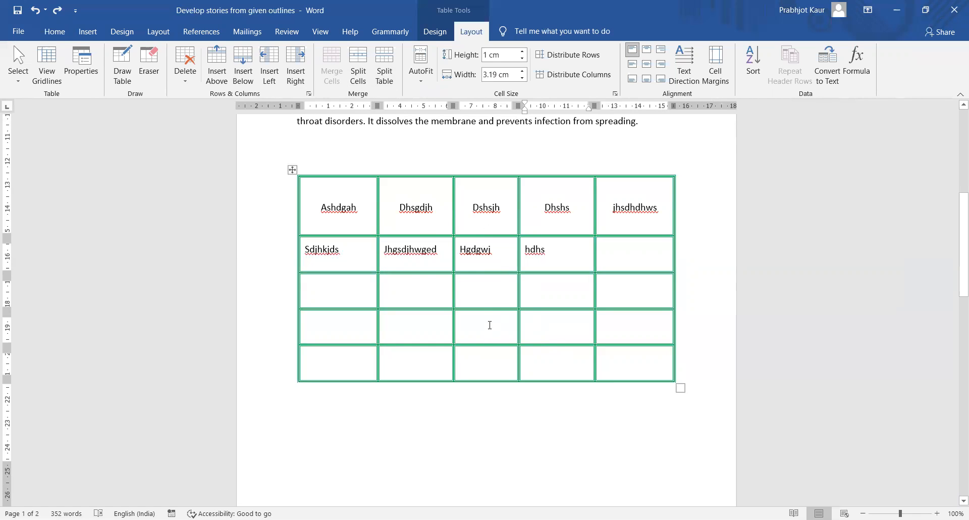
- Merge the third and fourth cells of row 4
drag(482, 320, 565, 331)
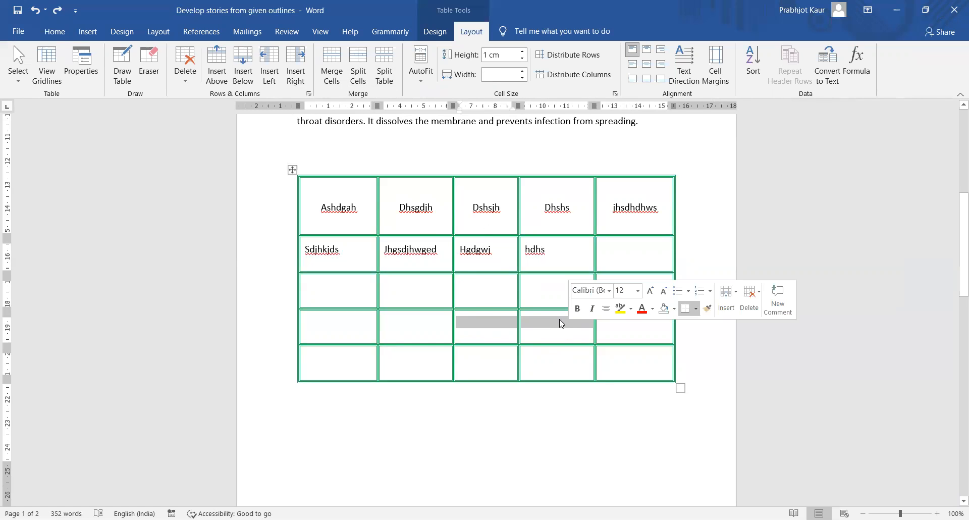
click(339, 77)
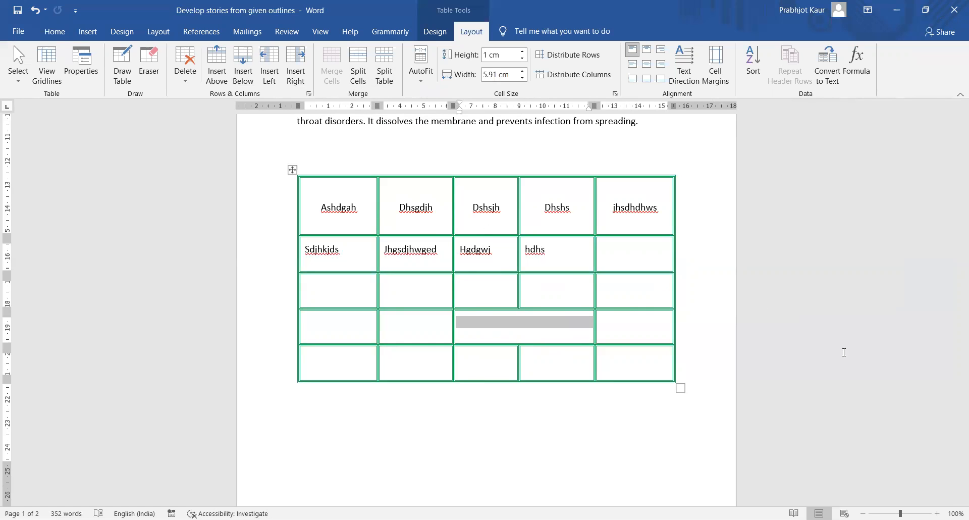
click(643, 331)
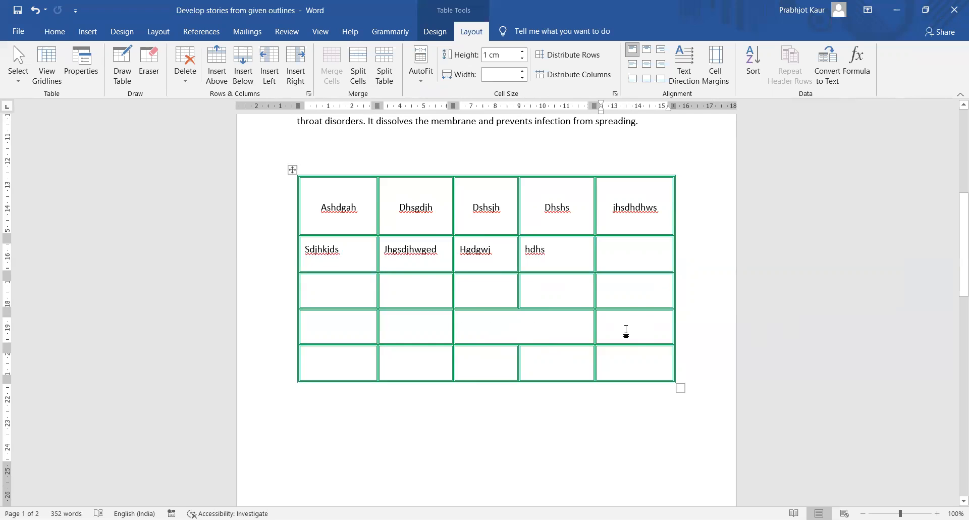
- Undo that merge and merge the top-row Dshsjh and Dhshs cells instead
key(ctrl+z)
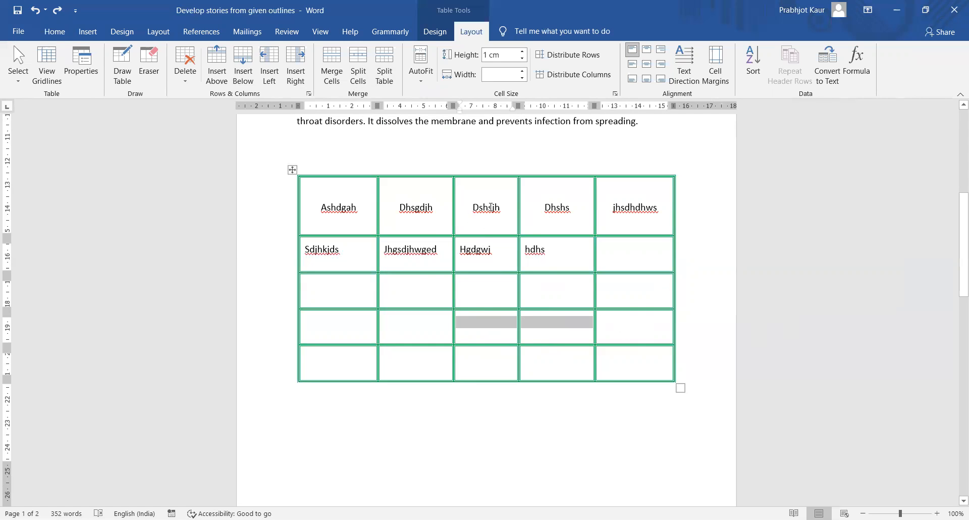
drag(464, 204, 566, 218)
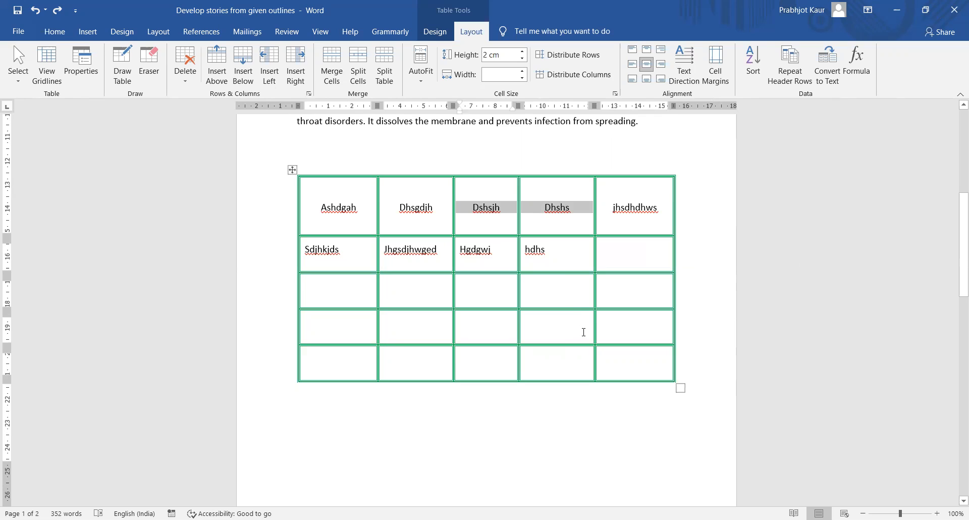
click(338, 76)
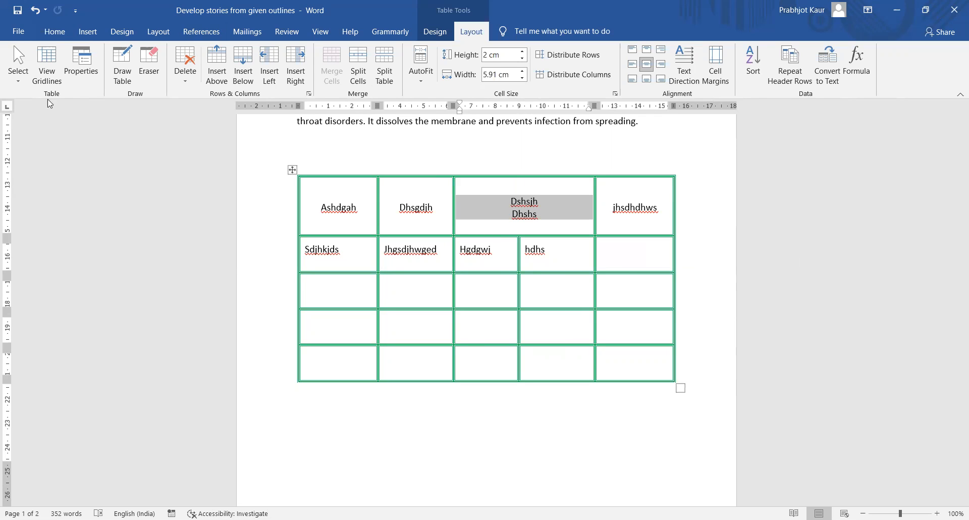
- Erase the inner borders of the last two rows, undoing the accidentally removed bottom row
click(154, 70)
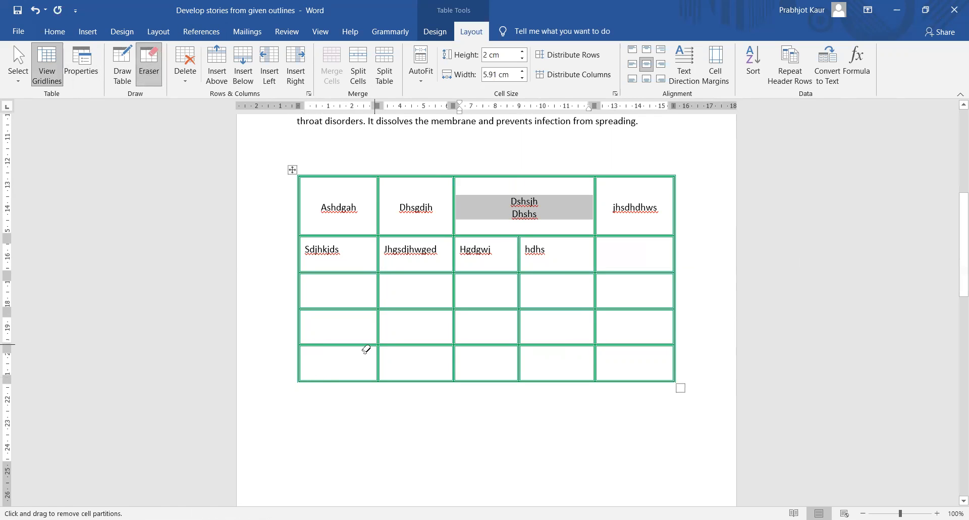
drag(368, 345, 512, 346)
drag(458, 315, 447, 362)
mouse_move(378, 337)
mouse_down()
mouse_move(631, 342)
mouse_move(605, 341)
mouse_up()
drag(512, 348, 633, 350)
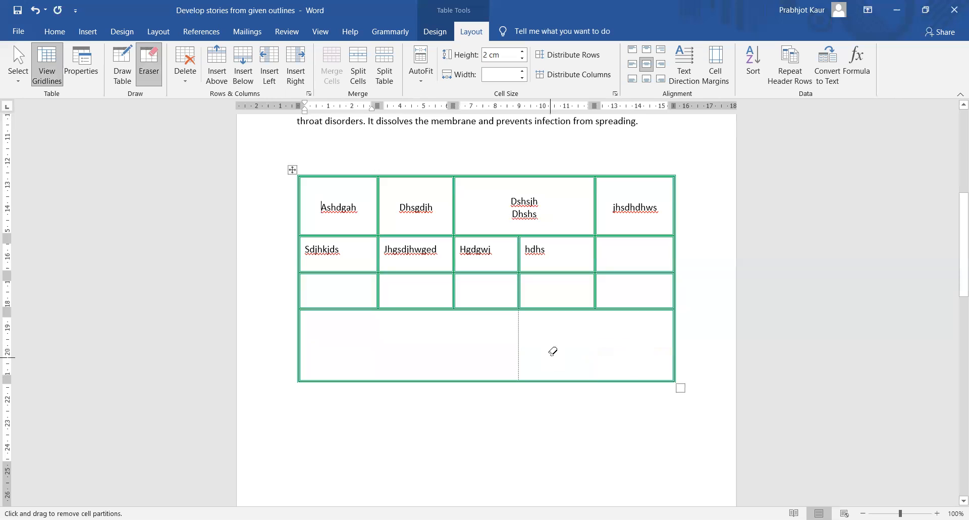
drag(494, 340, 548, 339)
mouse_move(264, 355)
mouse_down()
mouse_move(597, 359)
mouse_move(697, 377)
mouse_move(698, 389)
mouse_up()
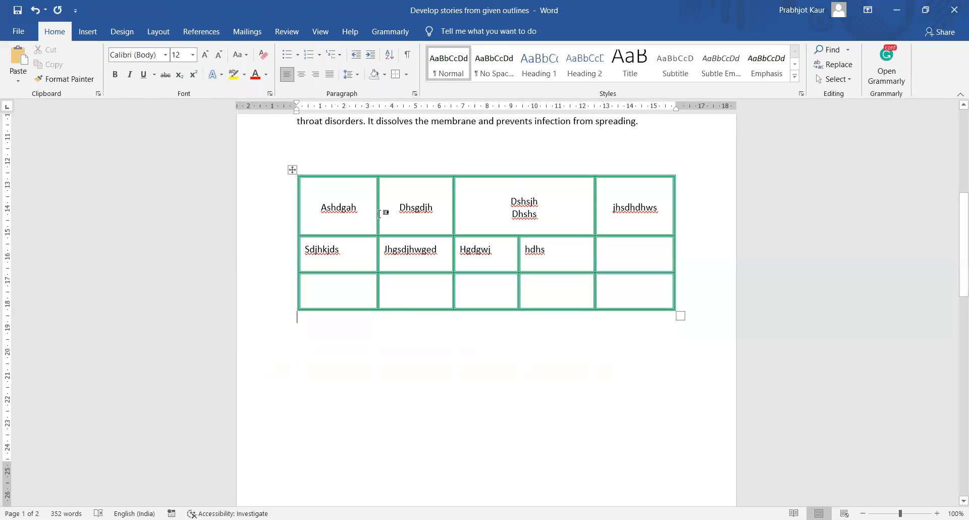
key(ctrl+z)
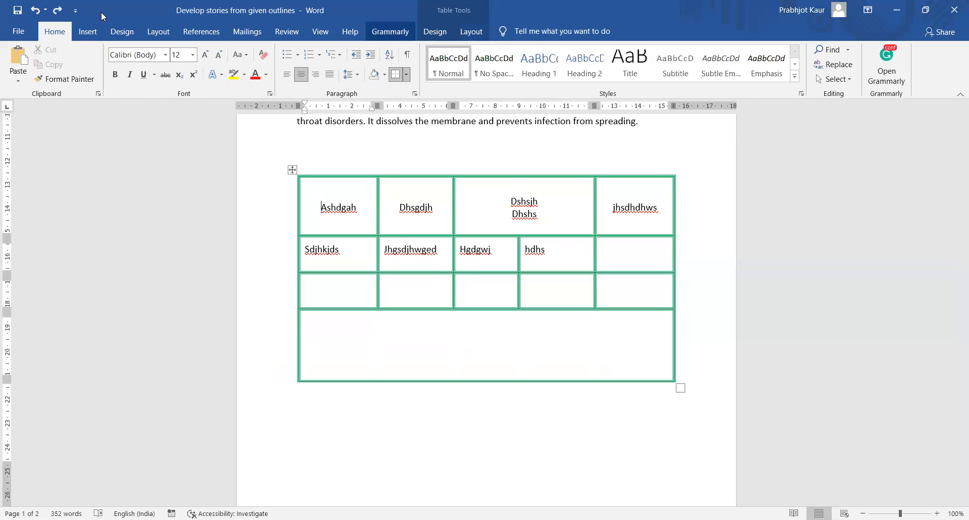
click(87, 31)
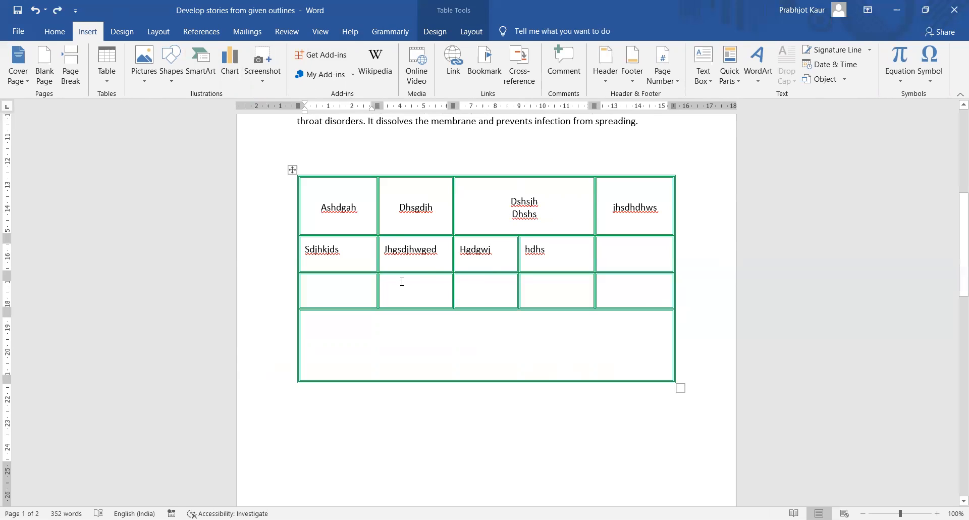
- Empty every table cell of text, then delete the entire table
click(292, 169)
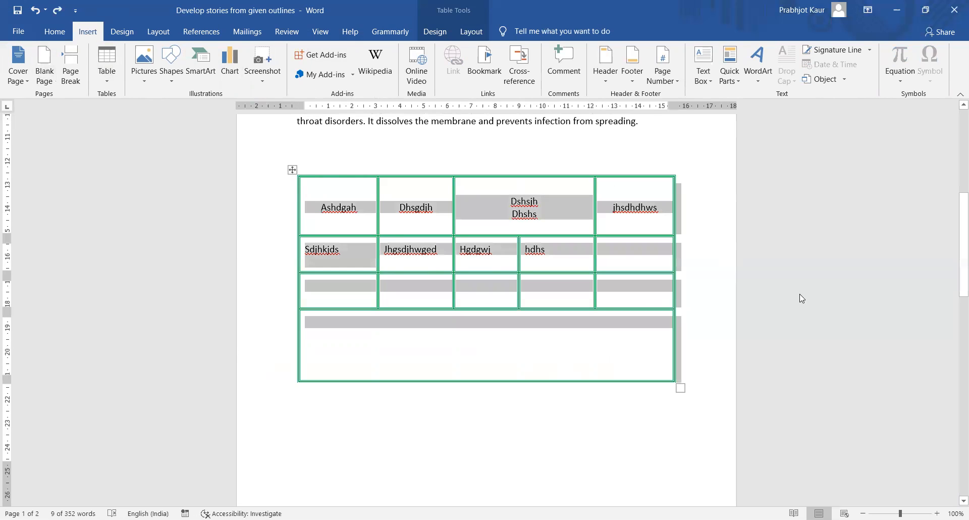
key(Delete)
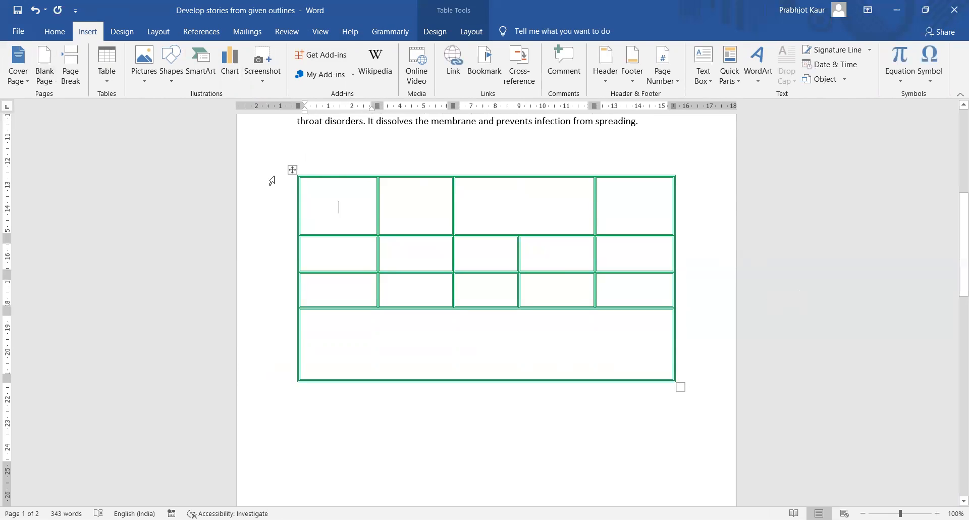
click(293, 170)
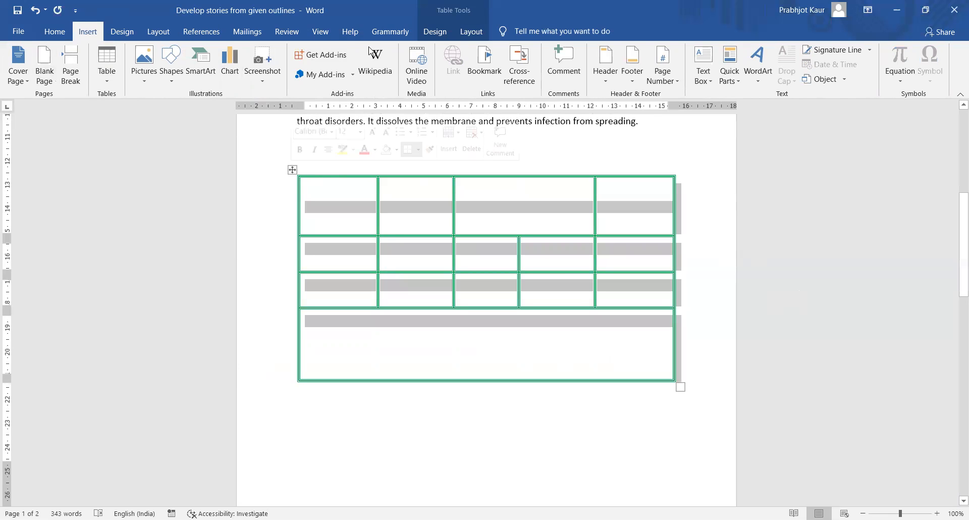
click(471, 31)
click(434, 32)
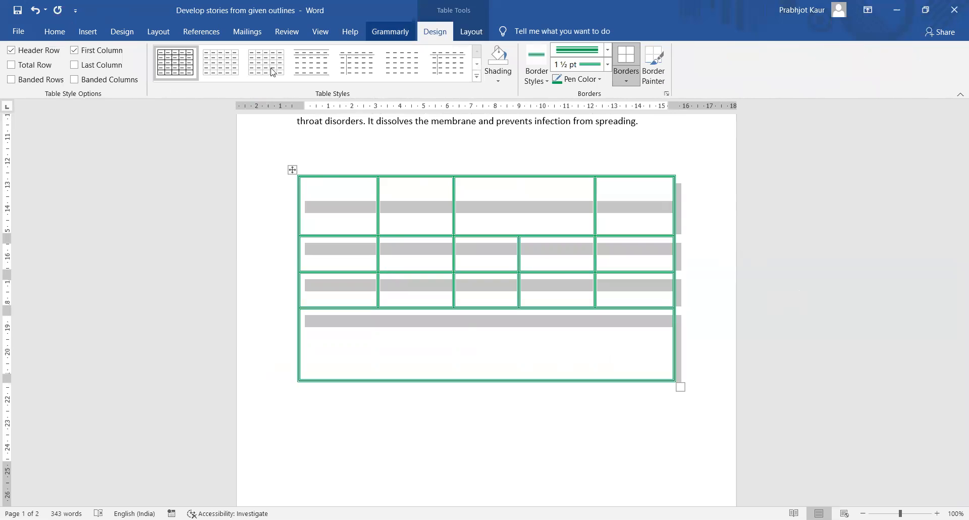
click(472, 31)
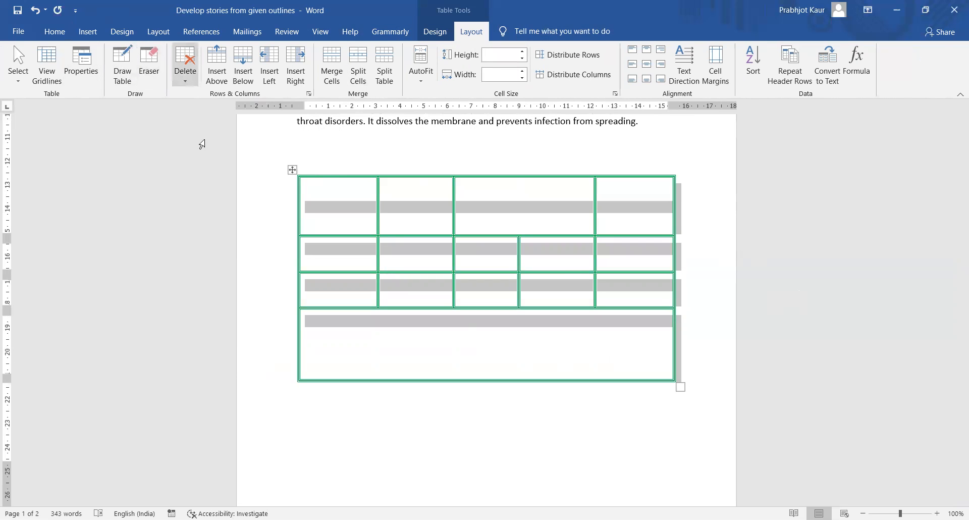
key(BackSpace)
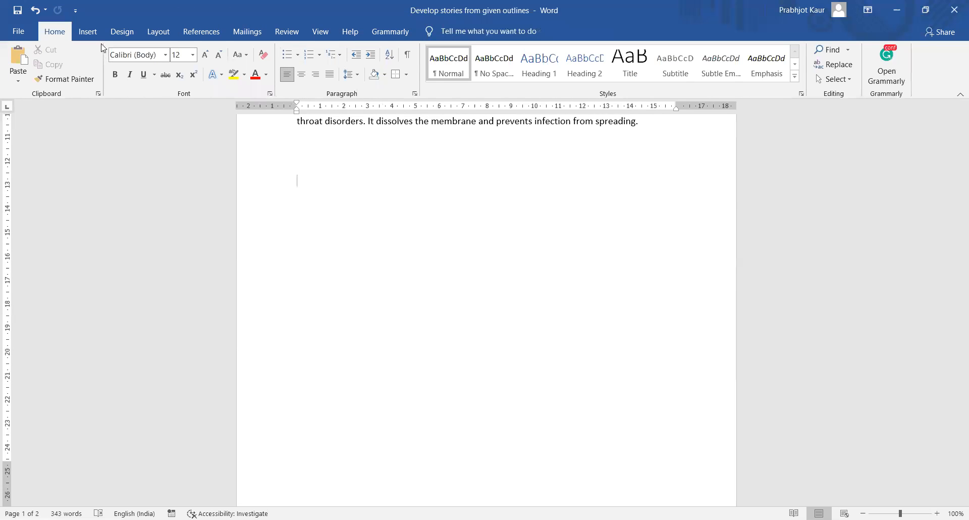
- Draw an arrow line below the paragraph ending 'prevents infection from spreading.'
click(89, 32)
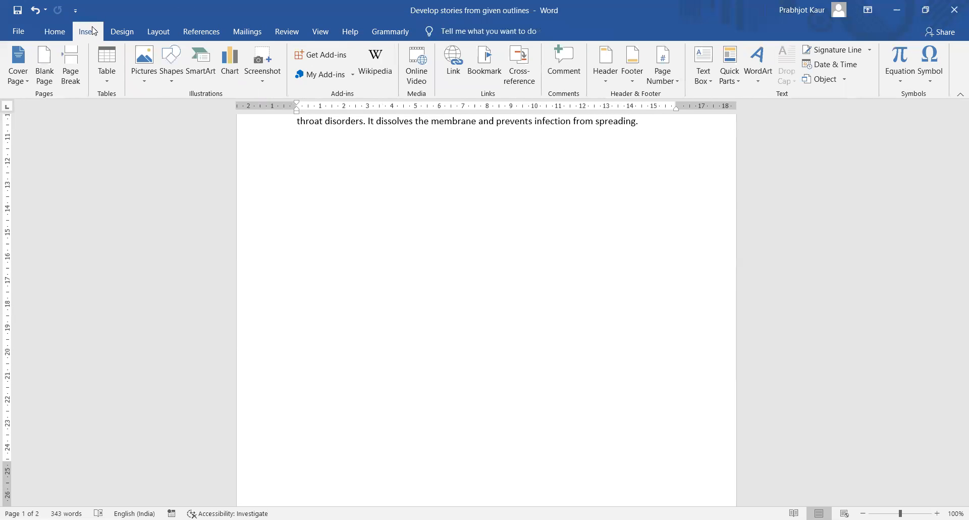
click(172, 81)
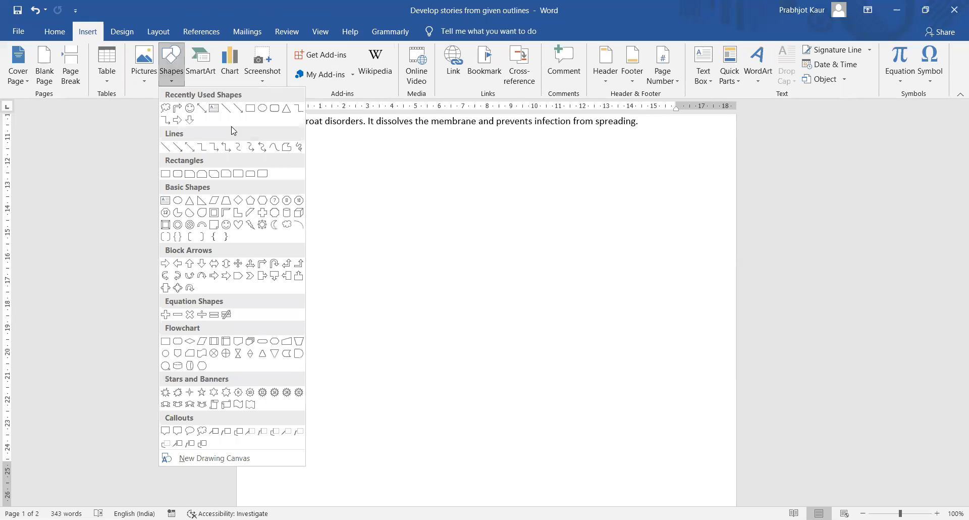
click(177, 148)
drag(314, 162, 418, 199)
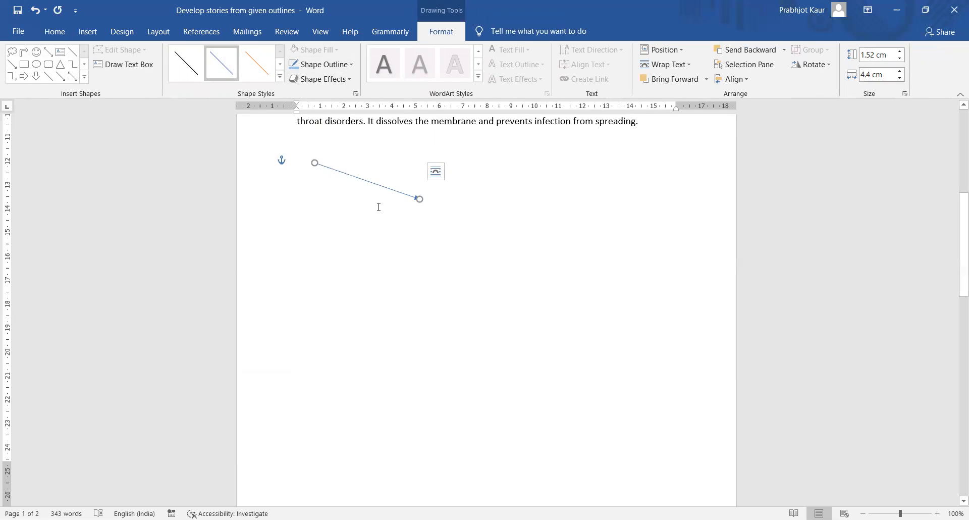
- Colour the arrow line green
click(348, 65)
mouse_move(337, 234)
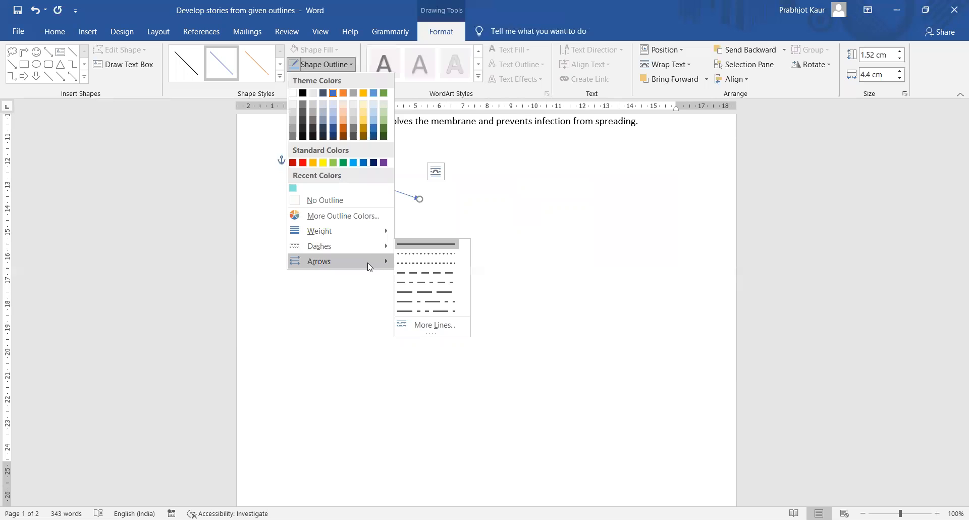
mouse_move(369, 267)
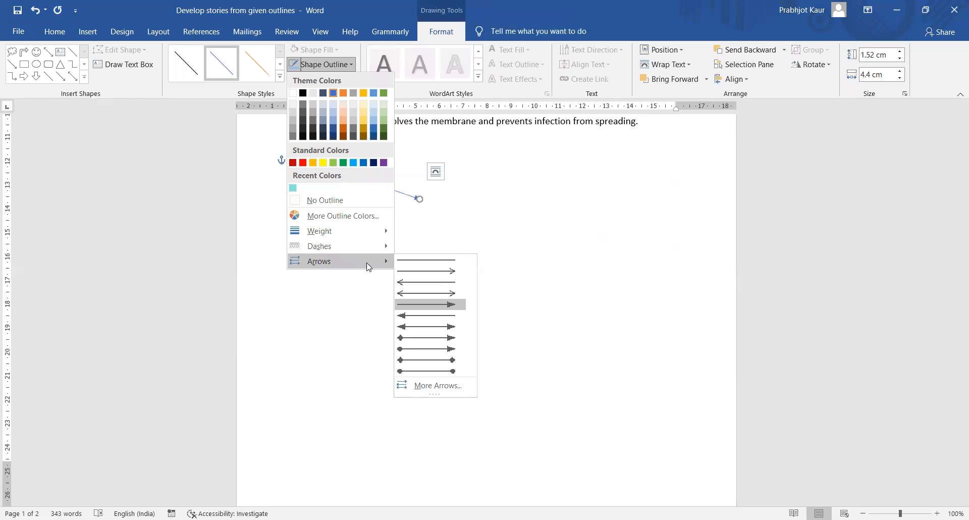
click(344, 163)
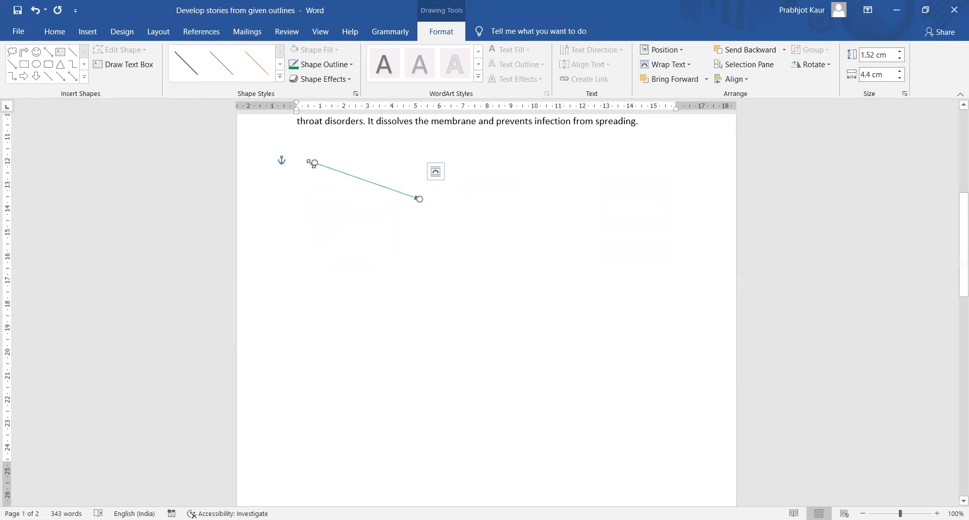
- Shorten the arrow to about 2.99 cm and move it up under the paragraph
drag(314, 163, 353, 181)
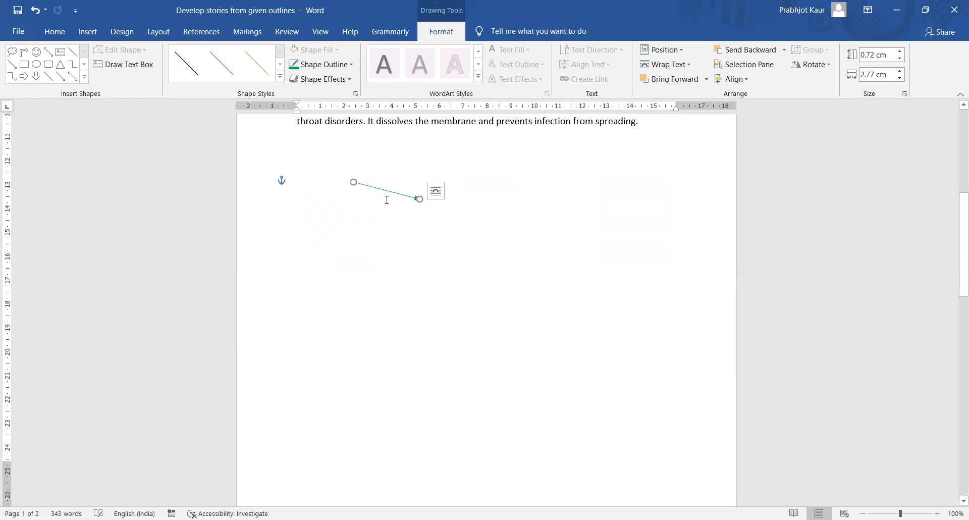
drag(421, 198, 477, 185)
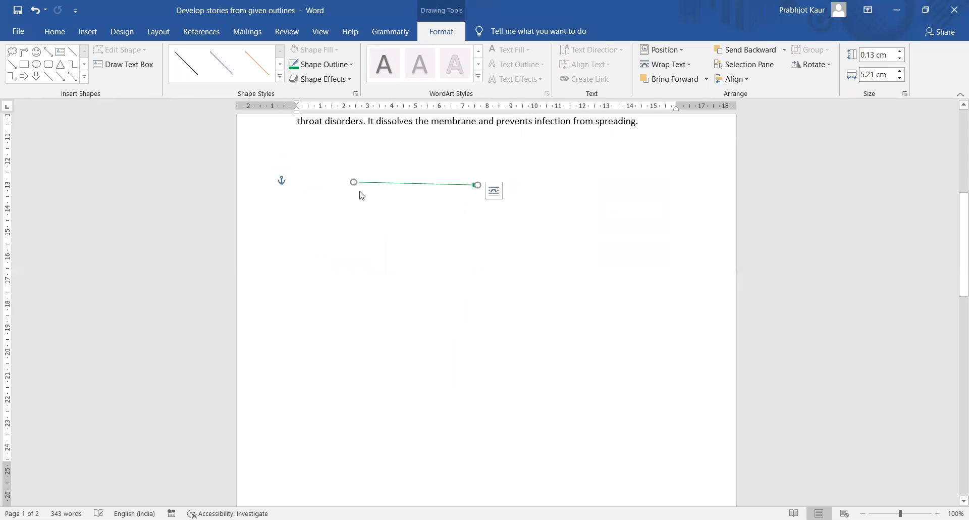
drag(353, 181, 392, 182)
drag(477, 183, 463, 185)
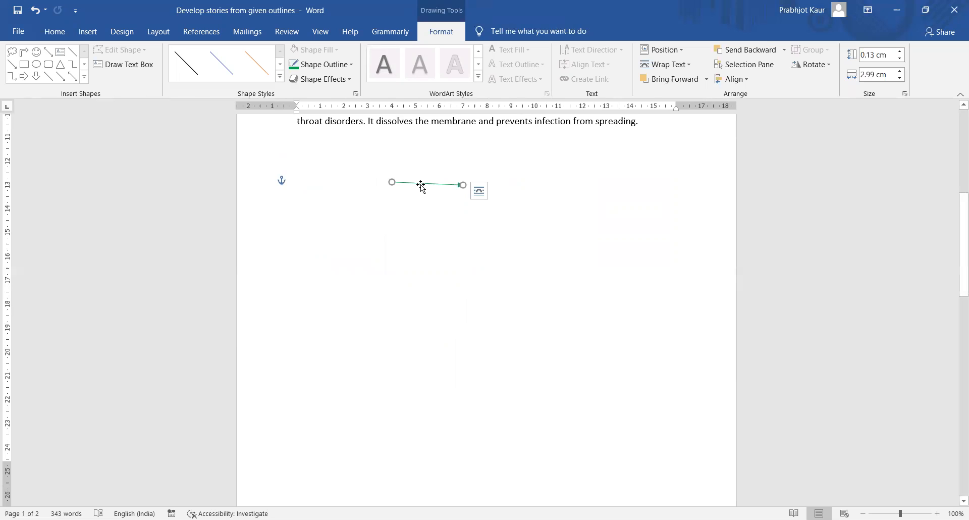
drag(421, 186, 371, 169)
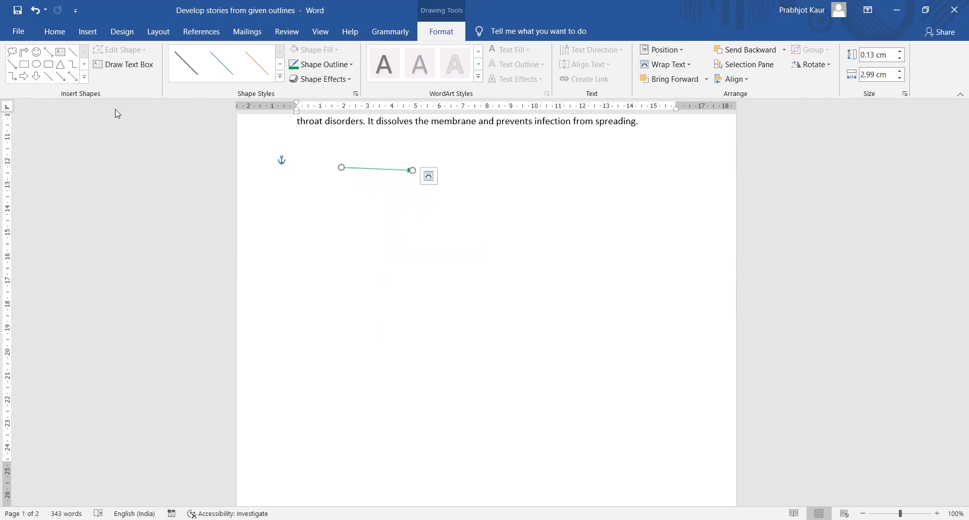
- Draw a rounded-corner rectangle below the arrow line
click(85, 77)
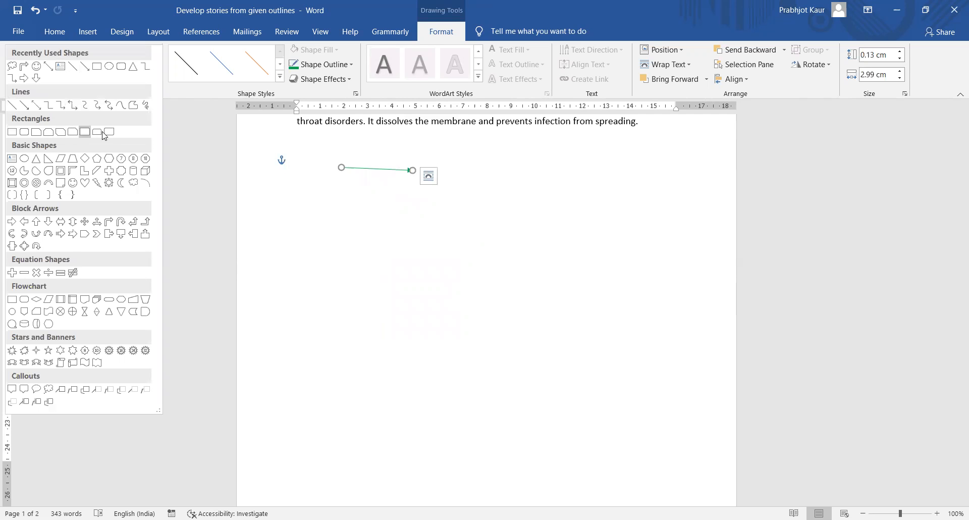
click(85, 131)
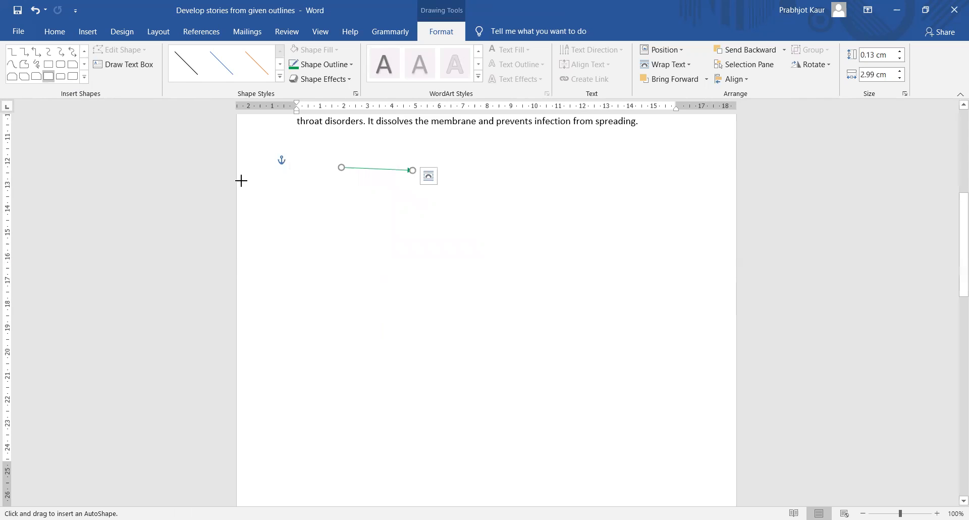
drag(316, 205, 485, 286)
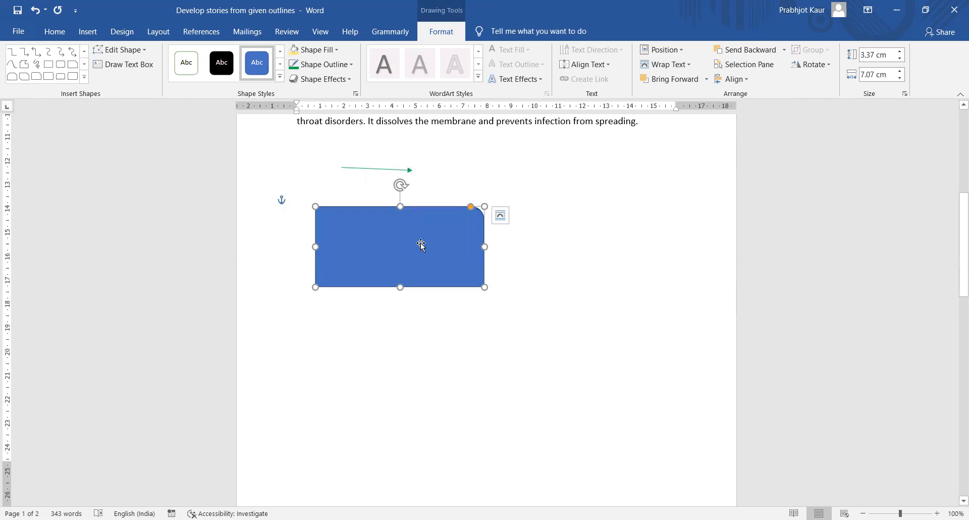
- Try red and yellow, then apply the green shape style to the rectangle
click(338, 52)
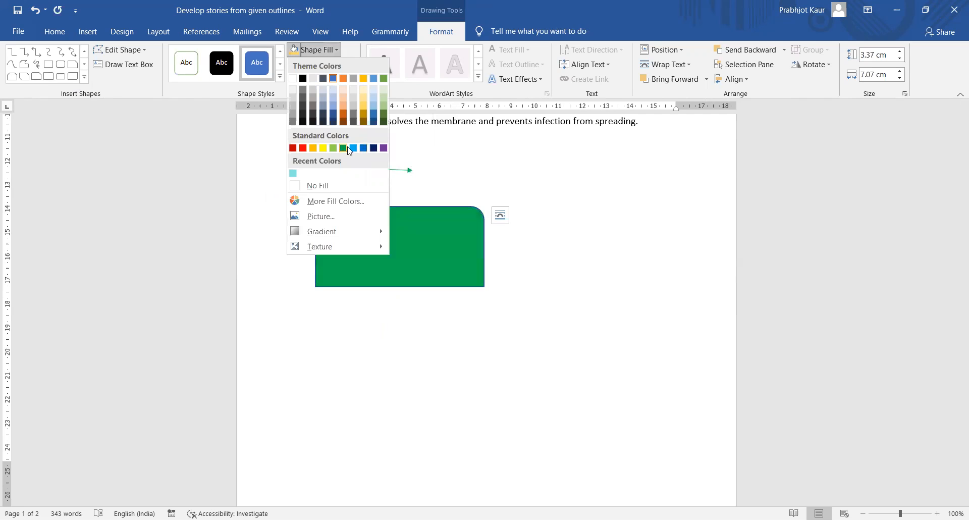
click(311, 147)
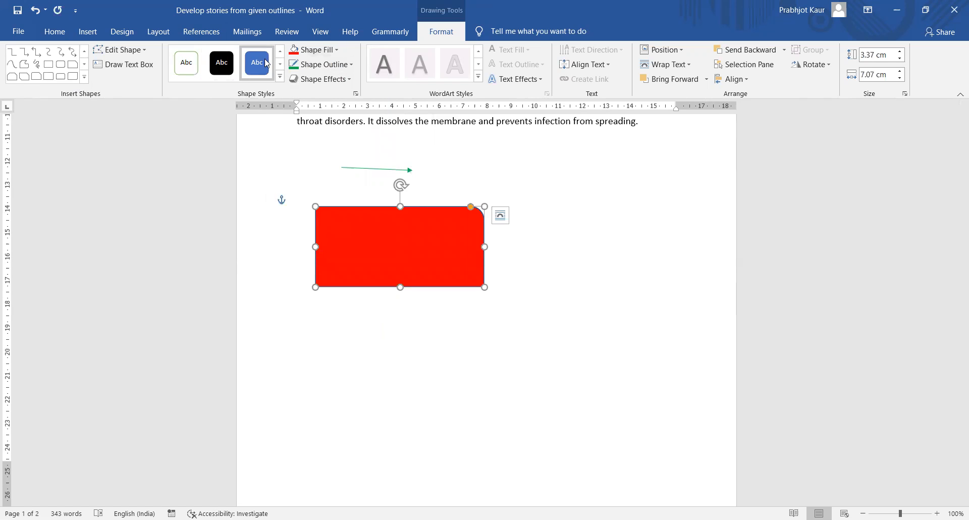
click(279, 76)
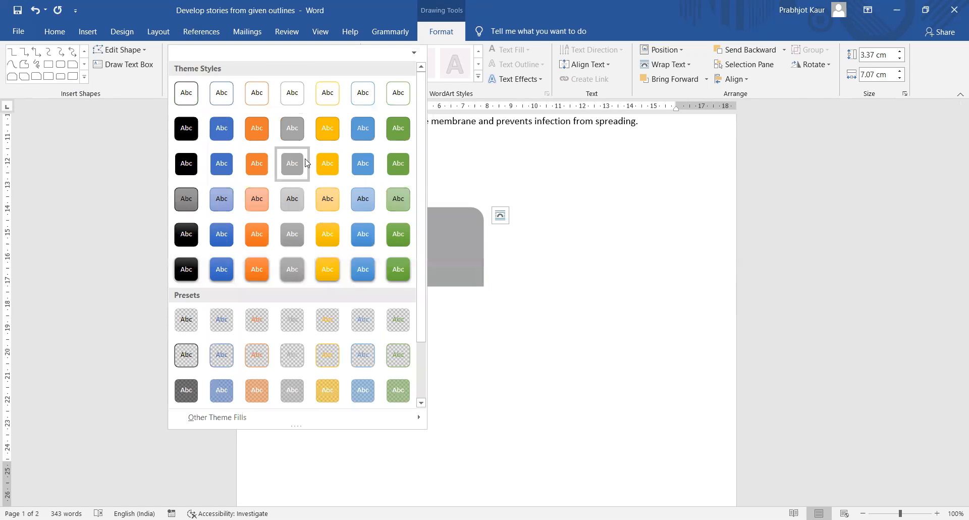
click(333, 164)
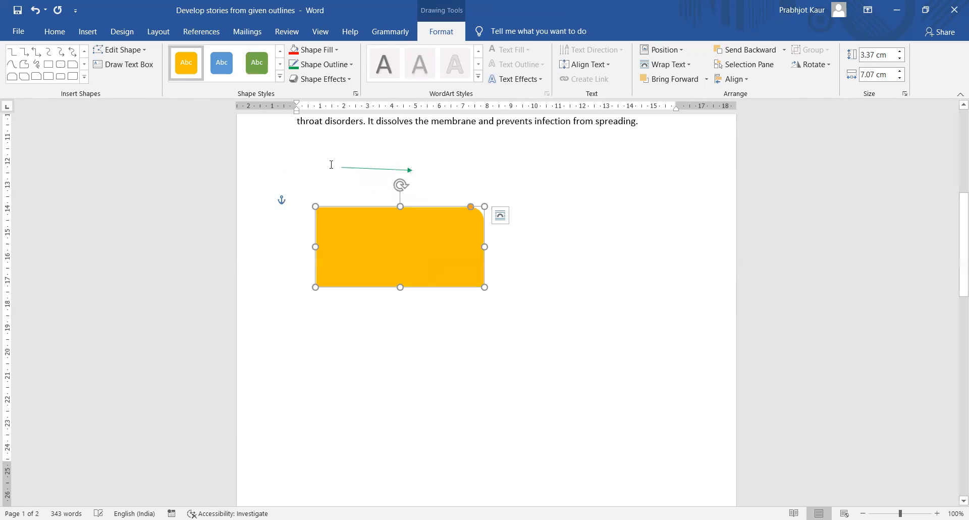
click(263, 68)
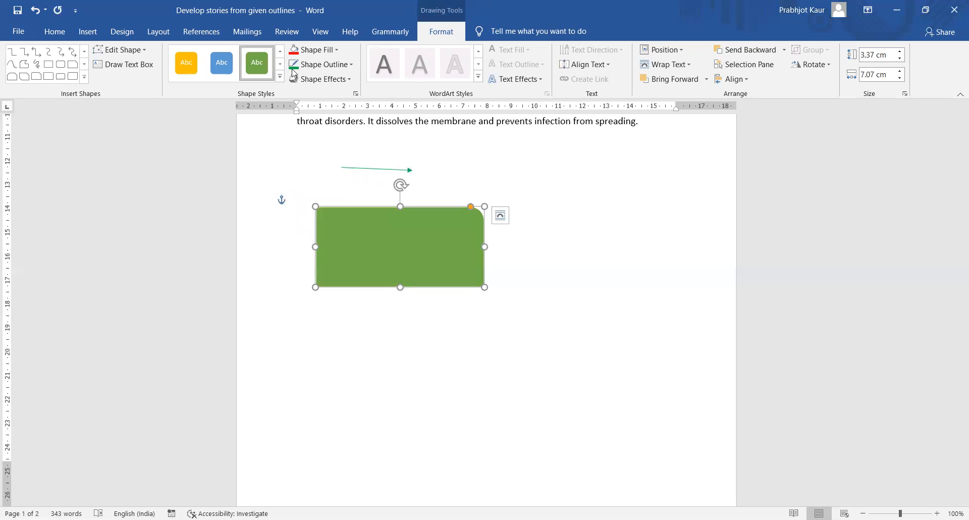
- Give the rectangle a ¾ pt blue outline
click(356, 65)
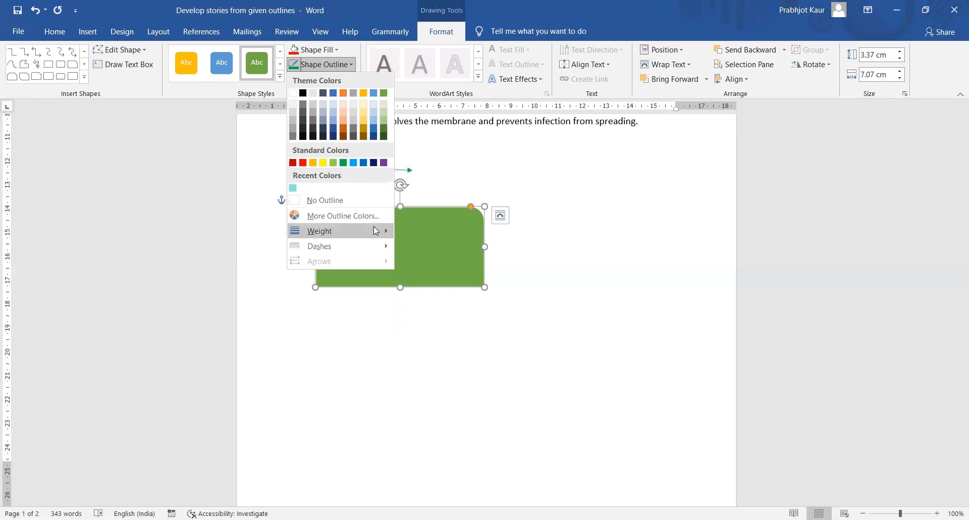
mouse_move(348, 231)
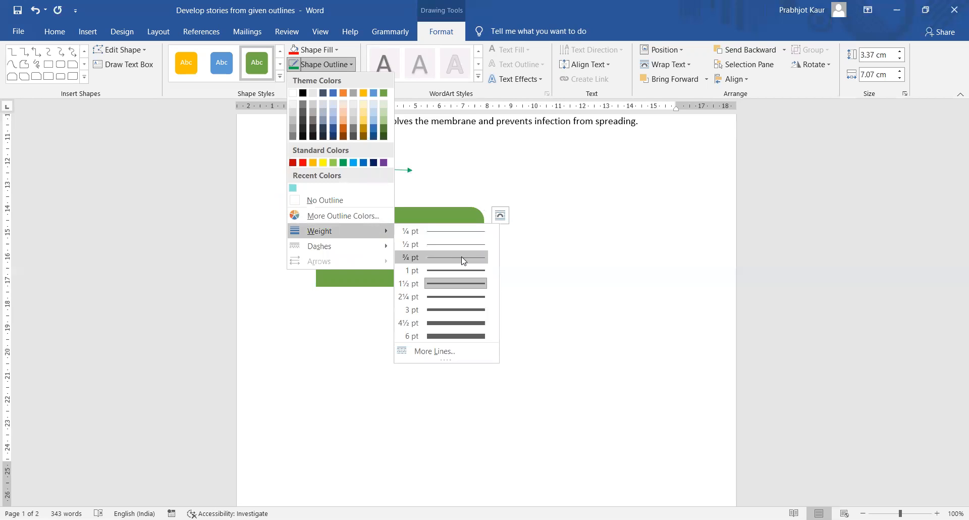
click(464, 258)
click(343, 66)
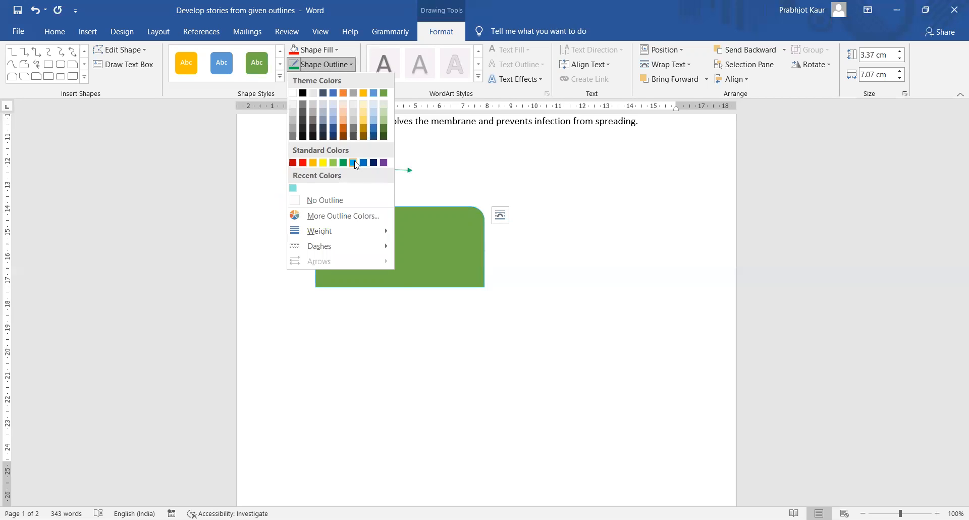
click(359, 160)
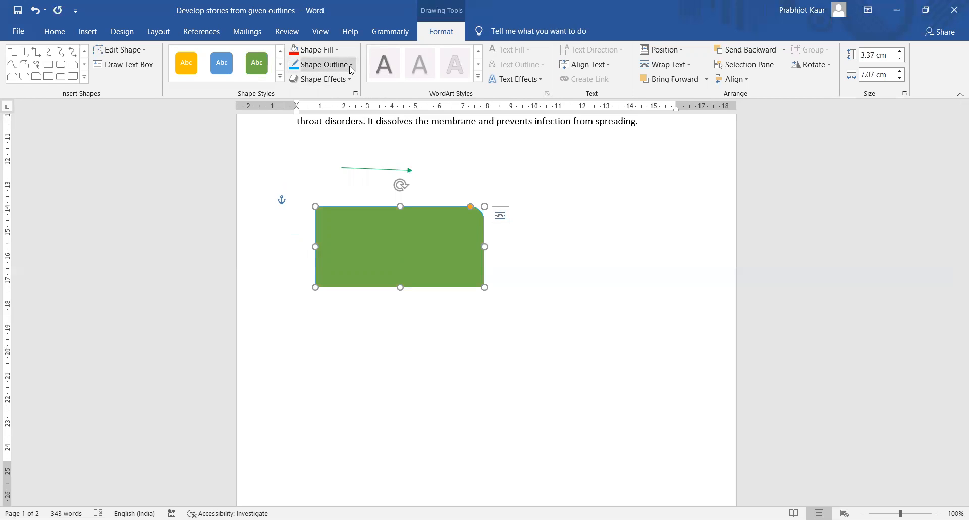
click(327, 70)
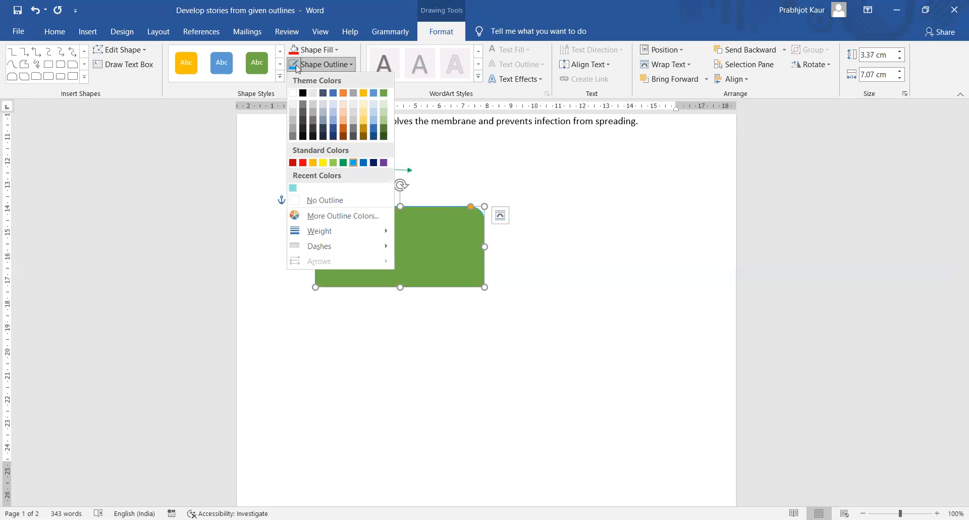
click(326, 69)
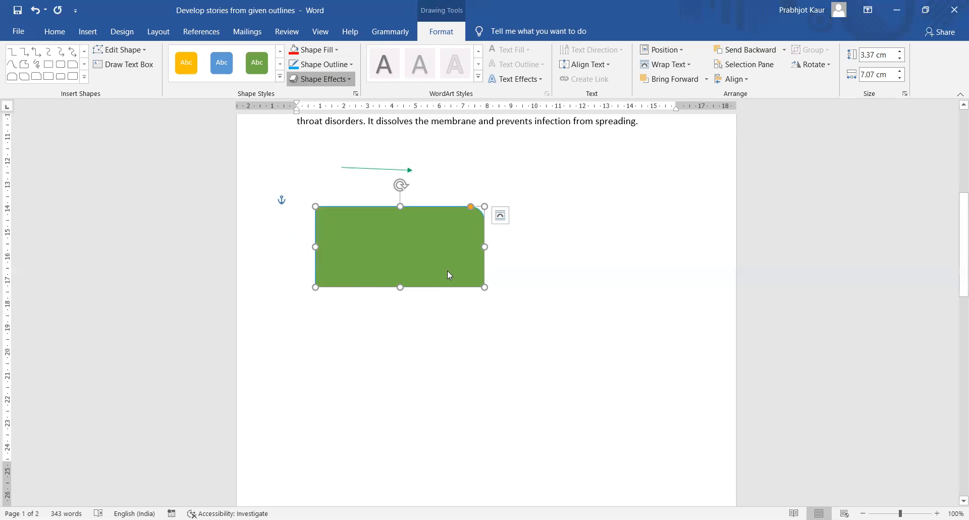
- Apply a Parallel 3-D rotation to the green shape and widen it slightly
mouse_move(366, 262)
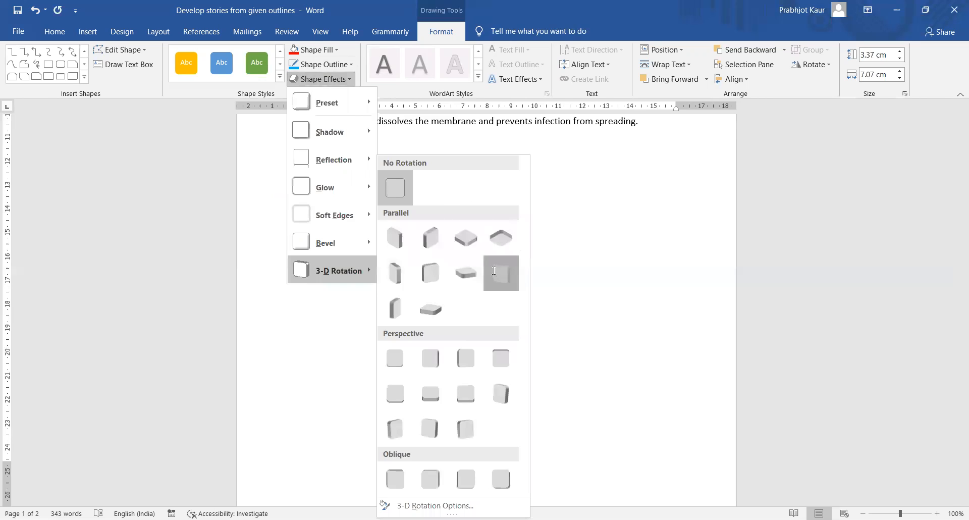
click(494, 271)
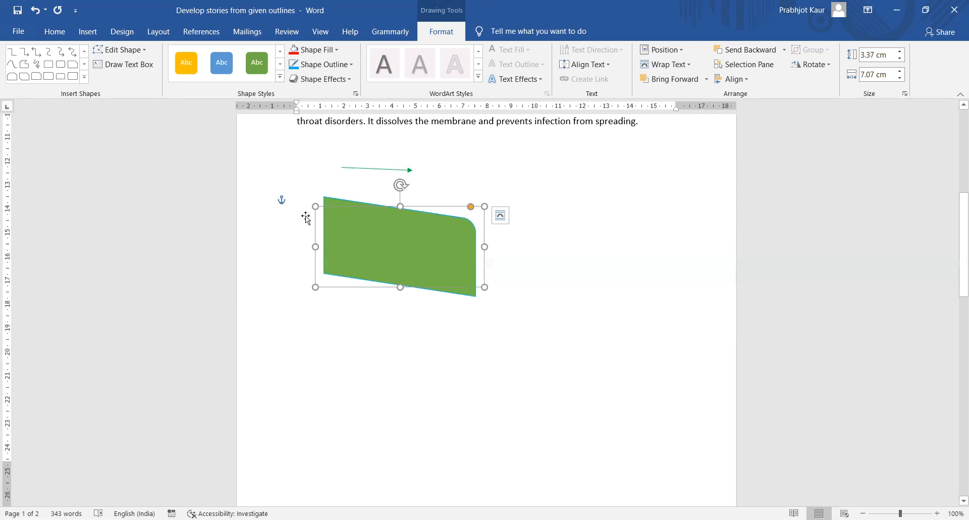
mouse_move(316, 207)
mouse_down()
mouse_move(387, 206)
mouse_move(262, 202)
mouse_move(308, 206)
mouse_up()
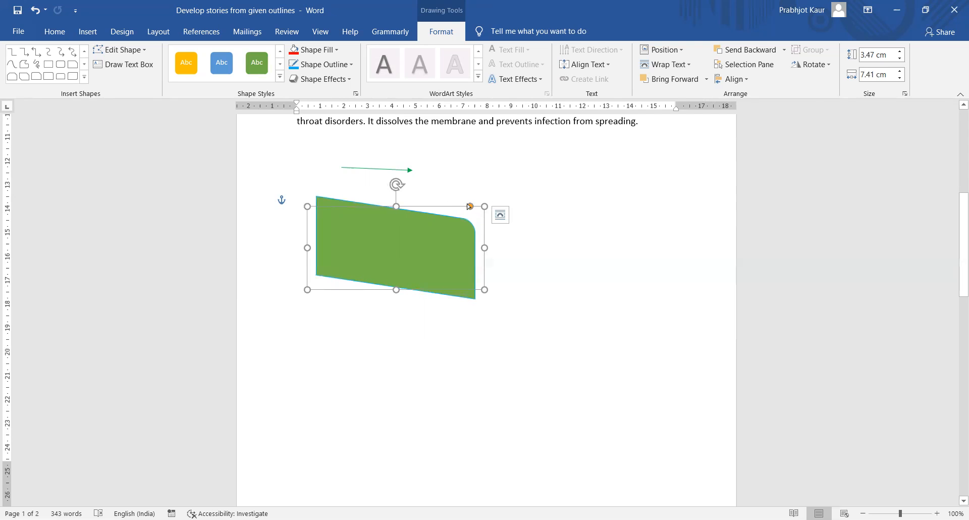
- Drag the corner adjustment fully right so the top-right corner becomes square
drag(470, 206, 423, 247)
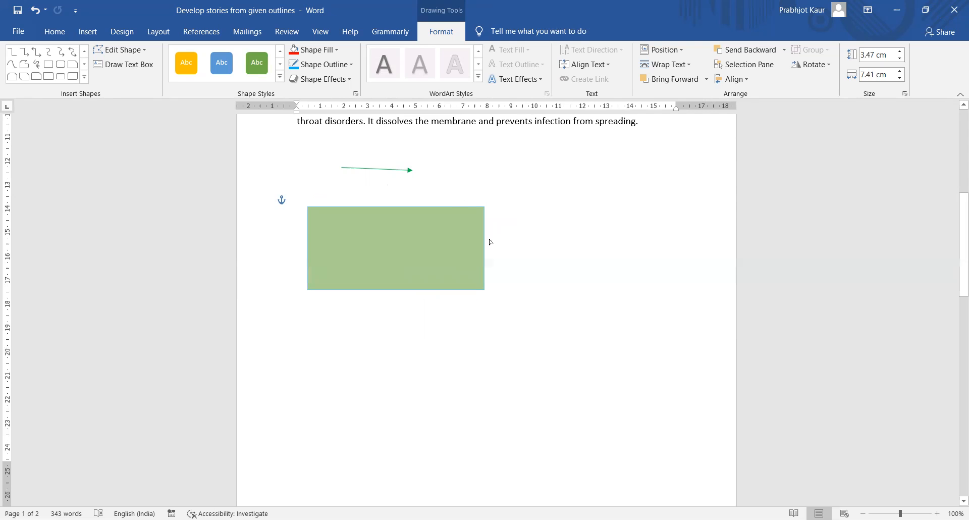
click(413, 273)
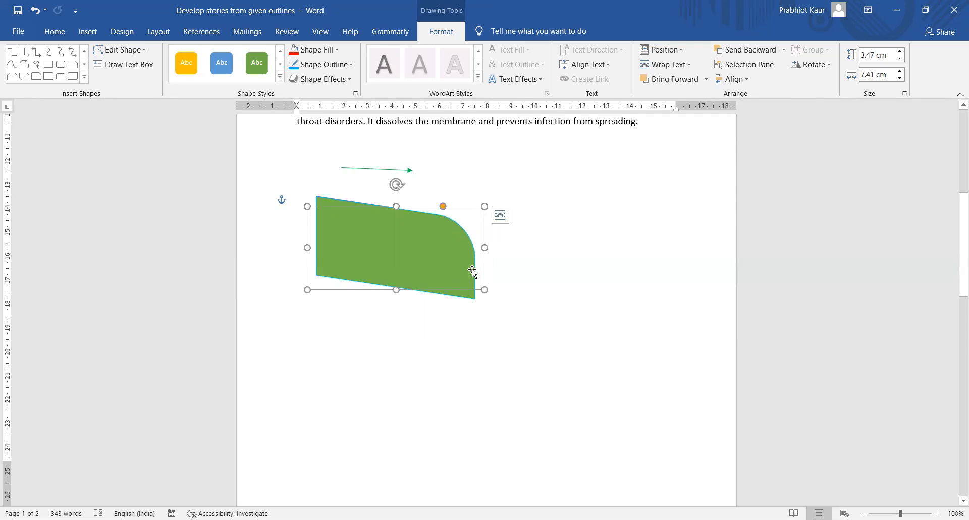
drag(443, 206, 463, 207)
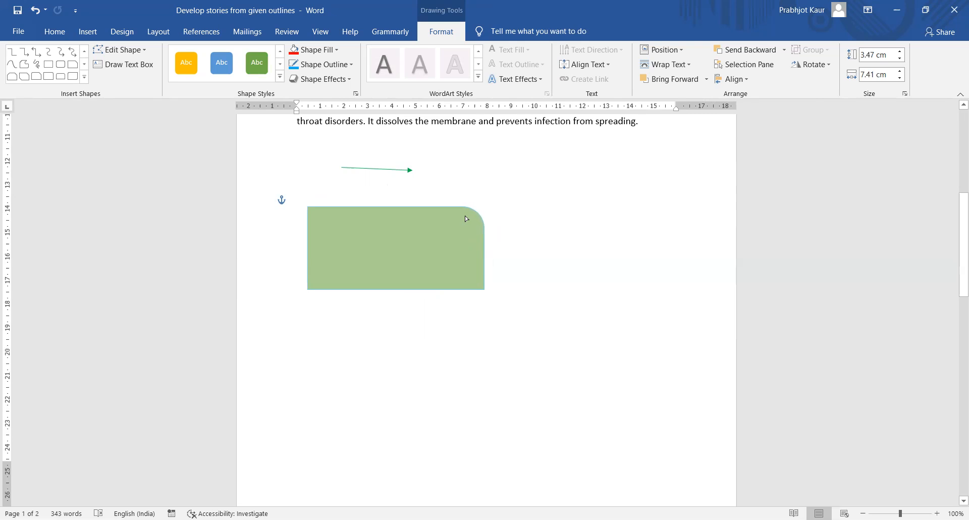
drag(465, 216, 495, 213)
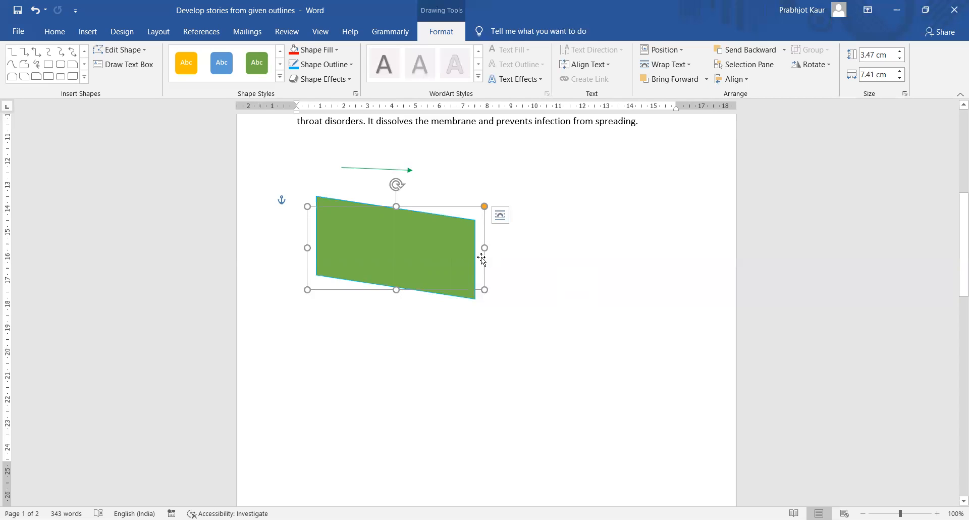
- Delete the green shape and draw a pentagon below the paragraph
key(Delete)
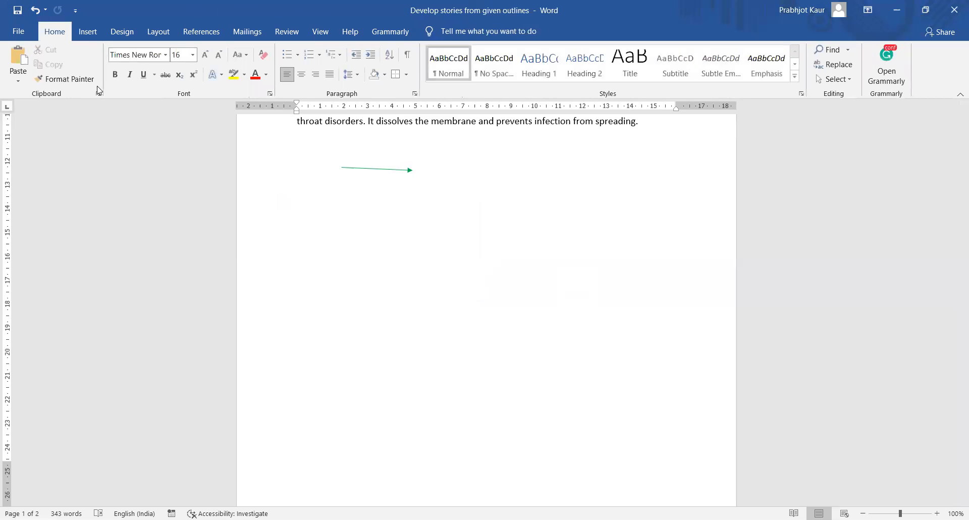
click(88, 31)
click(175, 81)
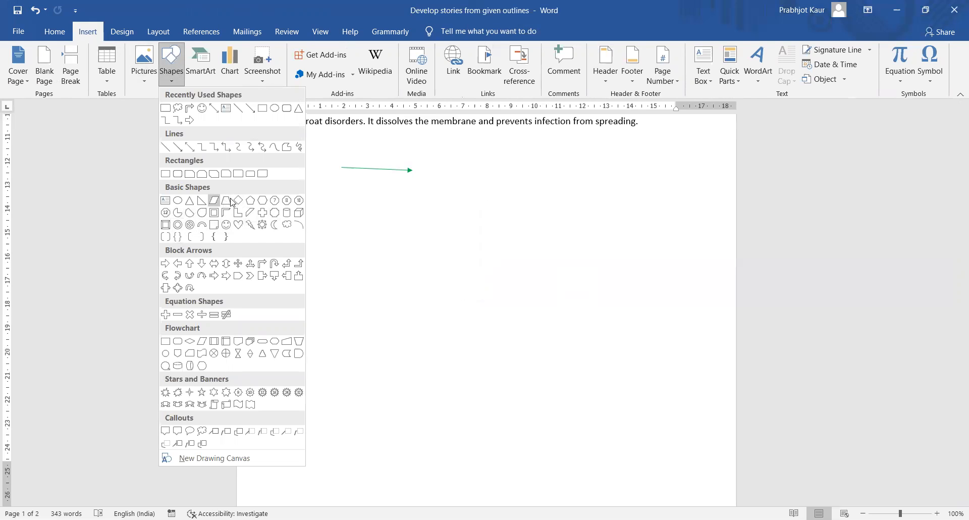
click(251, 201)
mouse_move(382, 194)
mouse_down()
mouse_move(500, 275)
mouse_move(554, 343)
mouse_up()
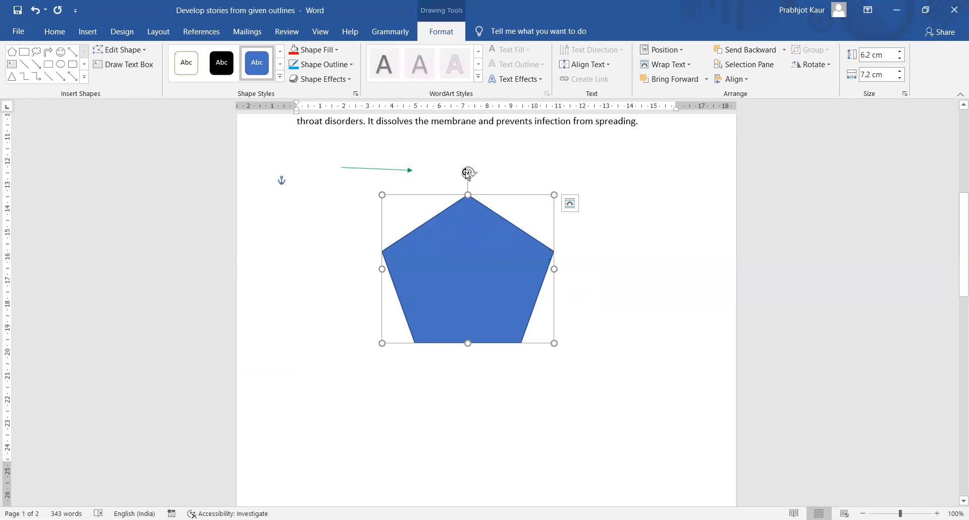
- Resize the pentagon to about 5.95 × 5.58 cm, right of page centre
drag(468, 174, 458, 105)
drag(382, 195, 479, 249)
drag(554, 248, 612, 200)
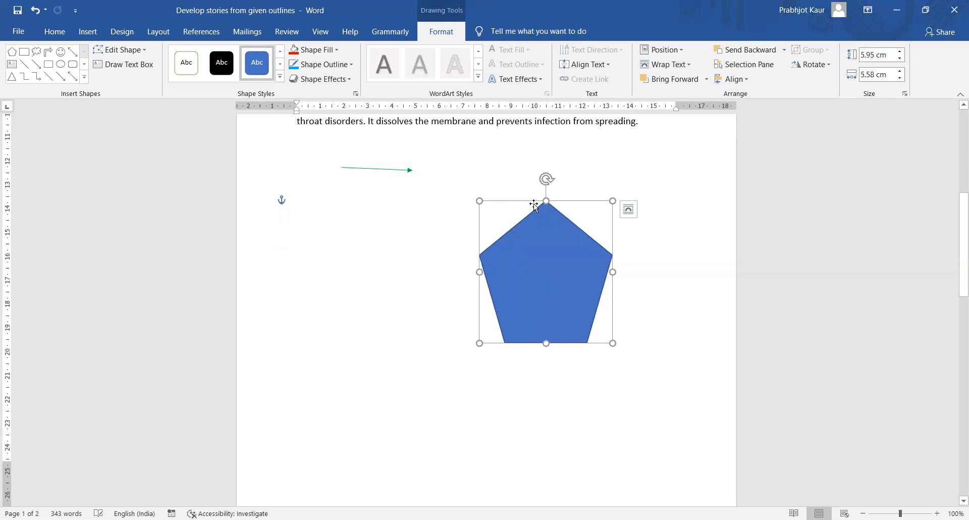
- Draw a left-right arrow at the page's lower left, then delete it
click(84, 82)
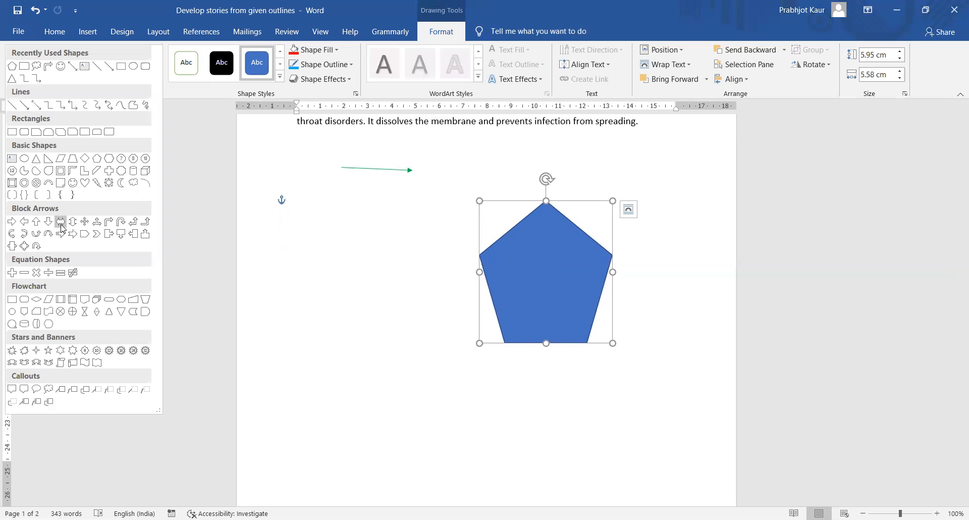
click(60, 221)
mouse_move(281, 317)
mouse_down()
mouse_move(368, 348)
mouse_move(420, 383)
mouse_up()
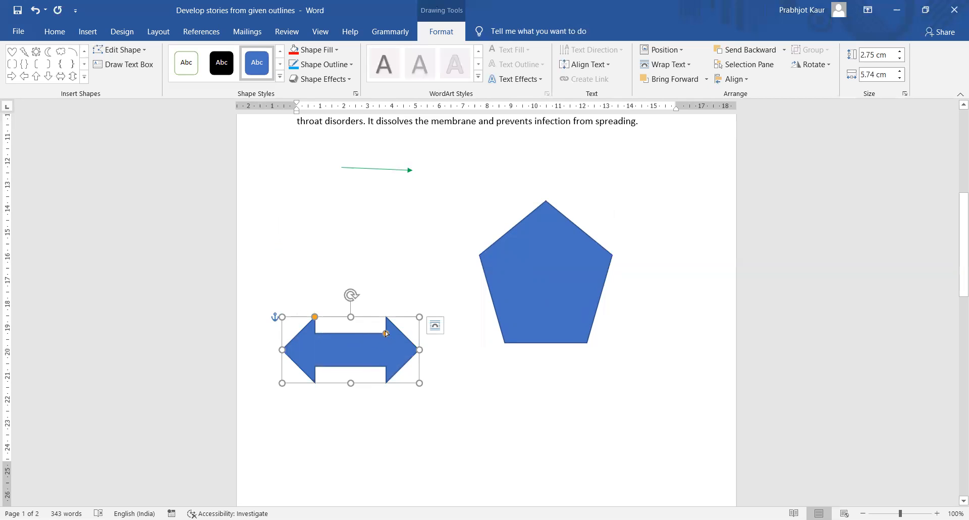
mouse_move(378, 336)
mouse_down()
mouse_move(345, 344)
mouse_move(366, 330)
mouse_move(367, 343)
mouse_up()
key(Delete)
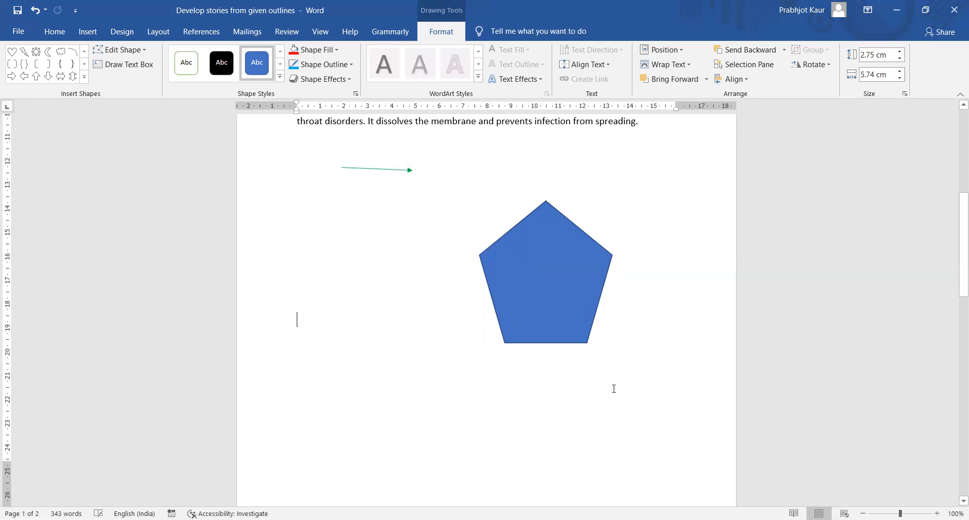
- Draw a 3.99 × 6.96 cm horizontal scroll banner left of the pentagon and select it
click(98, 38)
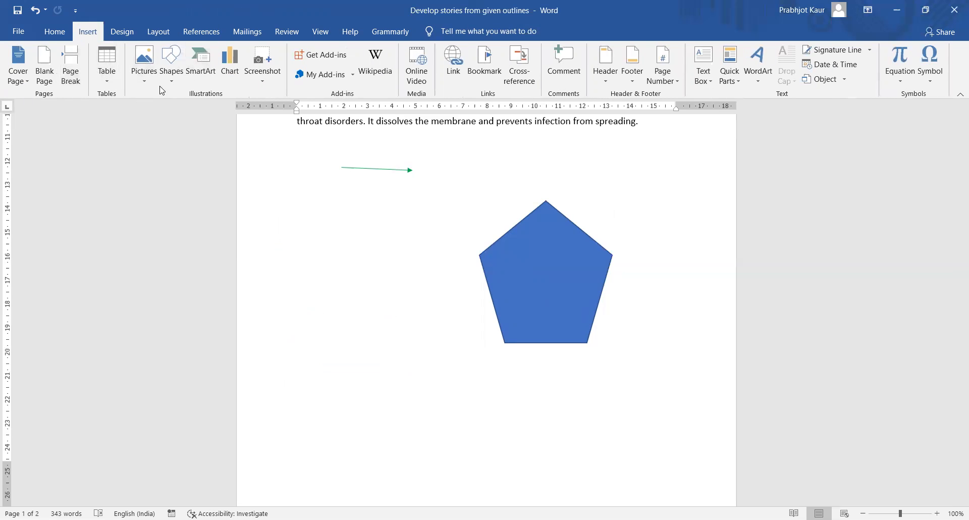
click(171, 88)
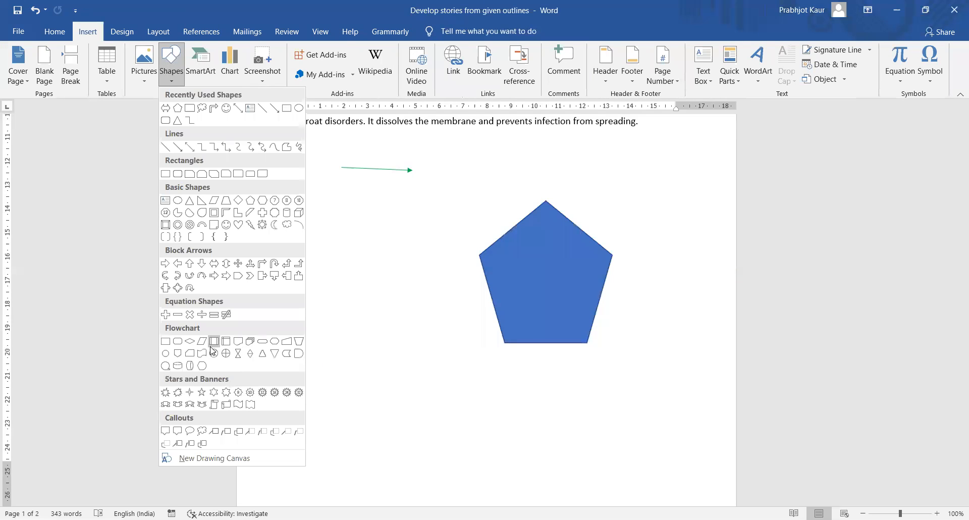
click(230, 402)
mouse_move(294, 200)
mouse_down()
mouse_move(426, 247)
mouse_move(460, 297)
mouse_up()
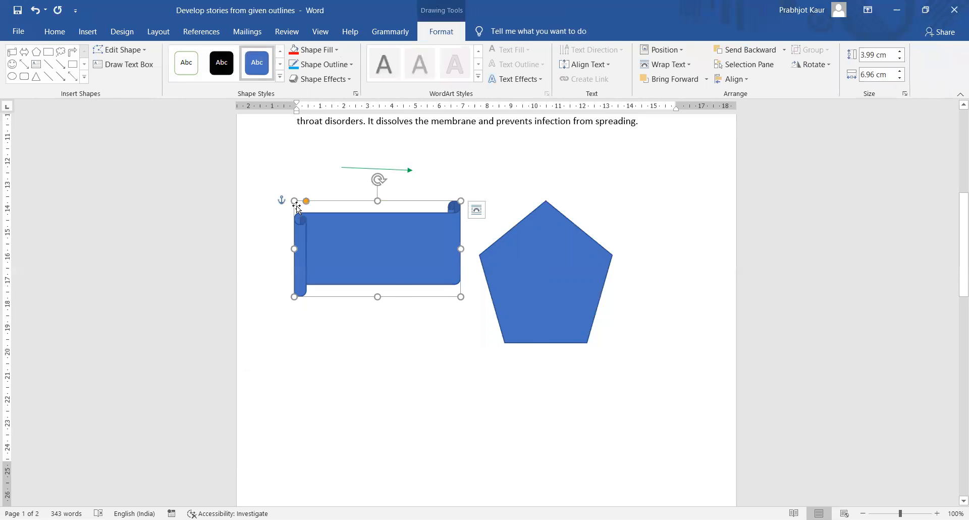
drag(306, 201, 356, 238)
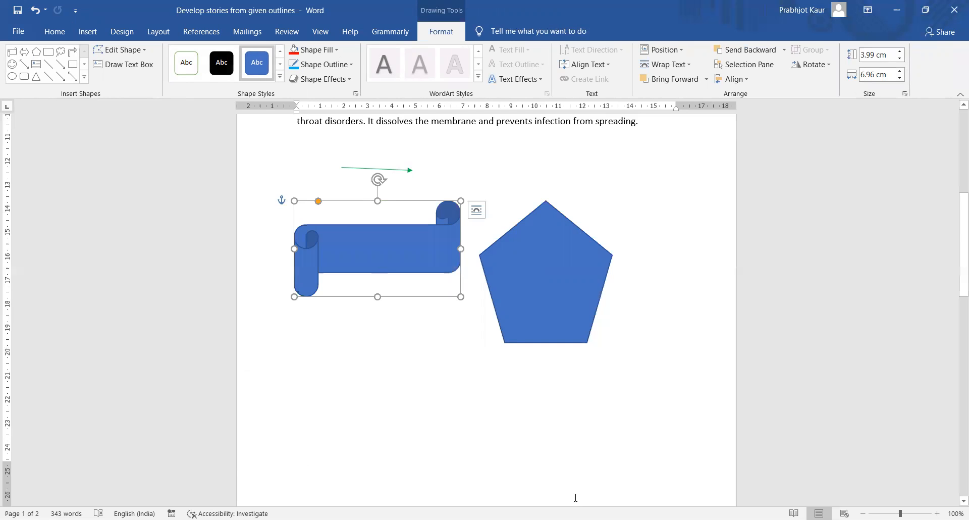
click(427, 353)
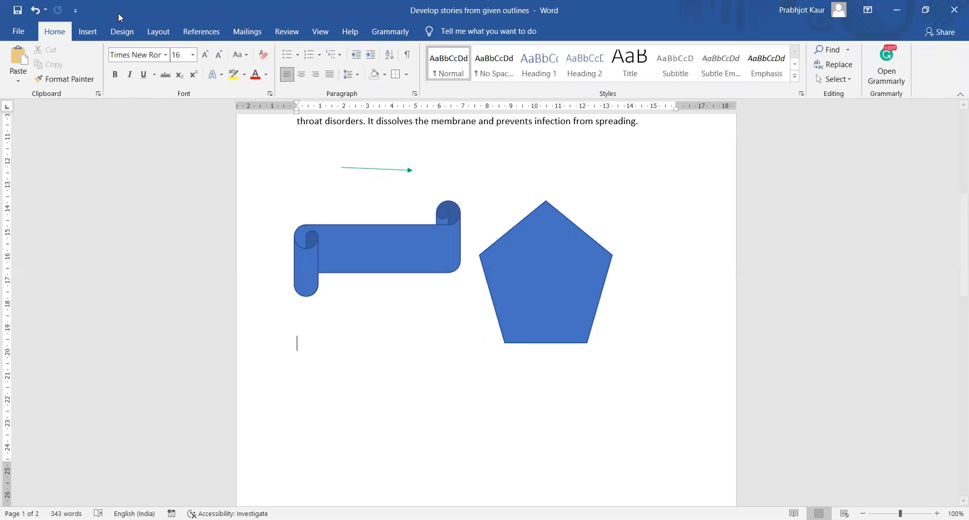
click(371, 237)
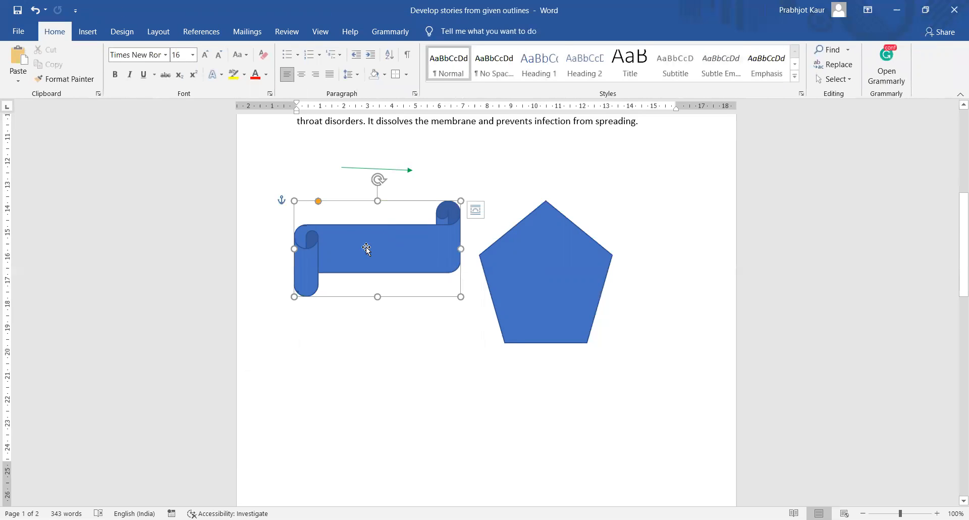
- Draw a cloud callout below the scroll banner with two lines of sample text, tail stretched right
click(86, 33)
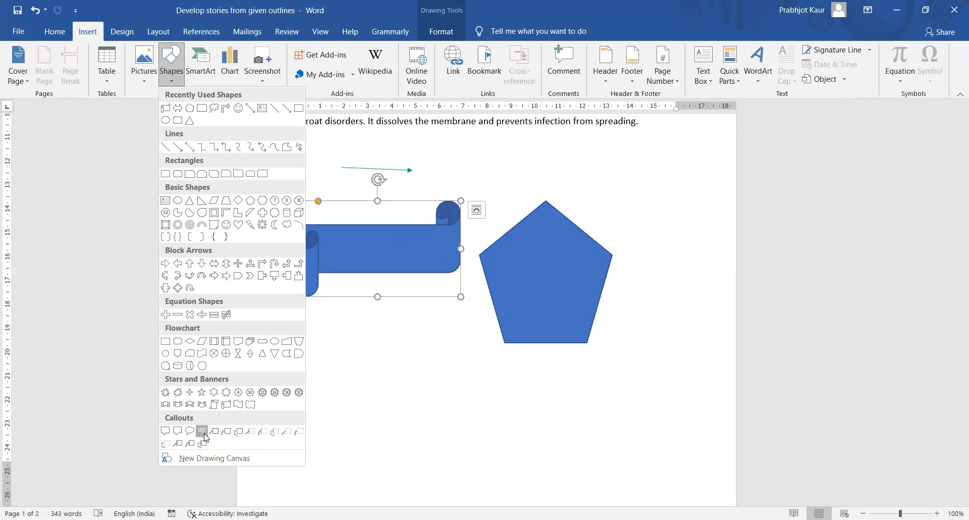
click(203, 431)
drag(285, 386, 408, 437)
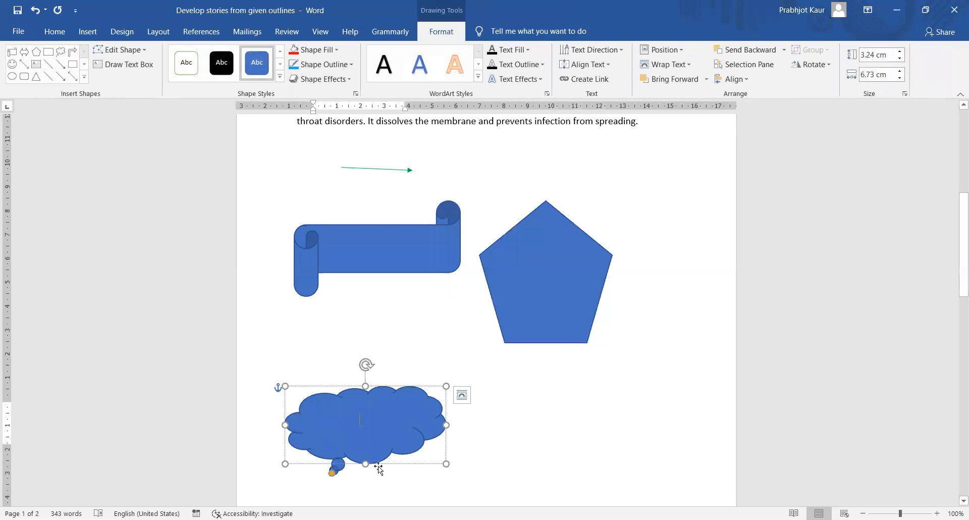
text(Shgdjashjsda\)
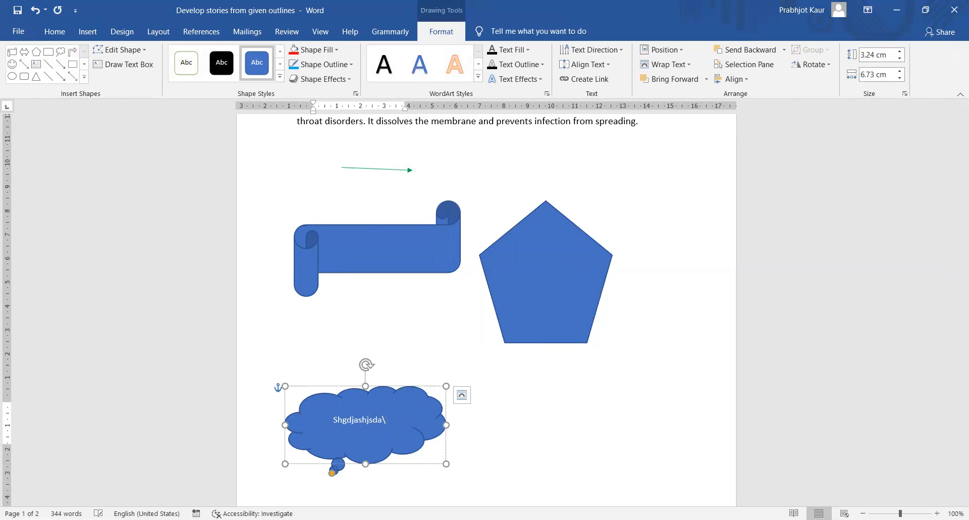
text(sjahdjk)
key(Return)
text(shabdkjask[)
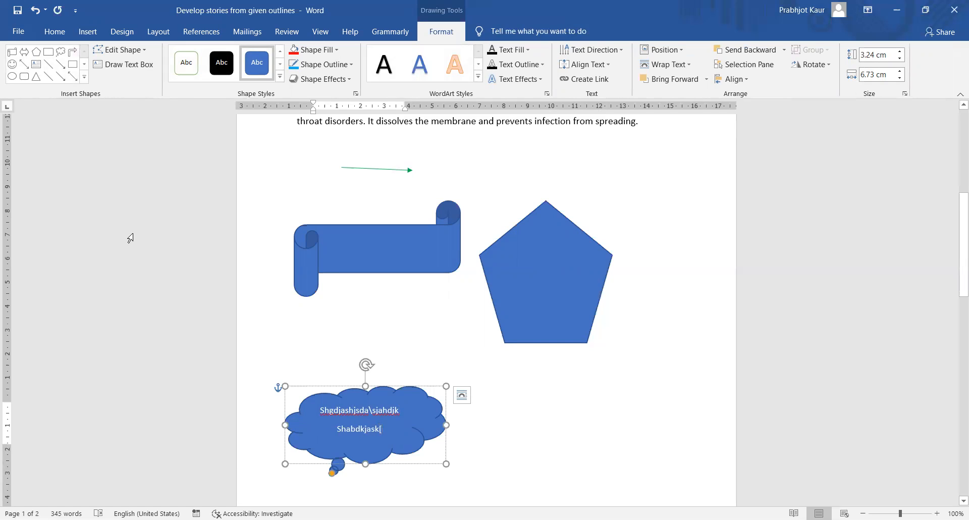
drag(332, 473, 538, 480)
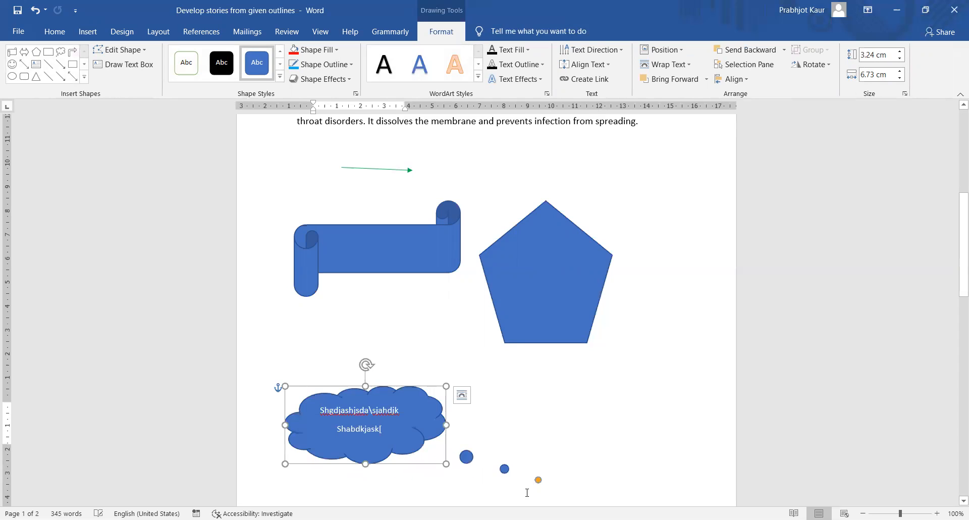
click(520, 386)
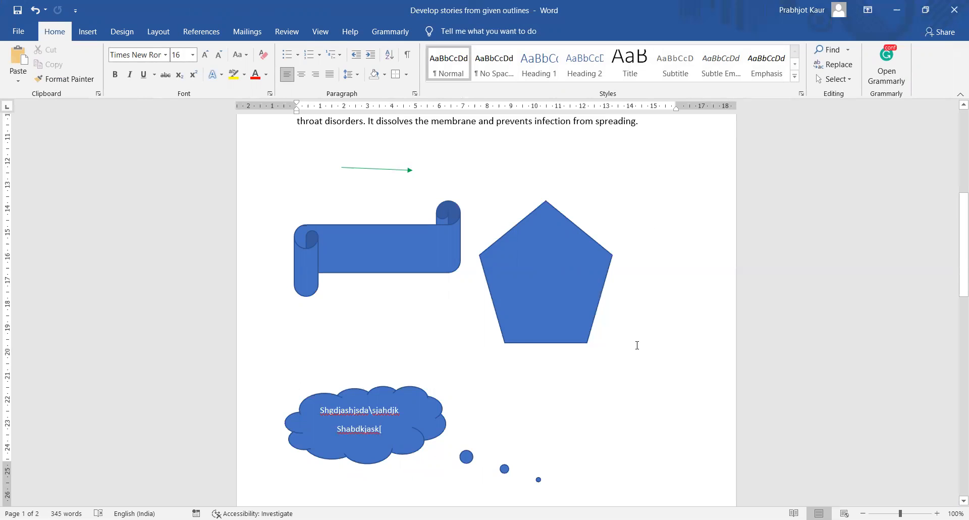
- Delete the story outline paragraph on page 2
scroll(634, 340, down, 6)
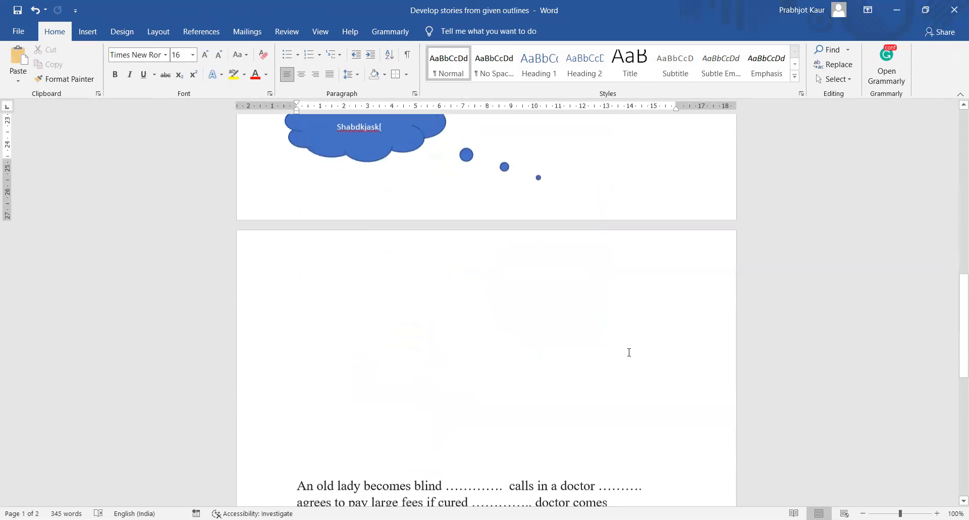
scroll(386, 278, down, 3)
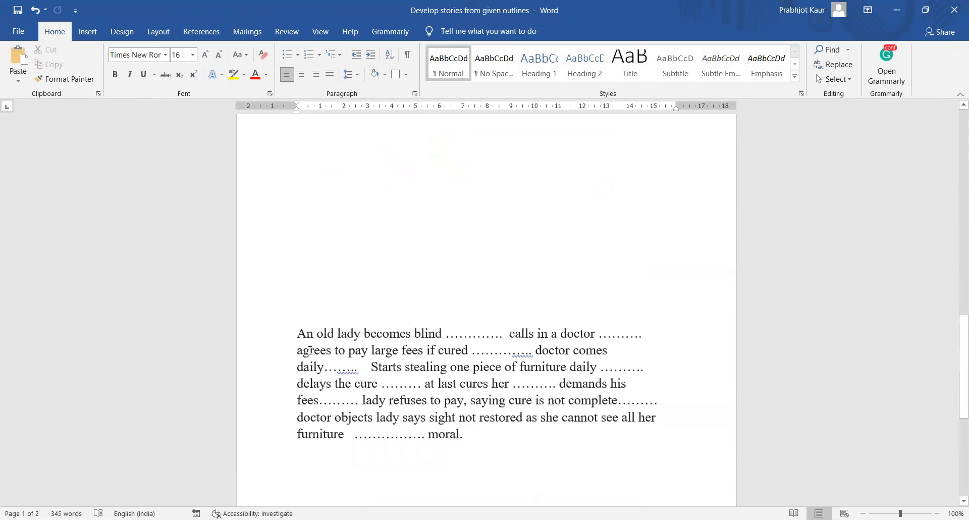
drag(287, 333, 548, 491)
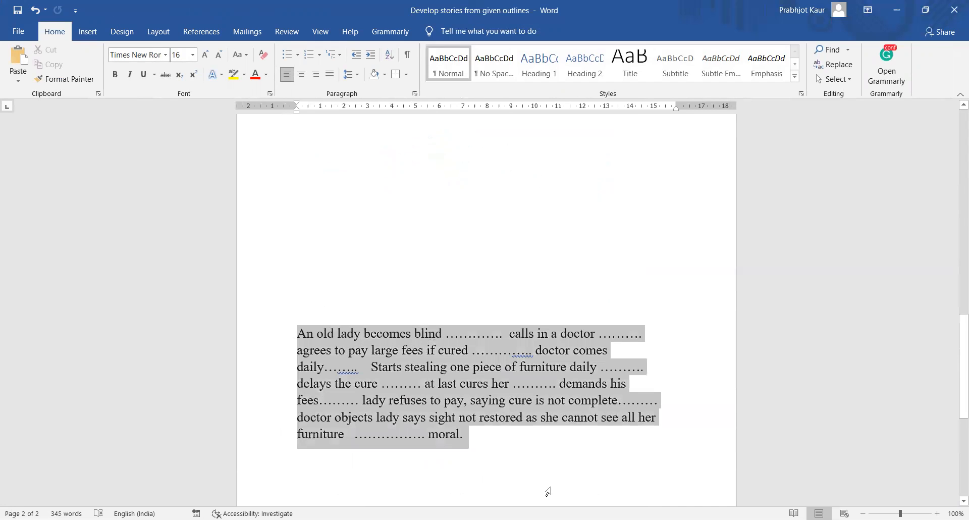
key(Delete)
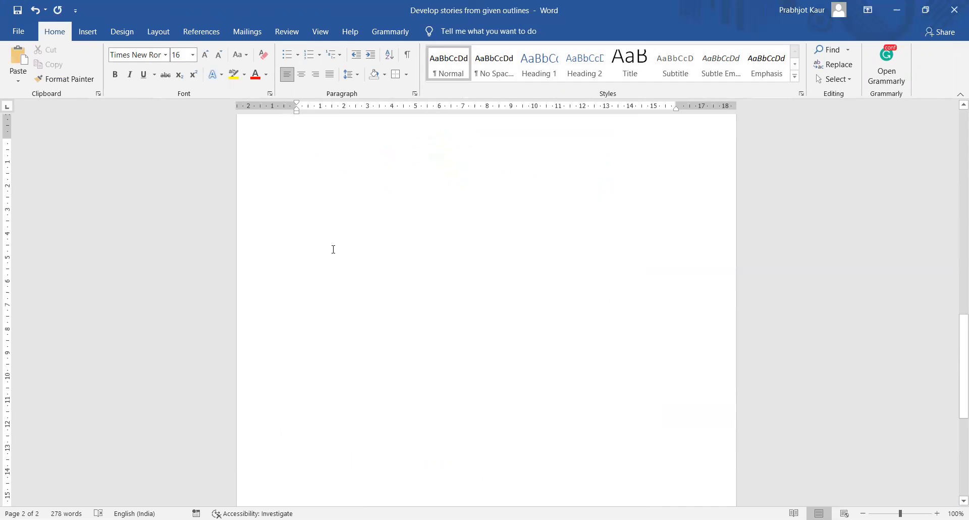
click(88, 32)
click(170, 82)
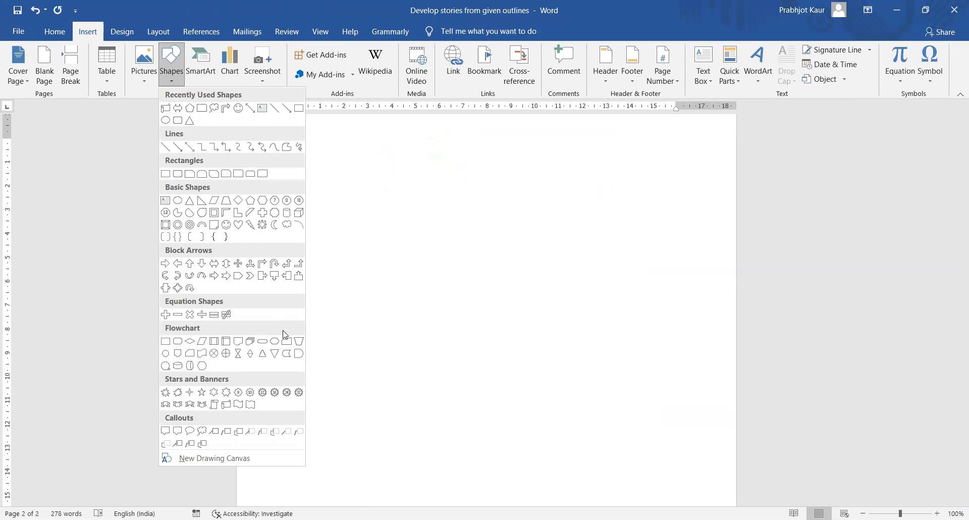
click(439, 282)
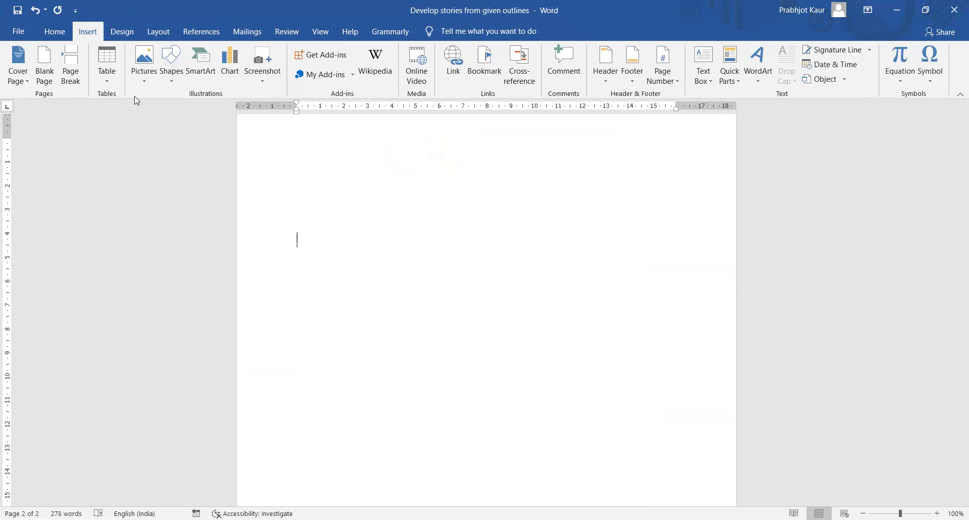
click(146, 82)
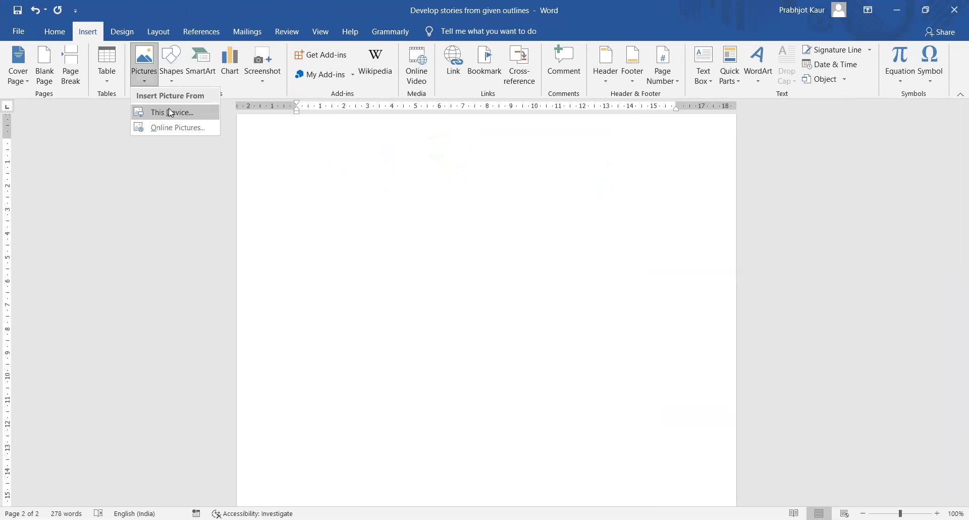
click(559, 152)
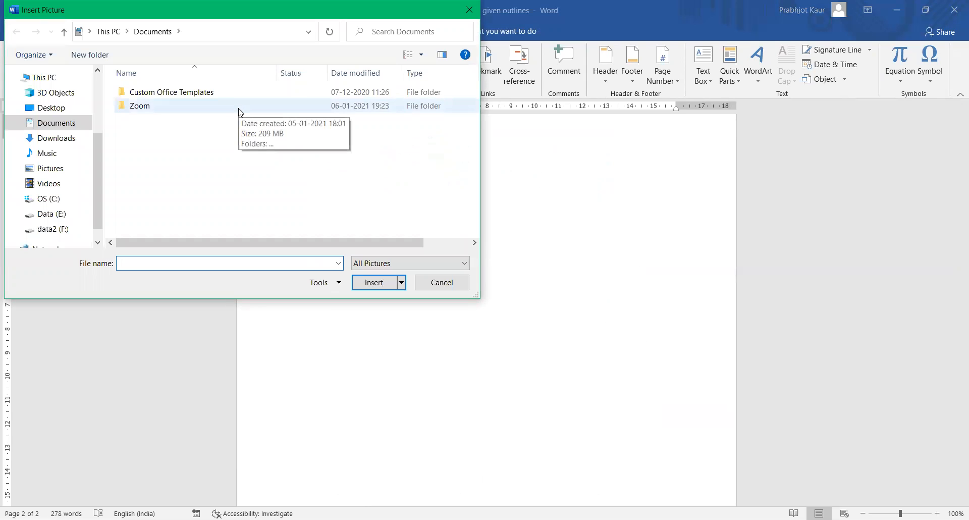
click(50, 171)
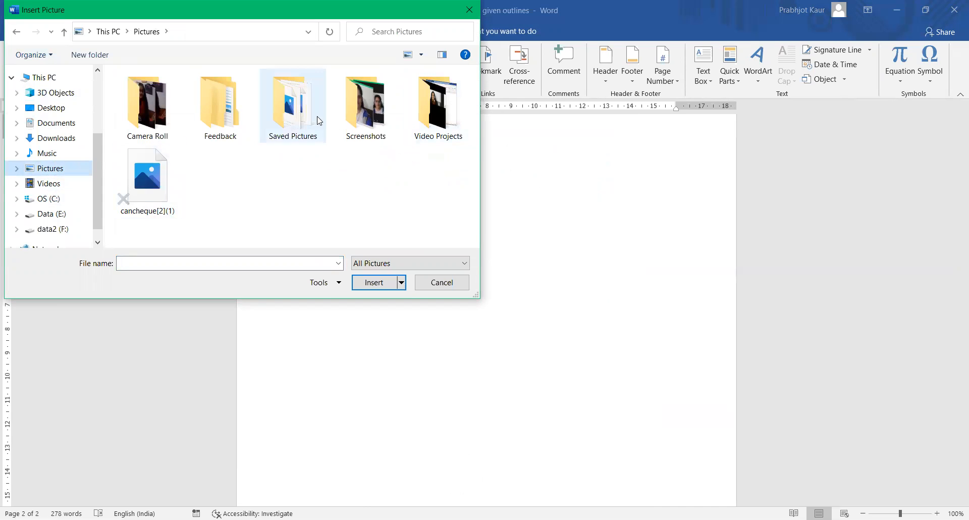
click(306, 123)
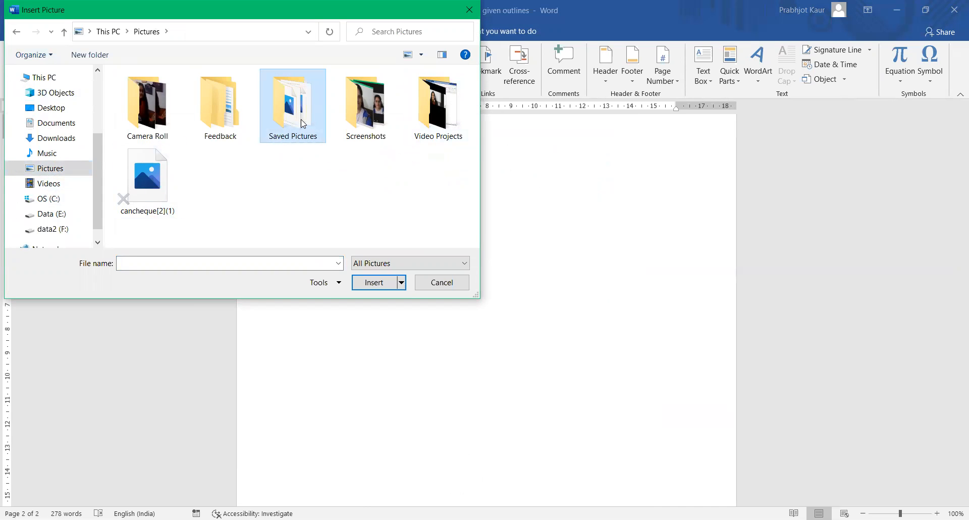
double_click(303, 123)
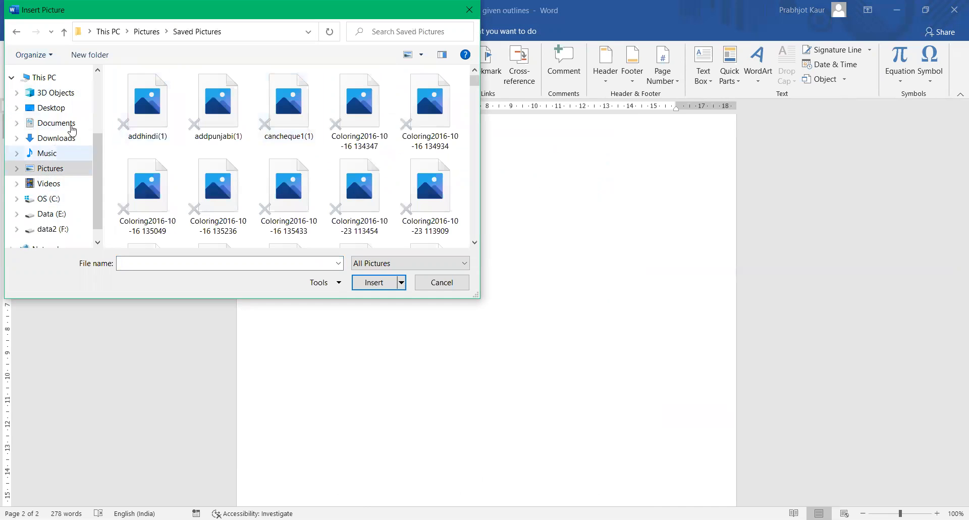
click(60, 110)
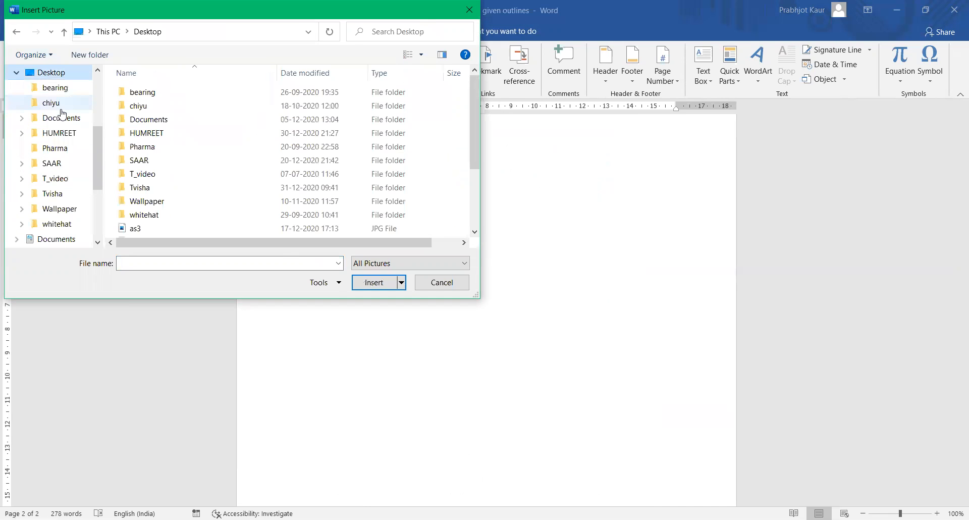
click(458, 280)
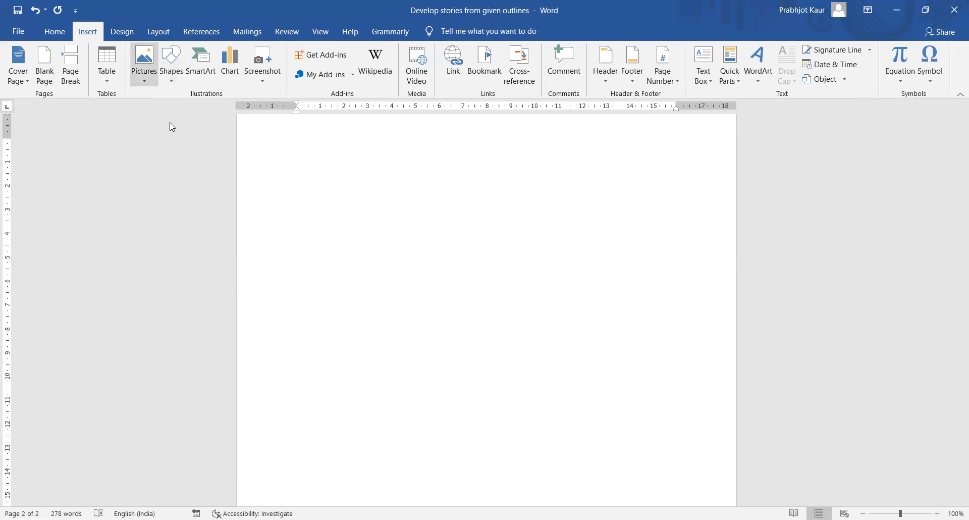
- Insert the first Birthday Cake online photo from the Bing categories onto page 2
click(624, 202)
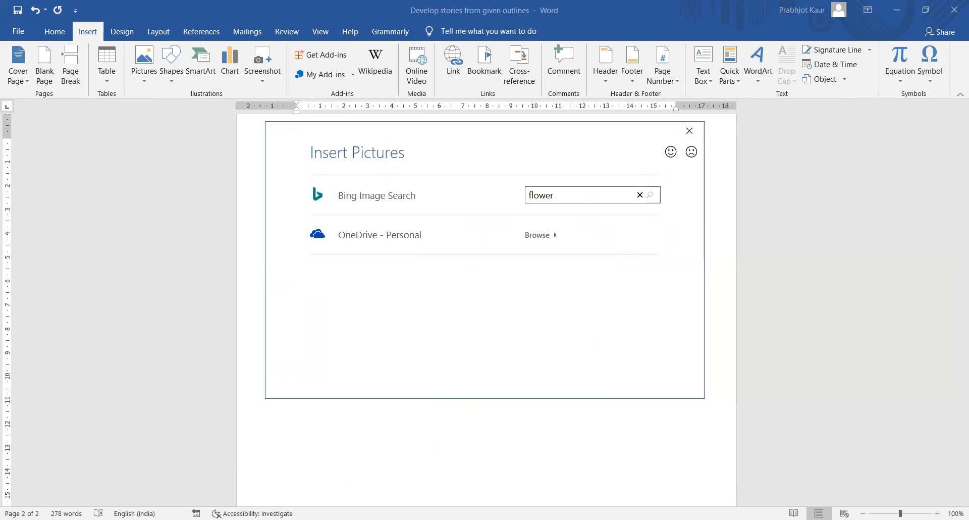
click(660, 195)
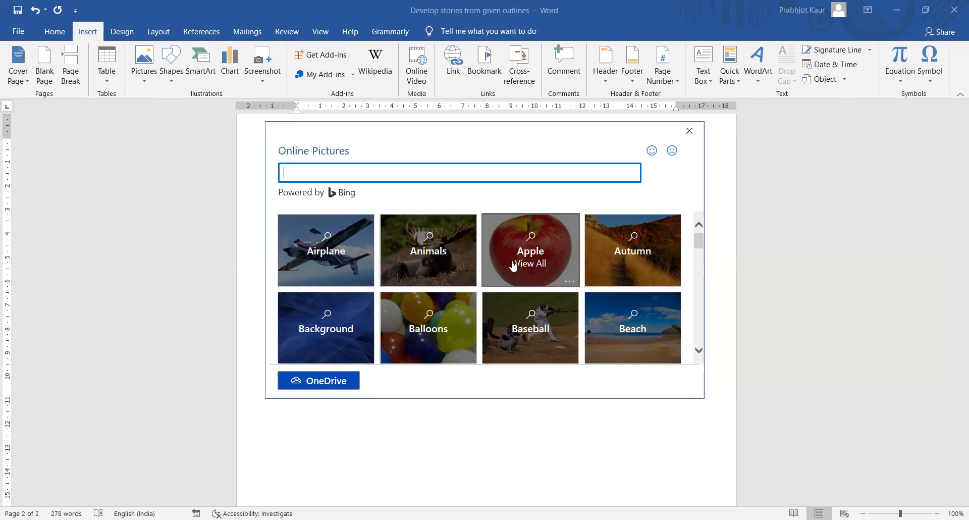
scroll(464, 337, down, 2)
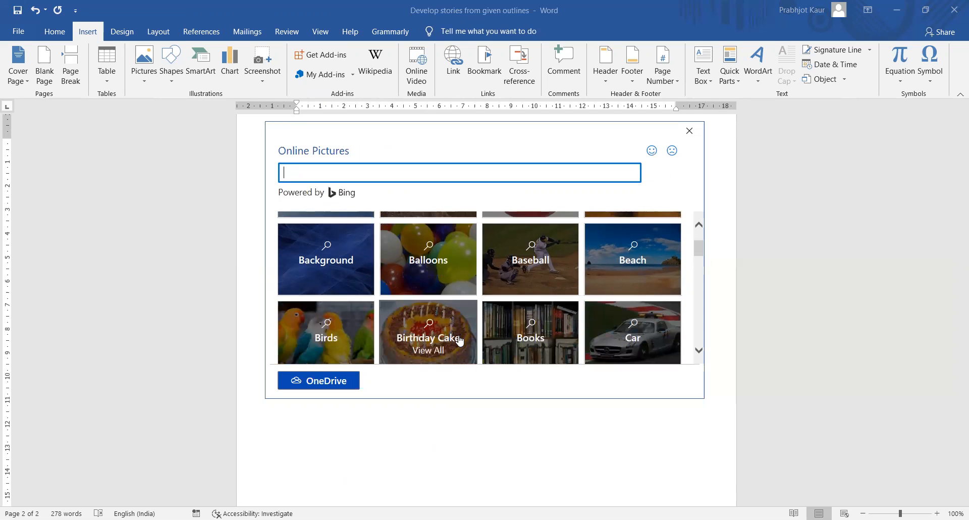
click(431, 316)
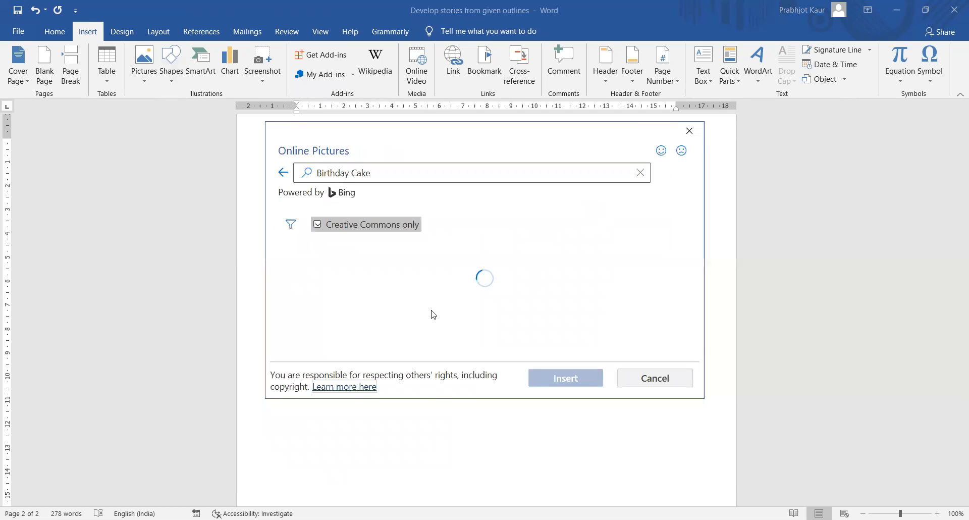
click(336, 302)
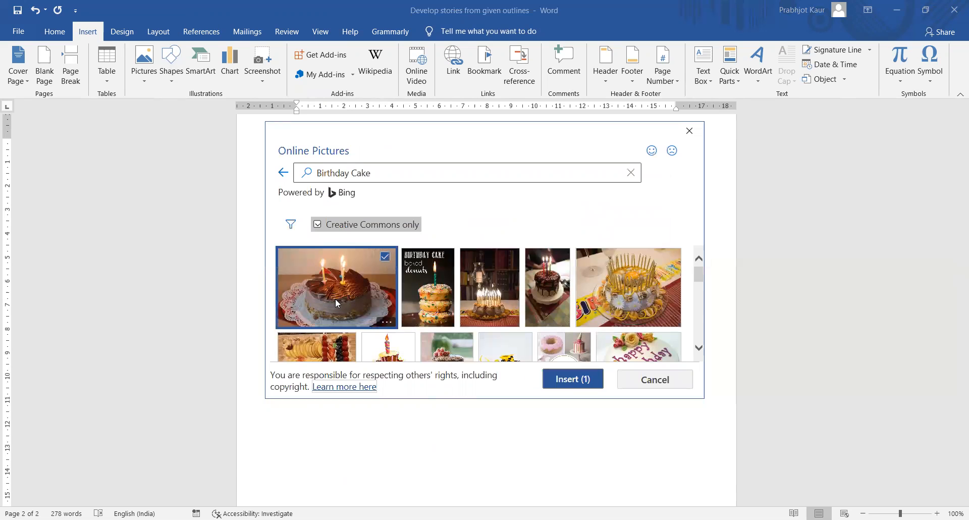
click(573, 378)
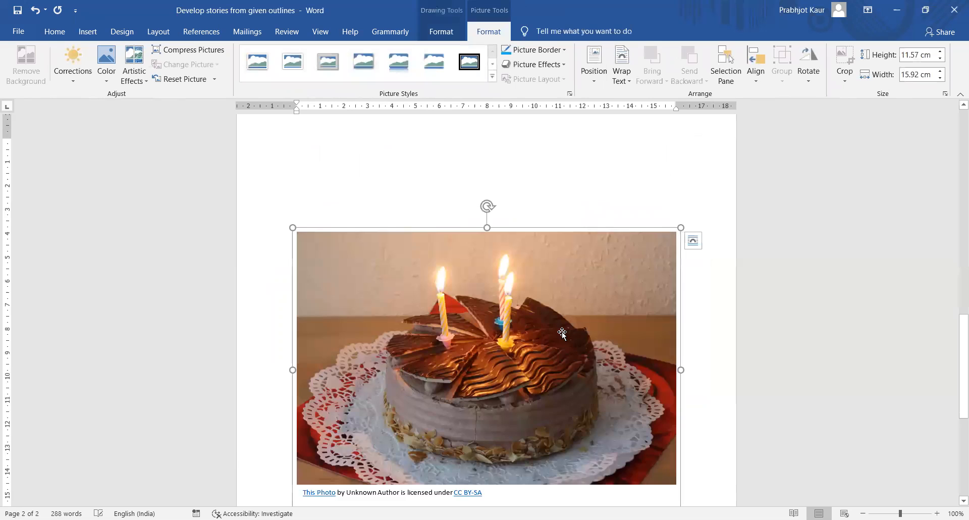
scroll(562, 331, down, 3)
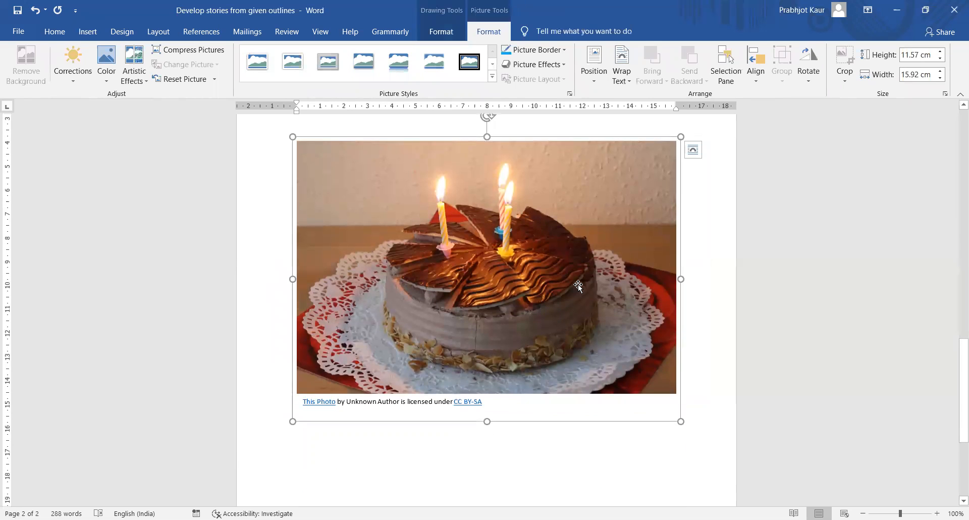
click(846, 81)
click(683, 248)
click(389, 435)
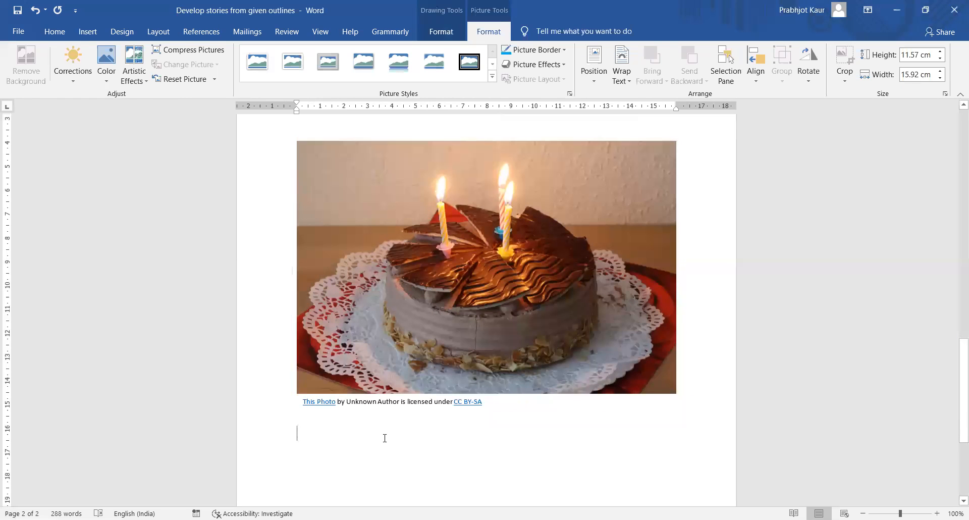
click(340, 395)
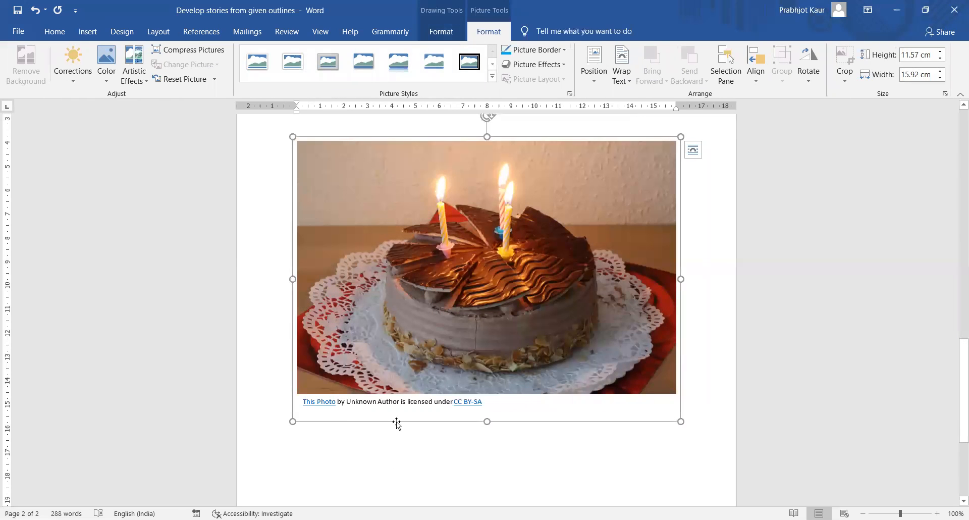
click(844, 80)
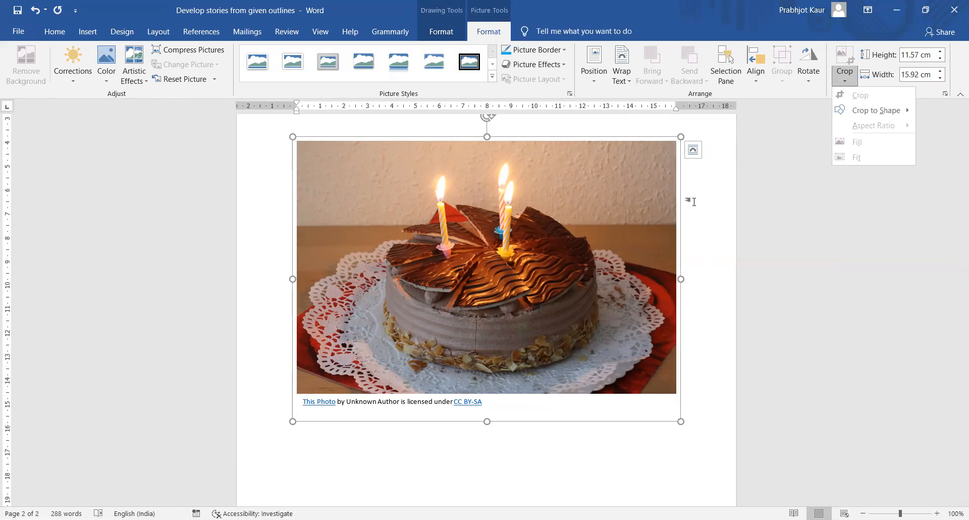
click(284, 158)
key(Delete)
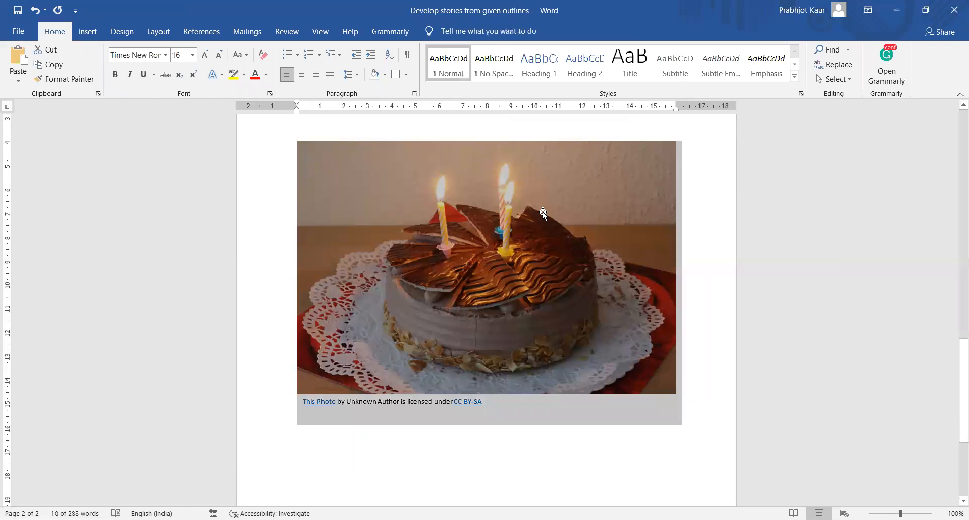
key(ctrl+z)
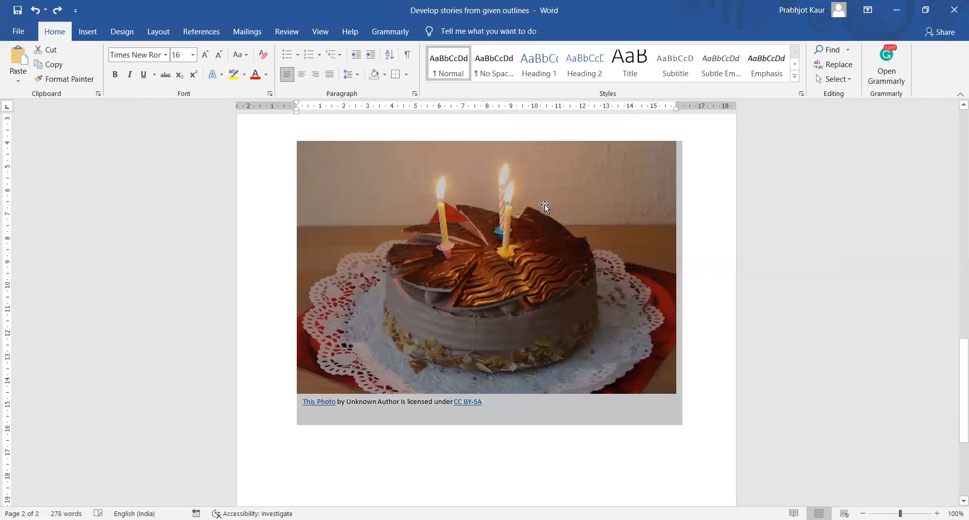
click(604, 241)
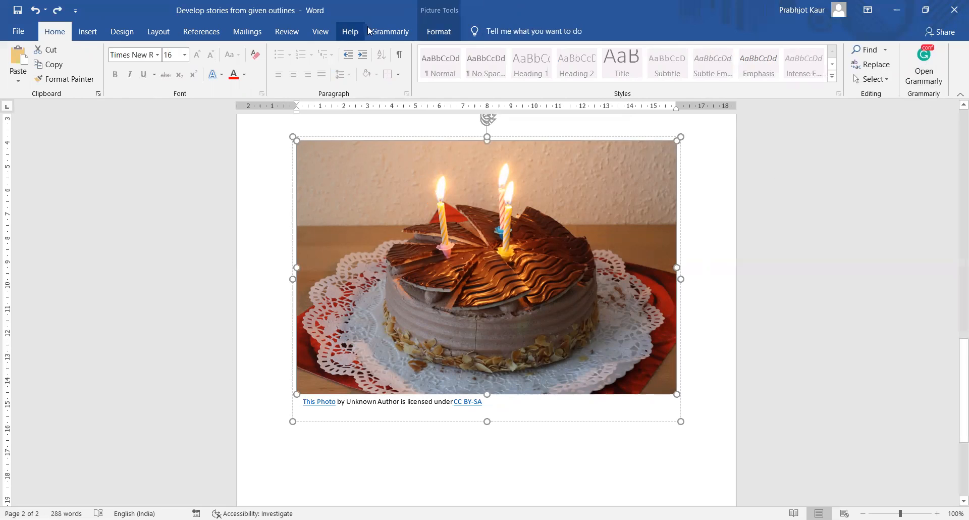
- Crop the cake photo inward on the top, left, right and bottom edges
click(434, 32)
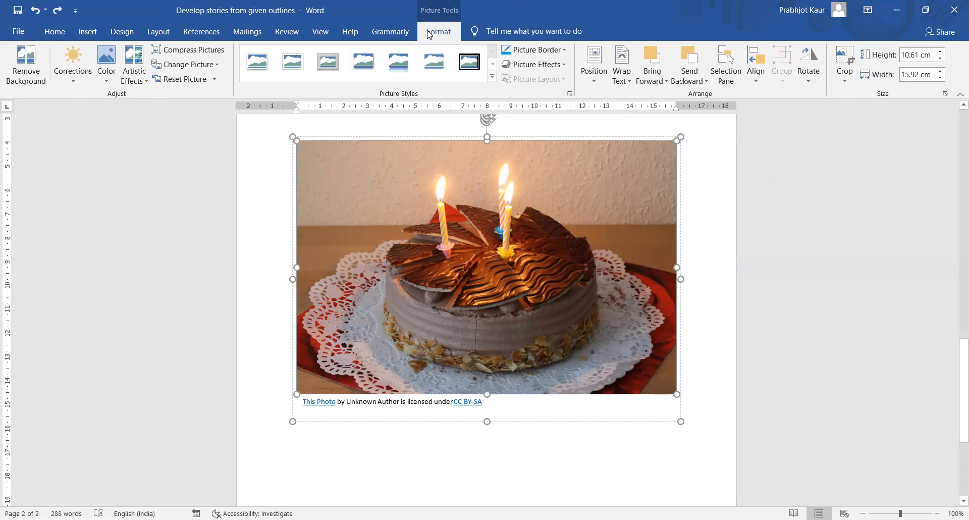
click(837, 83)
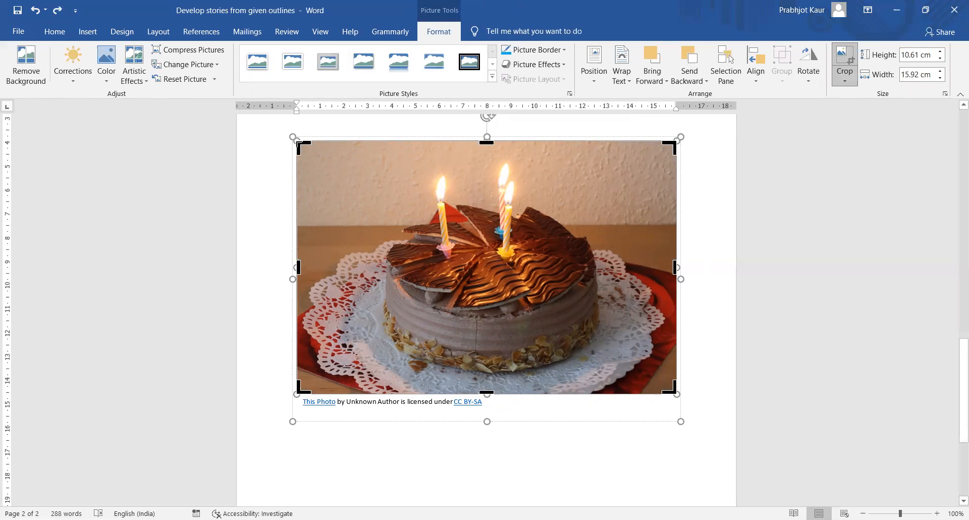
drag(299, 140, 354, 167)
drag(677, 145, 631, 133)
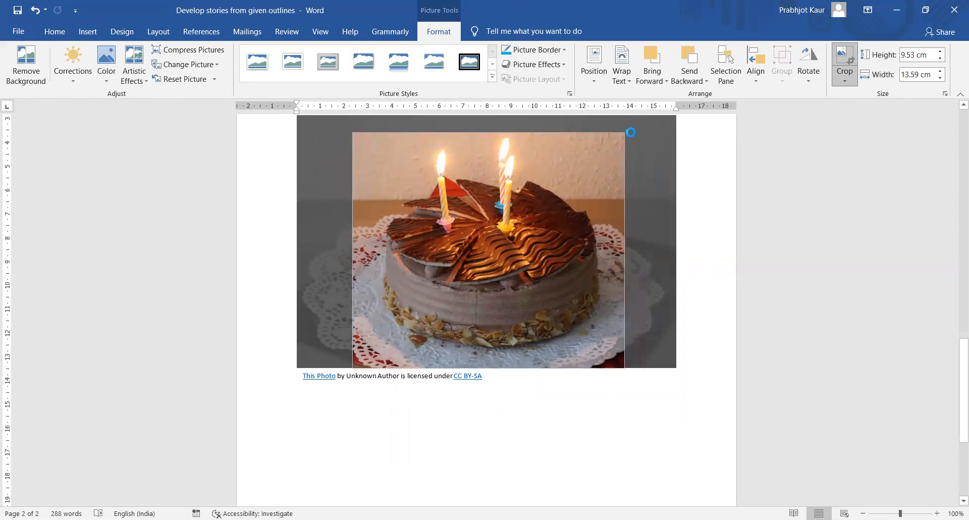
mouse_move(624, 374)
mouse_down()
mouse_move(619, 360)
mouse_move(630, 374)
mouse_up()
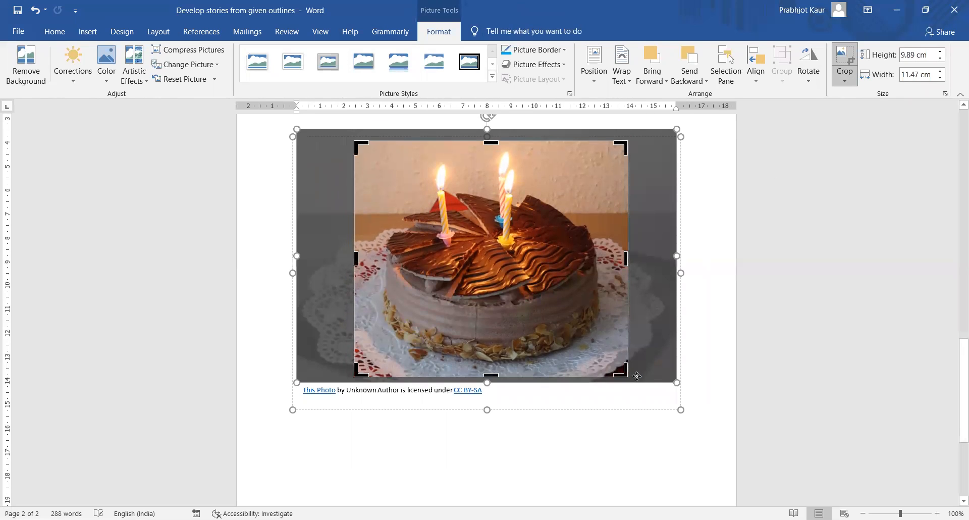
click(848, 83)
click(860, 96)
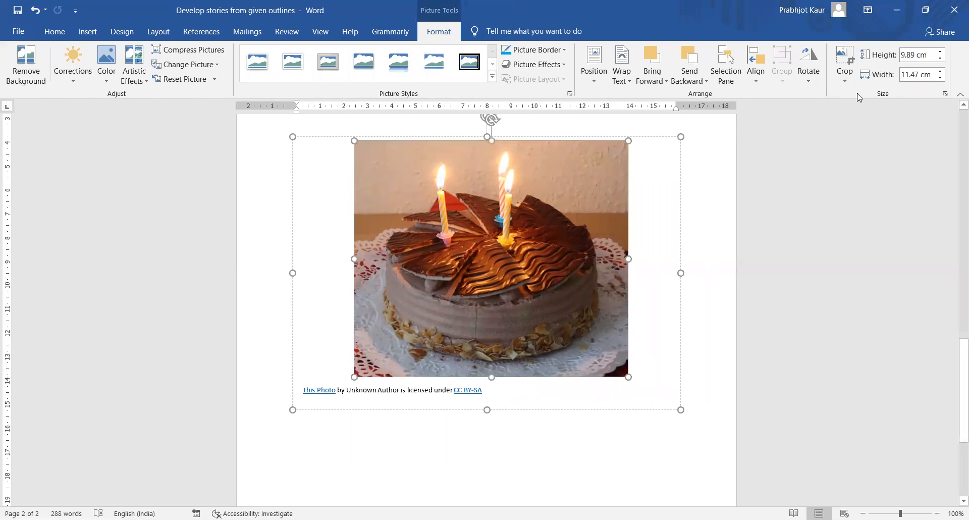
click(710, 281)
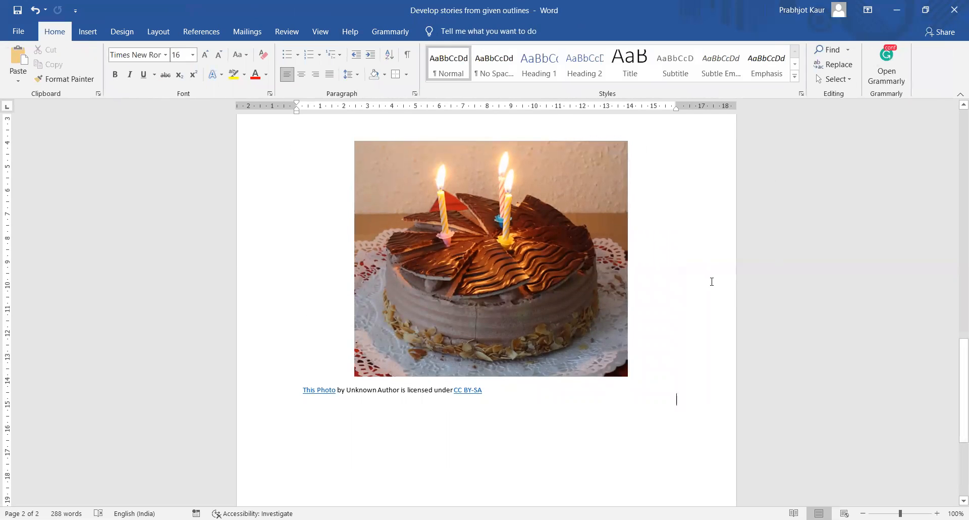
- Delete the CC BY-SA licence caption beneath the photo, then reselect the photo
click(311, 397)
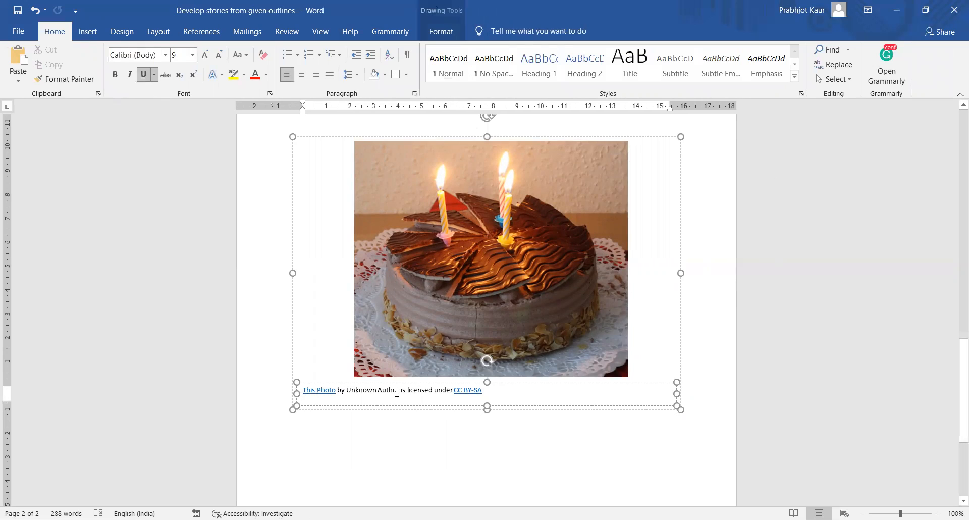
drag(472, 390, 267, 373)
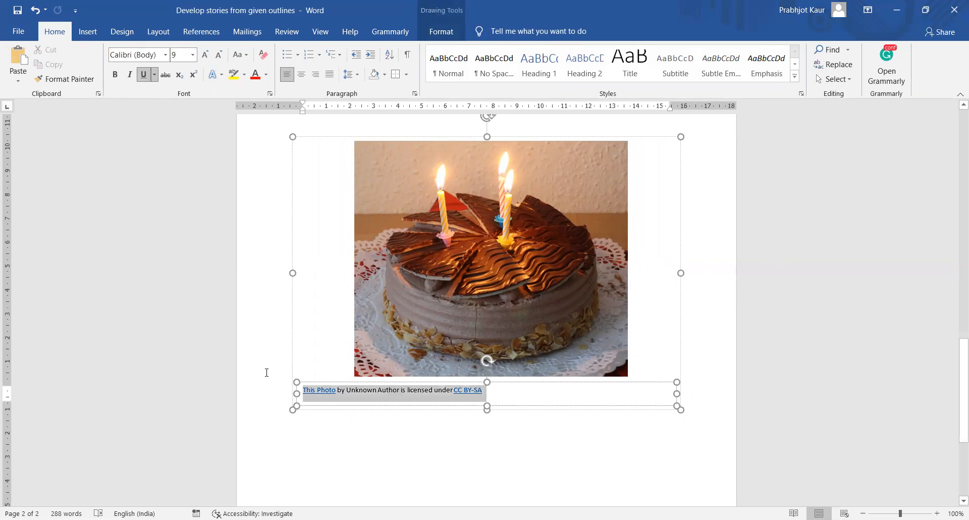
key(Delete)
click(432, 480)
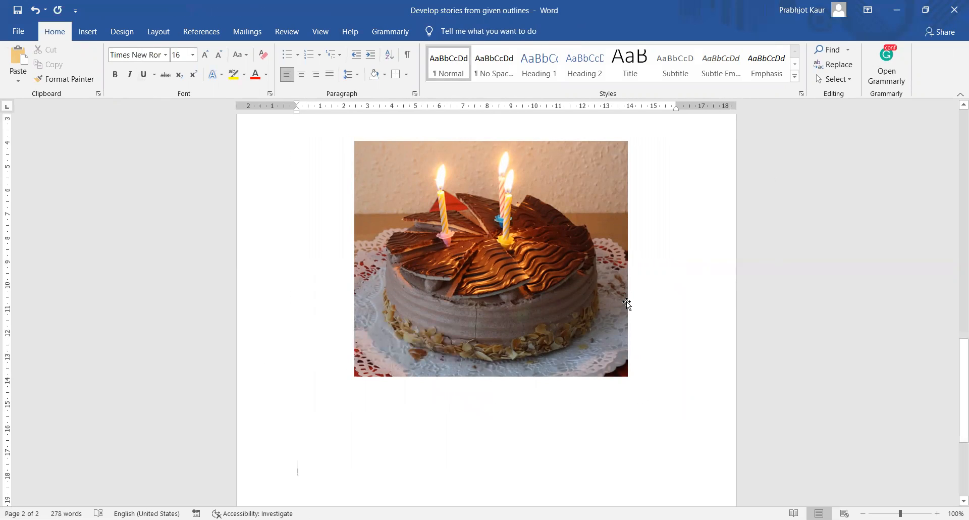
click(626, 303)
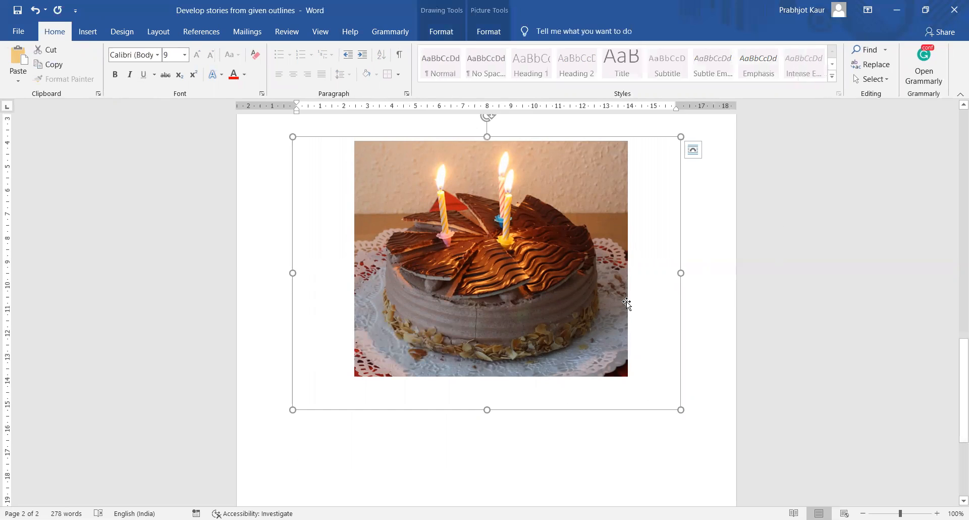
click(593, 200)
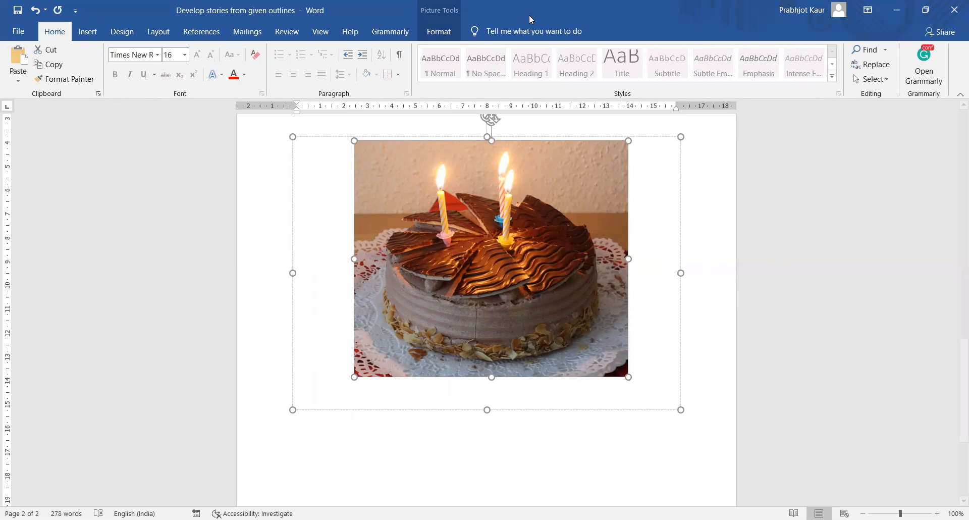
- Crop the cake photo to the Oval shape from Basic Shapes
click(438, 32)
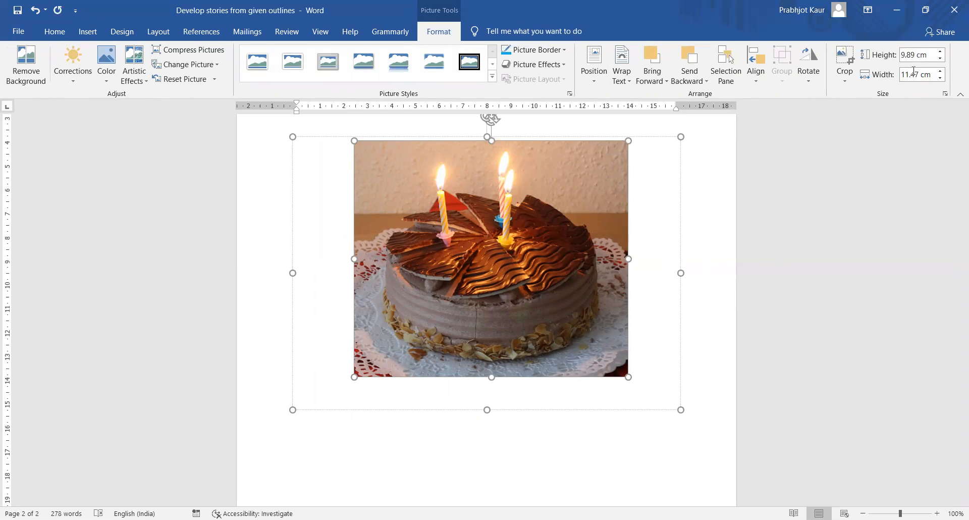
click(844, 81)
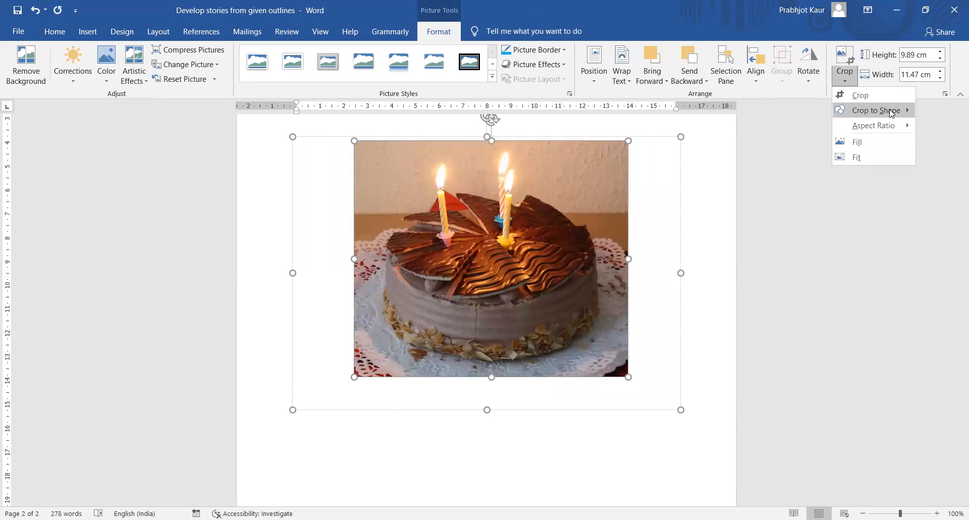
click(892, 114)
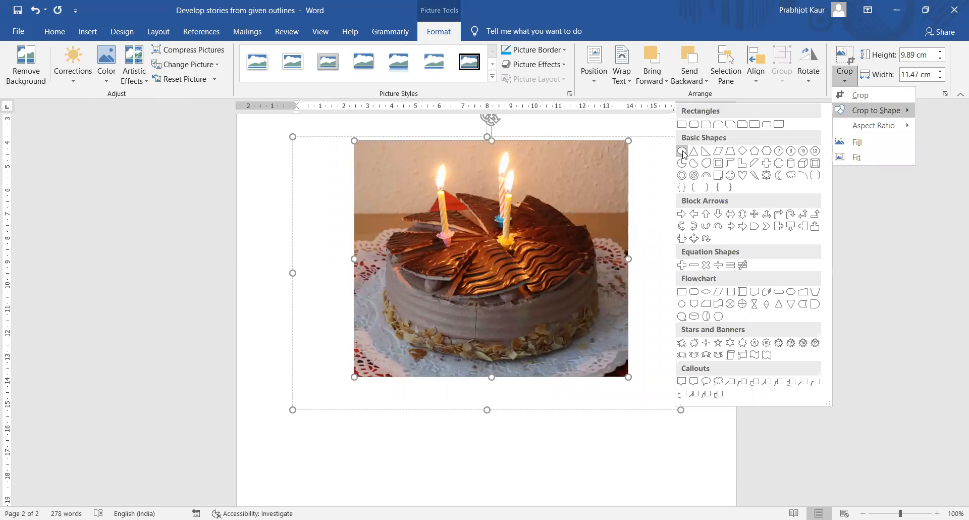
click(682, 151)
click(682, 151)
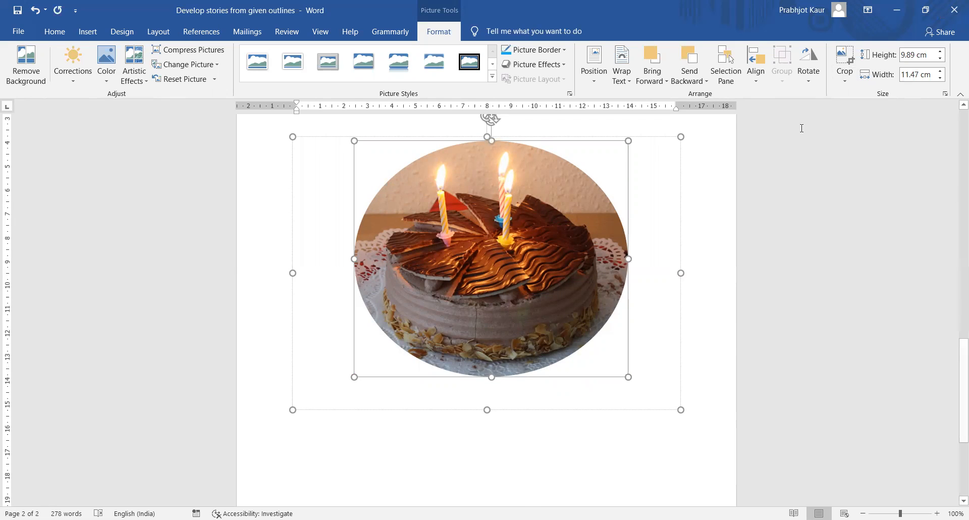
click(805, 147)
click(645, 183)
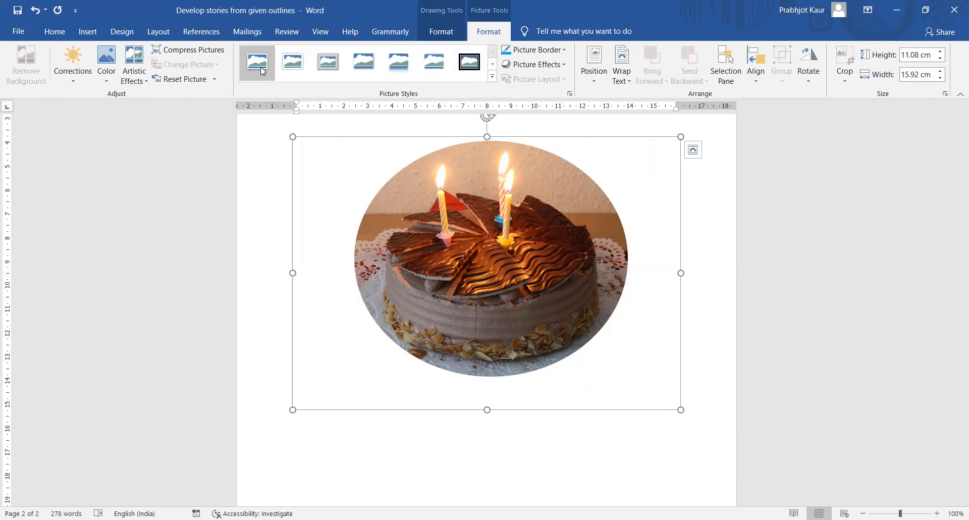
- Apply the thick black frame picture style and an orange glow to the cake photo
click(293, 61)
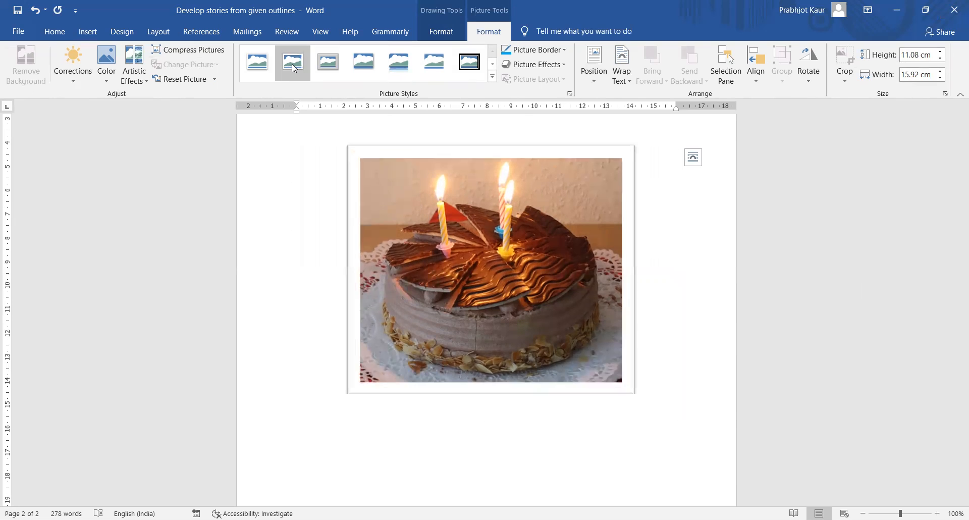
click(327, 63)
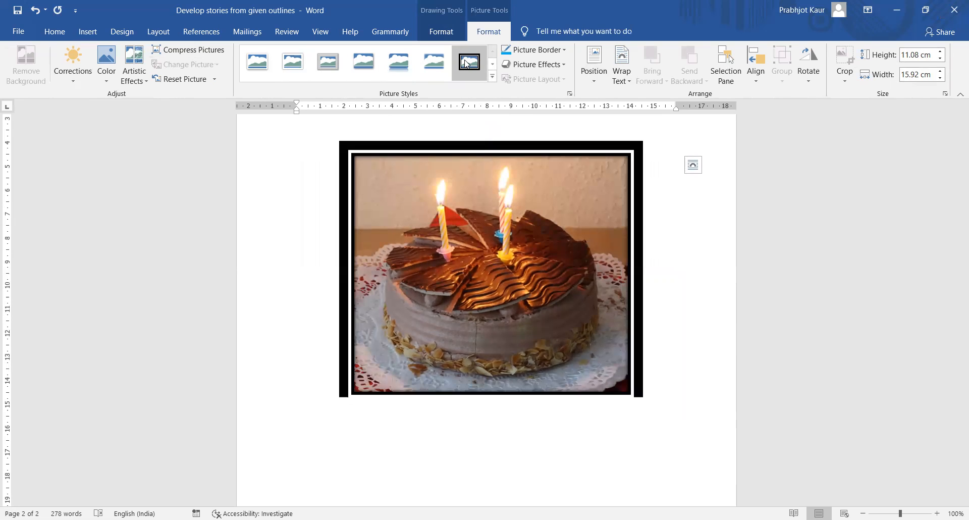
click(466, 62)
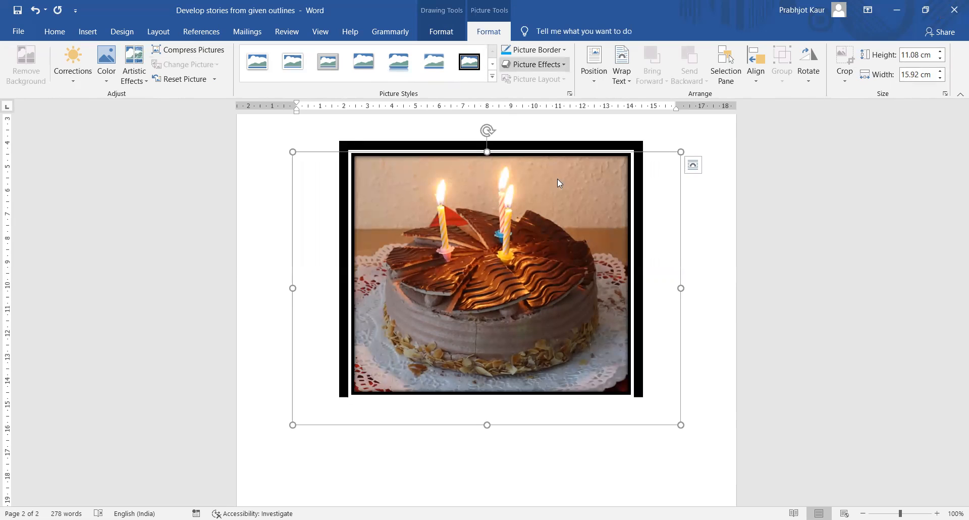
mouse_move(527, 169)
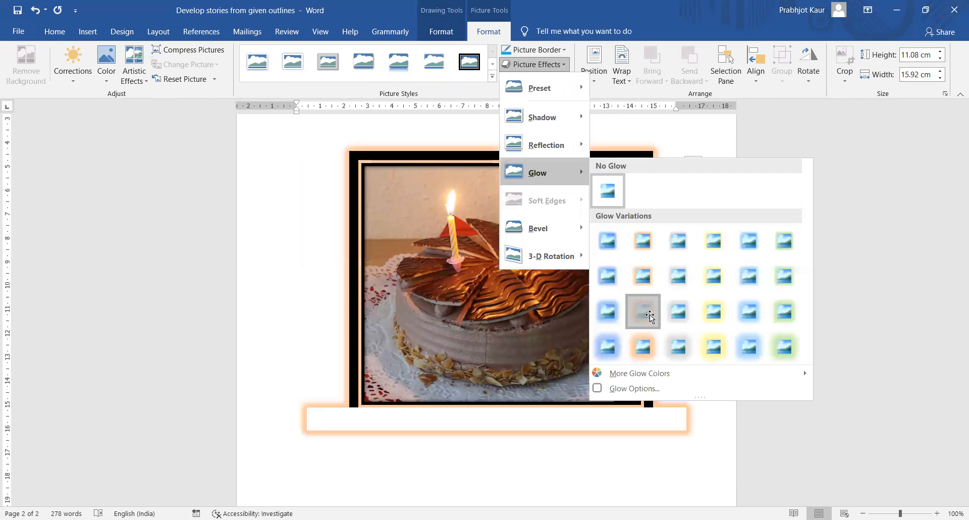
click(650, 314)
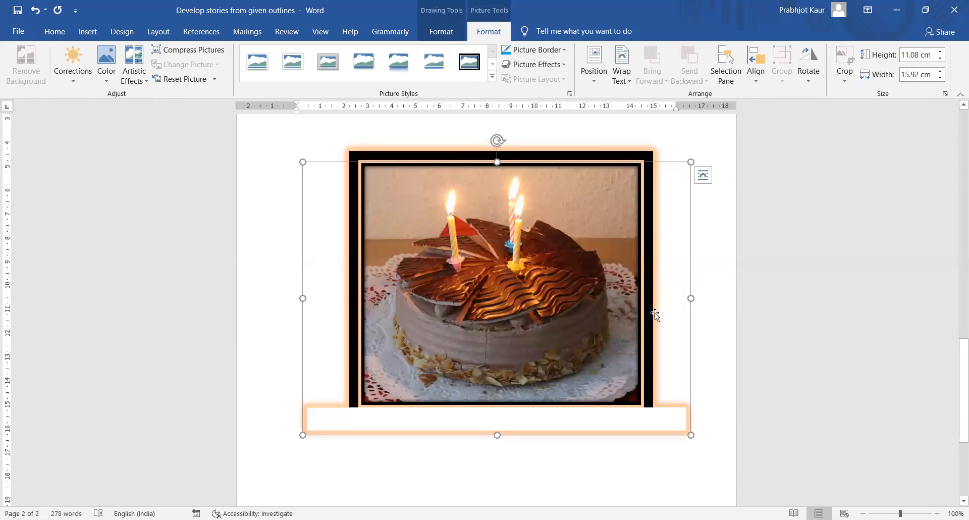